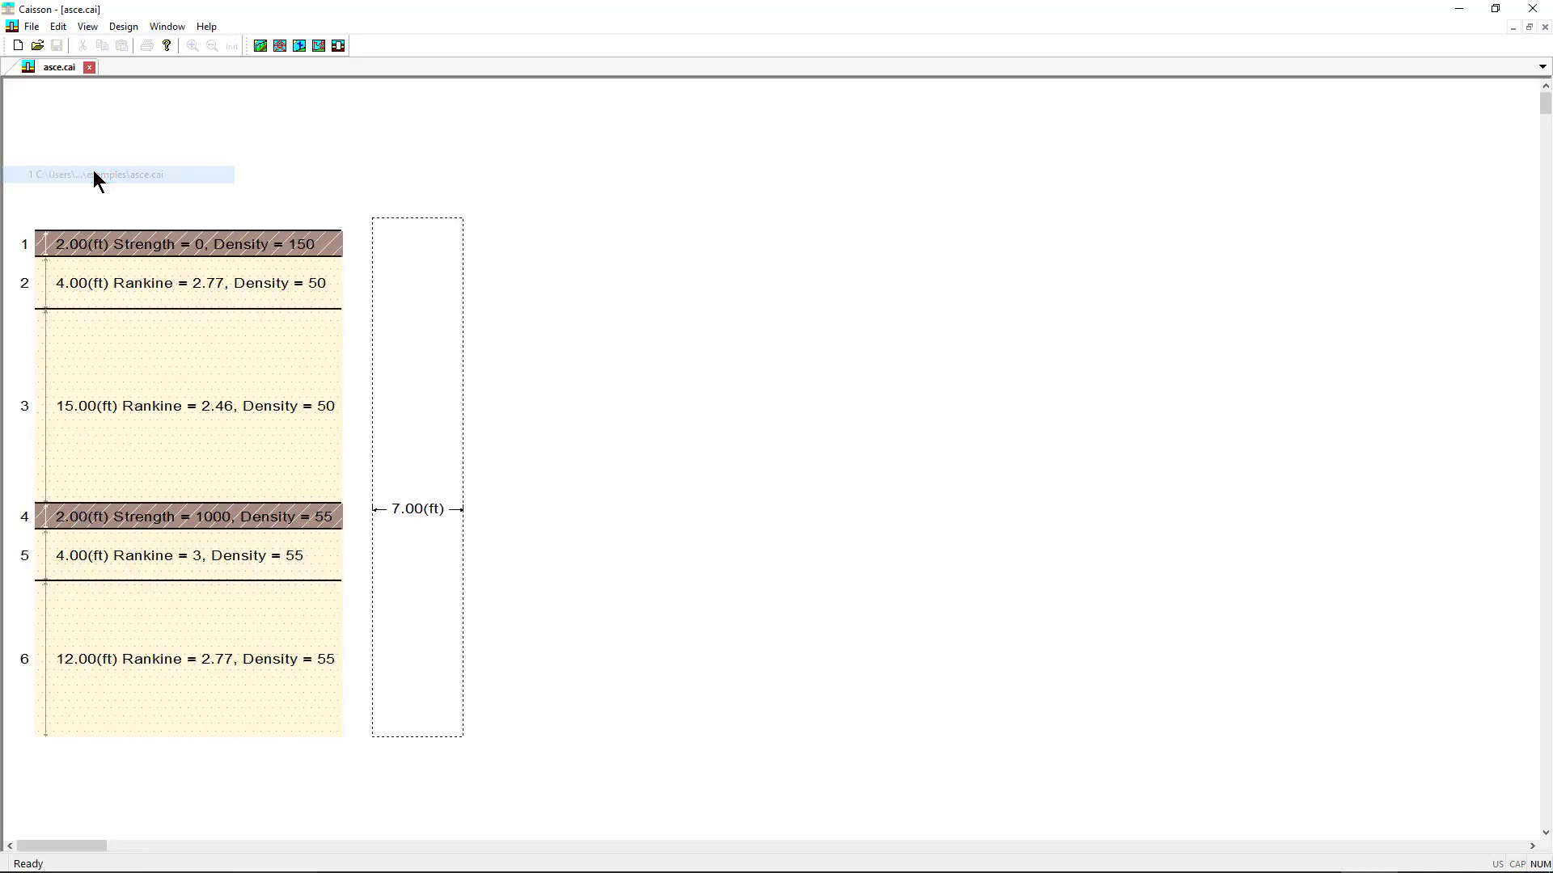
# Open the recent asce.cai pier model and run its CAISSON analysis
pyautogui.click(125, 29)
pyautogui.click(134, 67)
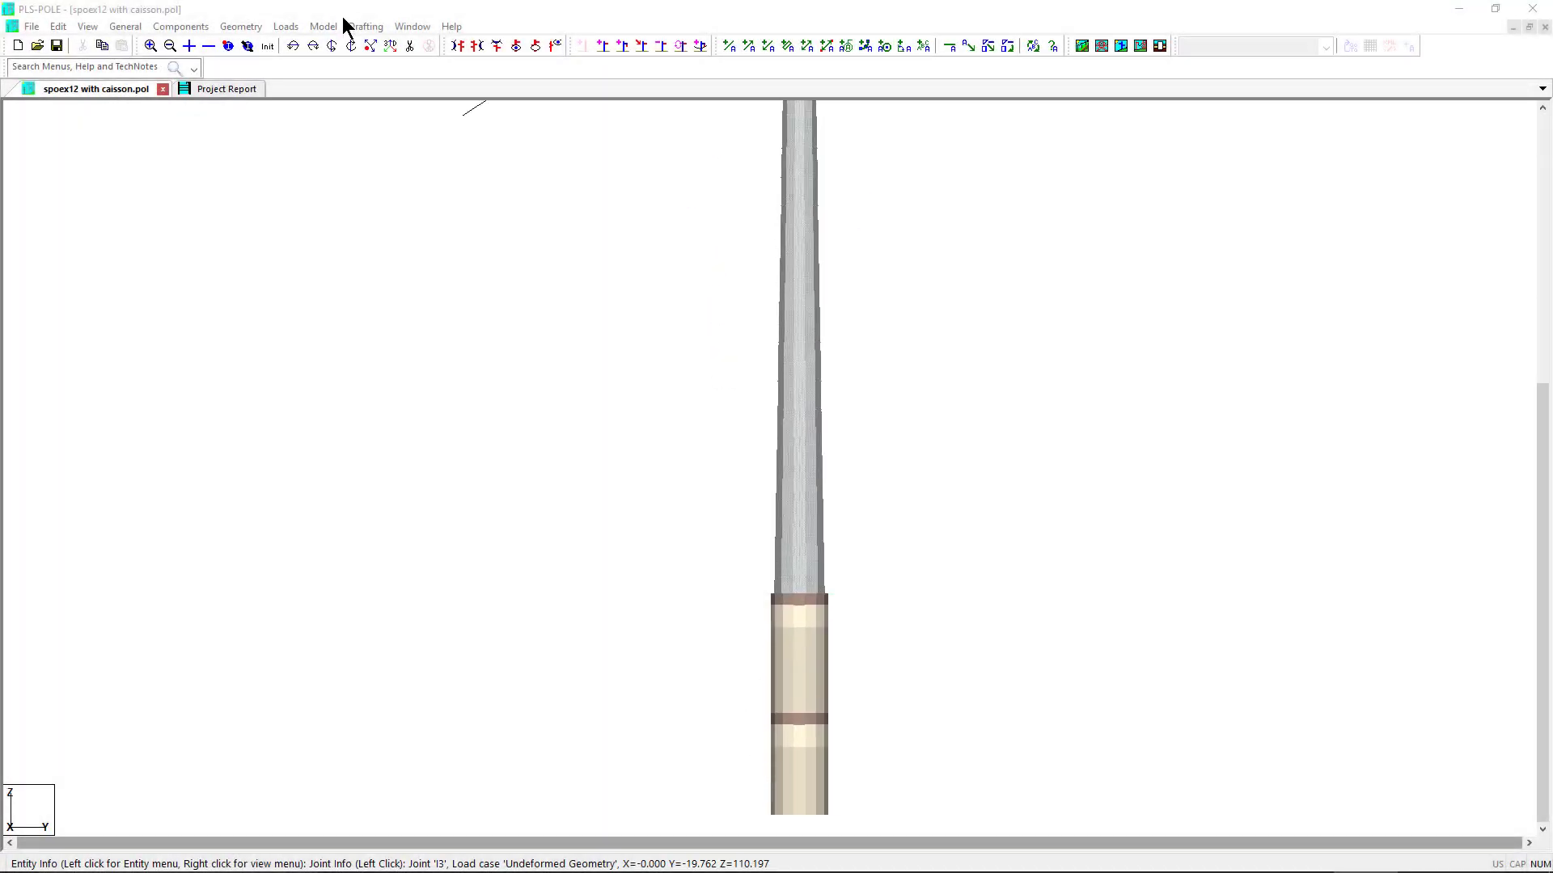
# Run the pole model, highlight the 99.78% foundation usage and jump to the Summary of Foundation Design Usages
pyautogui.click(332, 26)
pyautogui.click(336, 83)
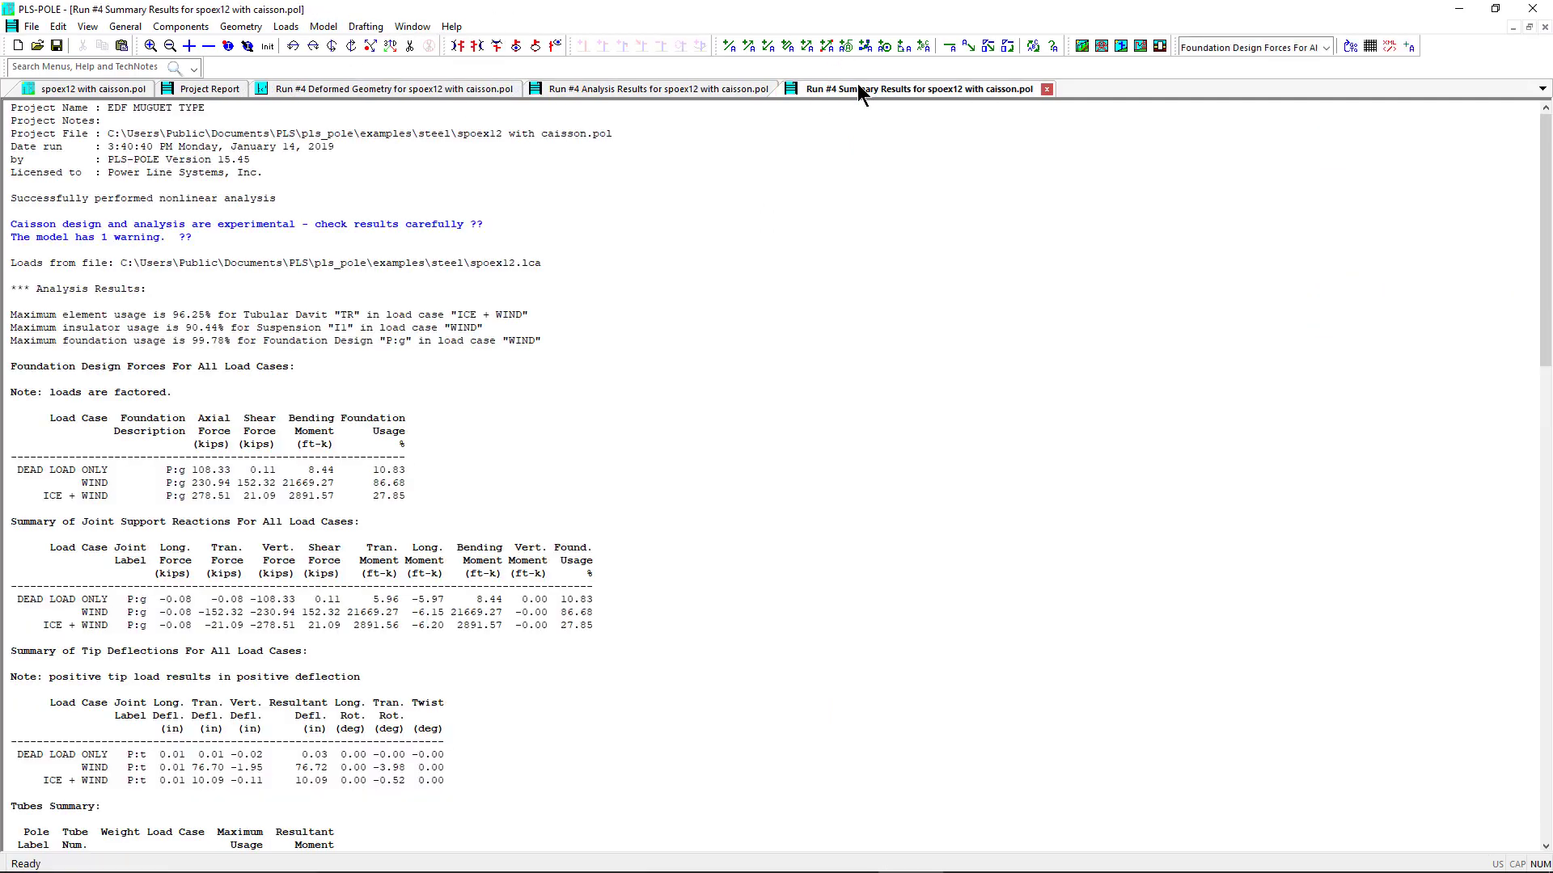
pyautogui.moveTo(548, 340); pyautogui.dragTo(22, 344)
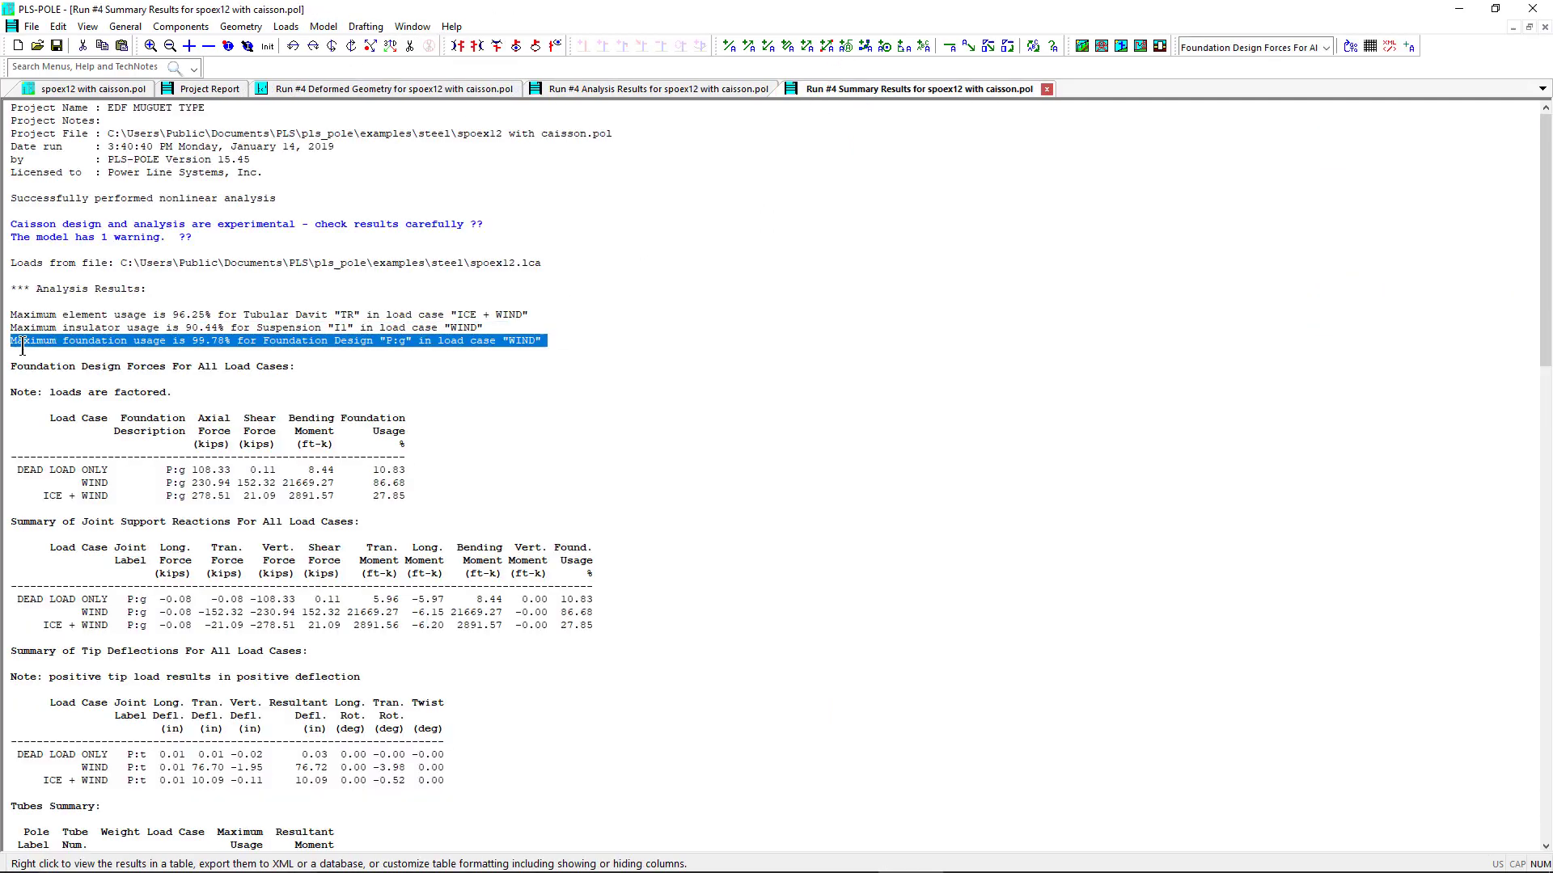
pyautogui.rightClick(129, 393)
pyautogui.moveTo(526, 436)
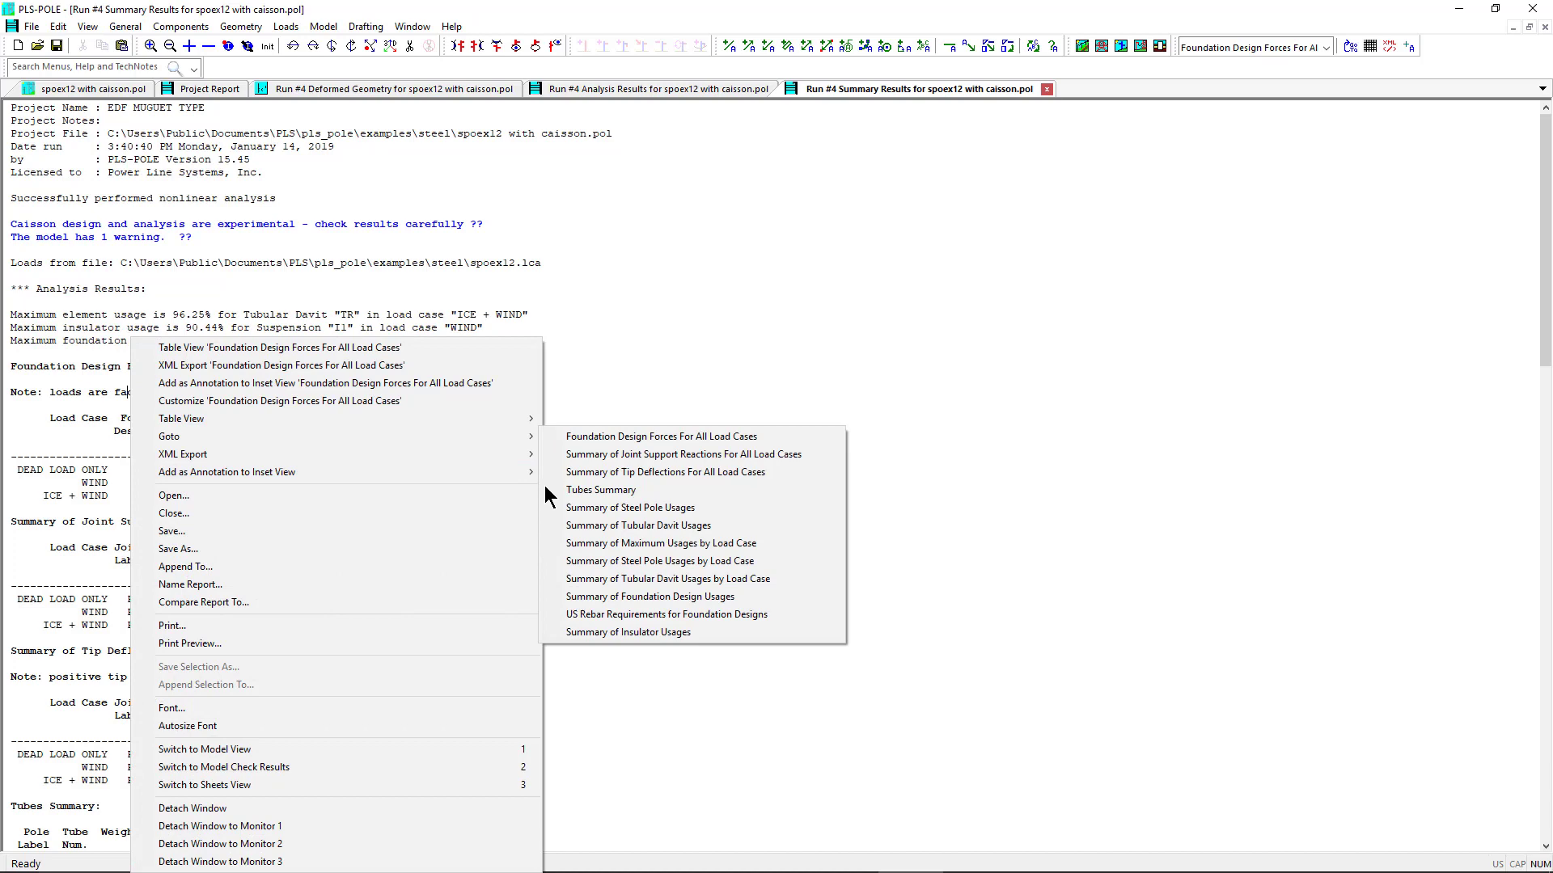
pyautogui.click(728, 596)
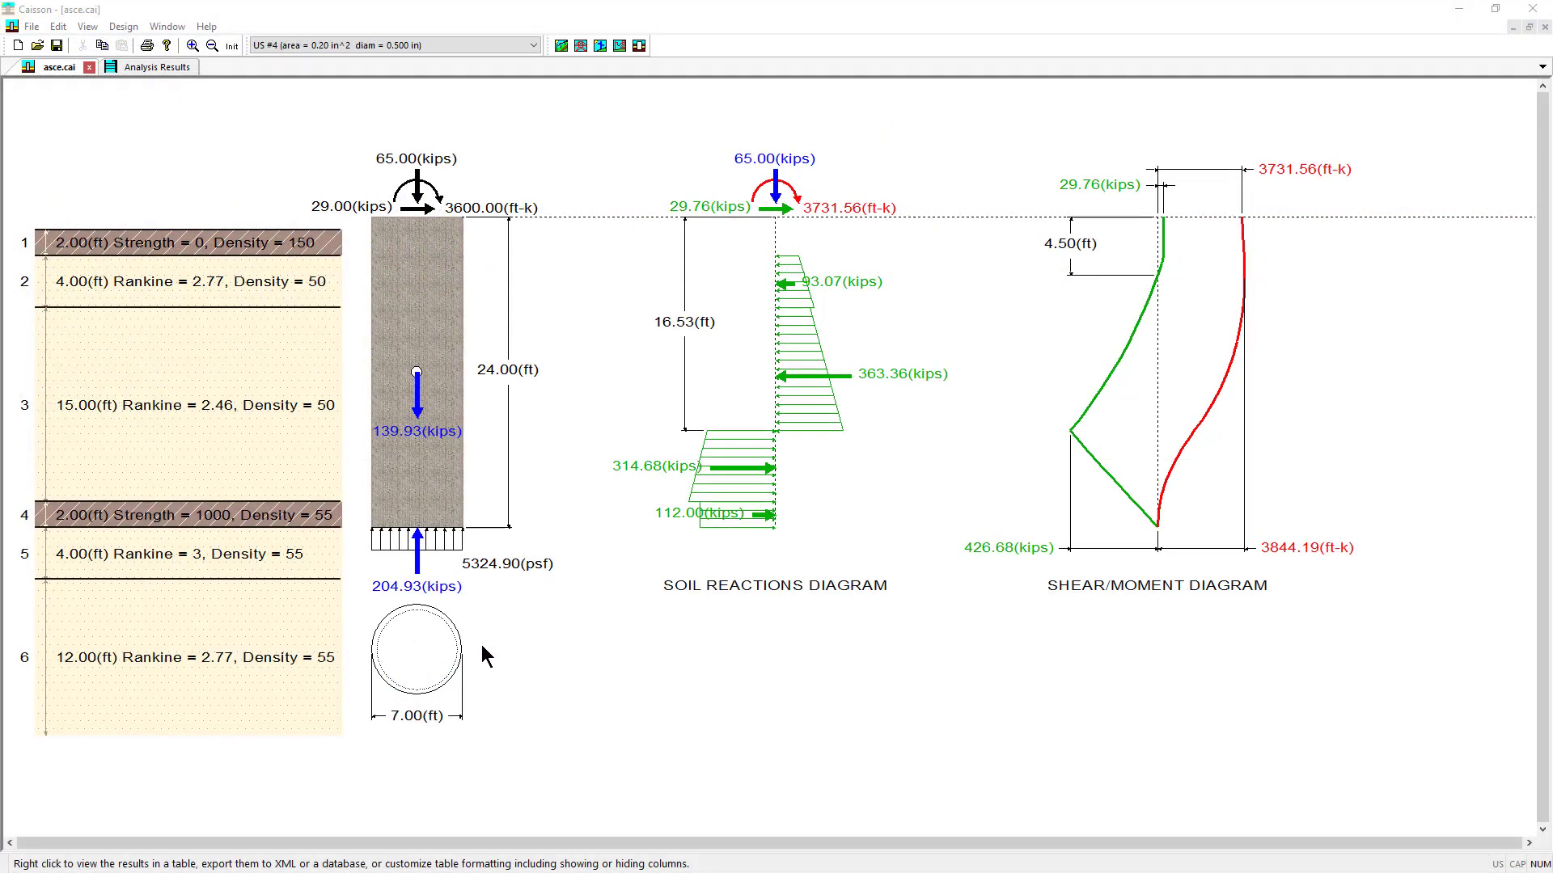
# Show the Analysis Results report and page down through the load cases to the shear and moment table
pyautogui.click(179, 69)
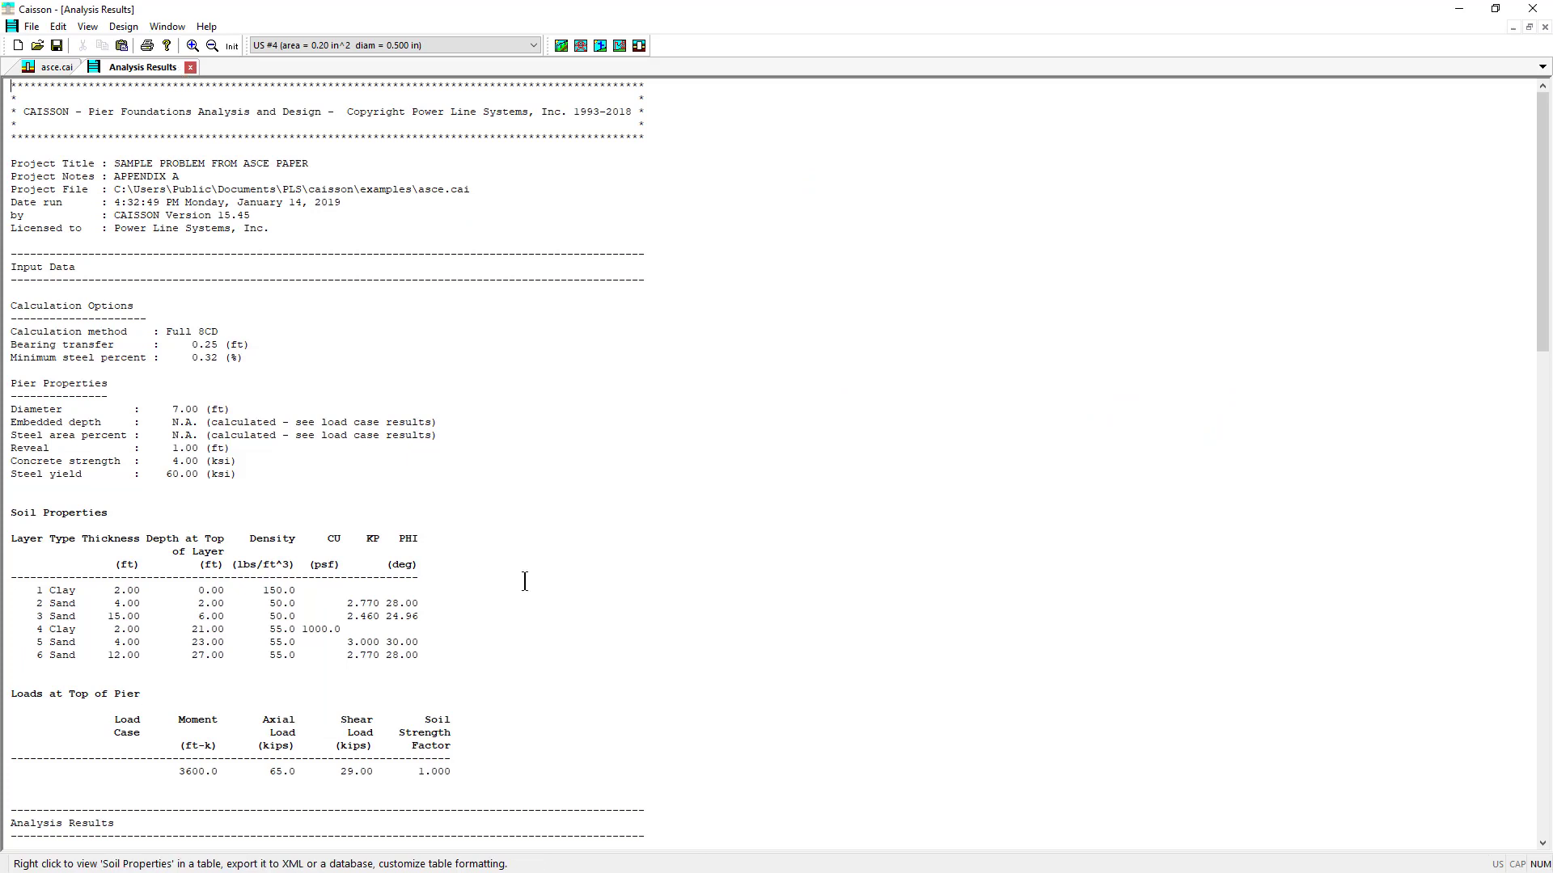
pyautogui.press('pagedown')
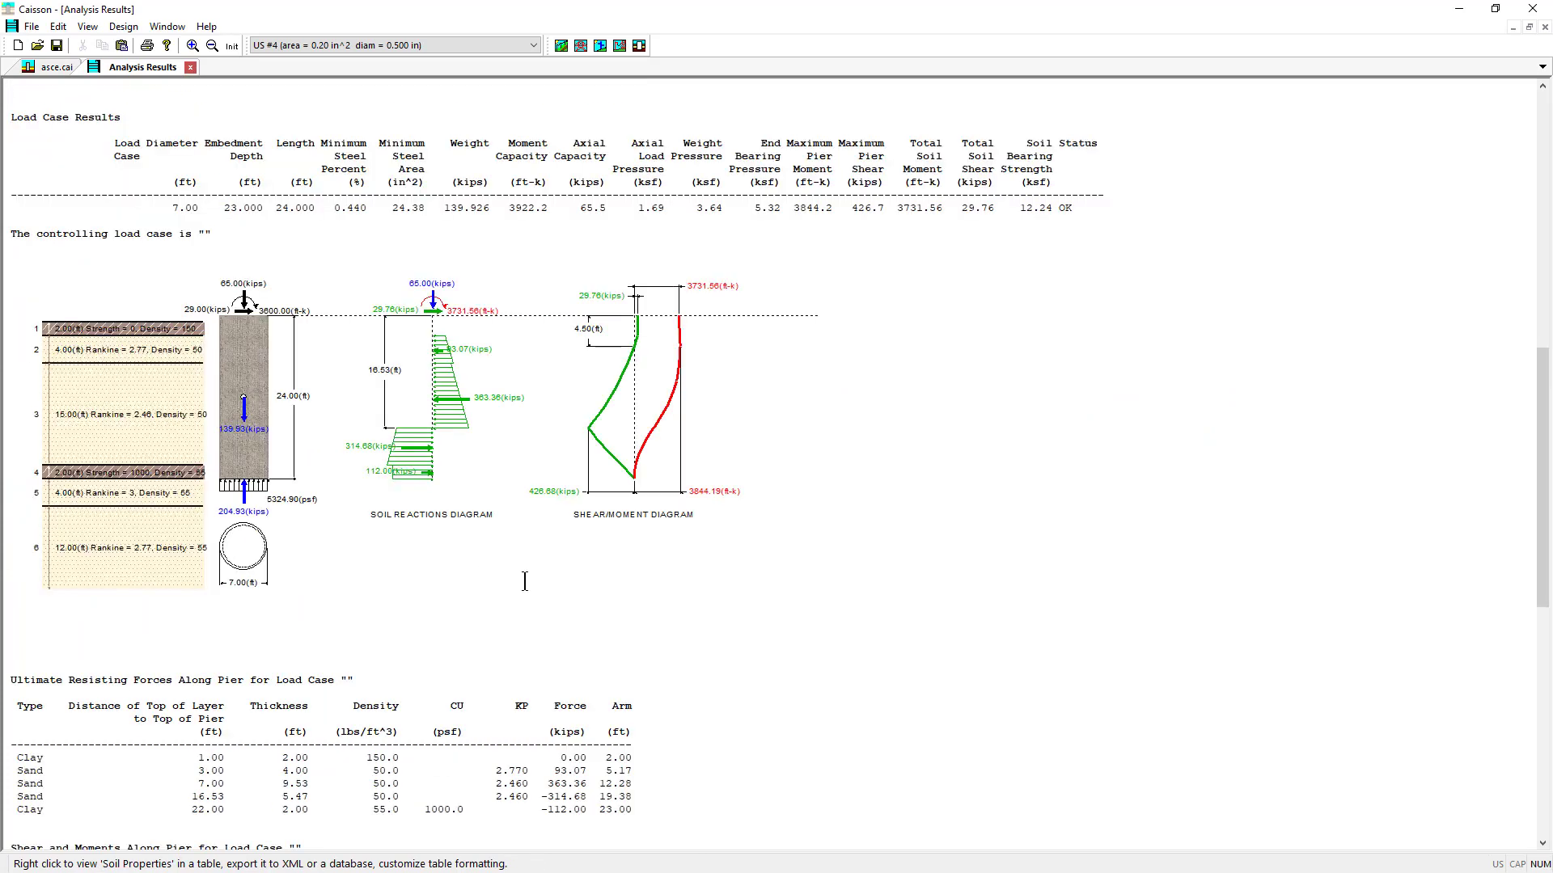
pyautogui.press('pagedown')
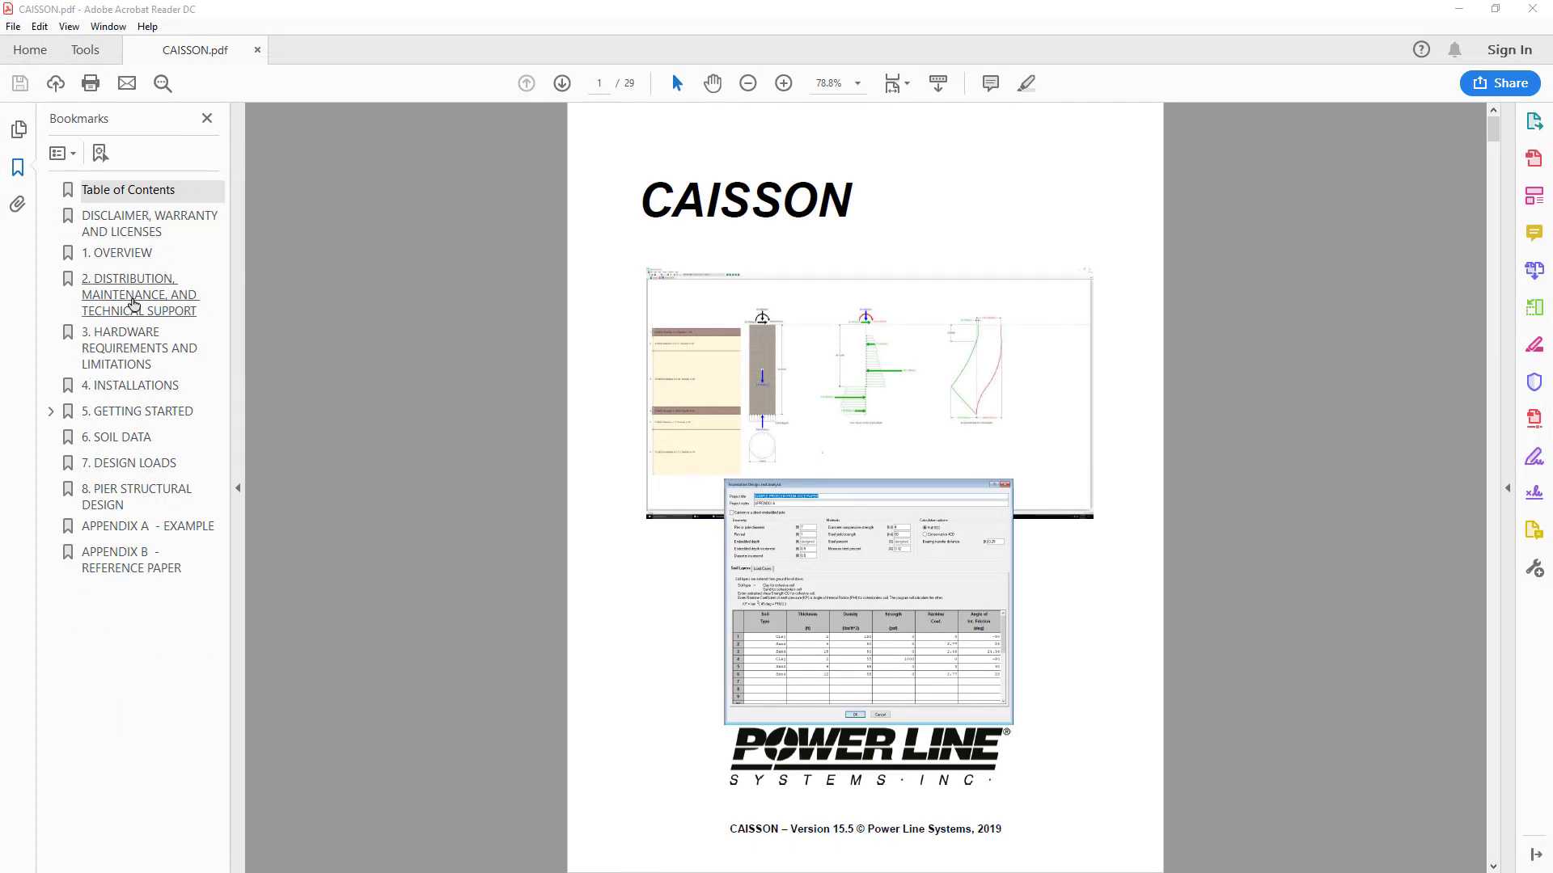
# Go from the table of contents to Appendix B's paper, rotated clockwise and zoomed in
pyautogui.click(120, 192)
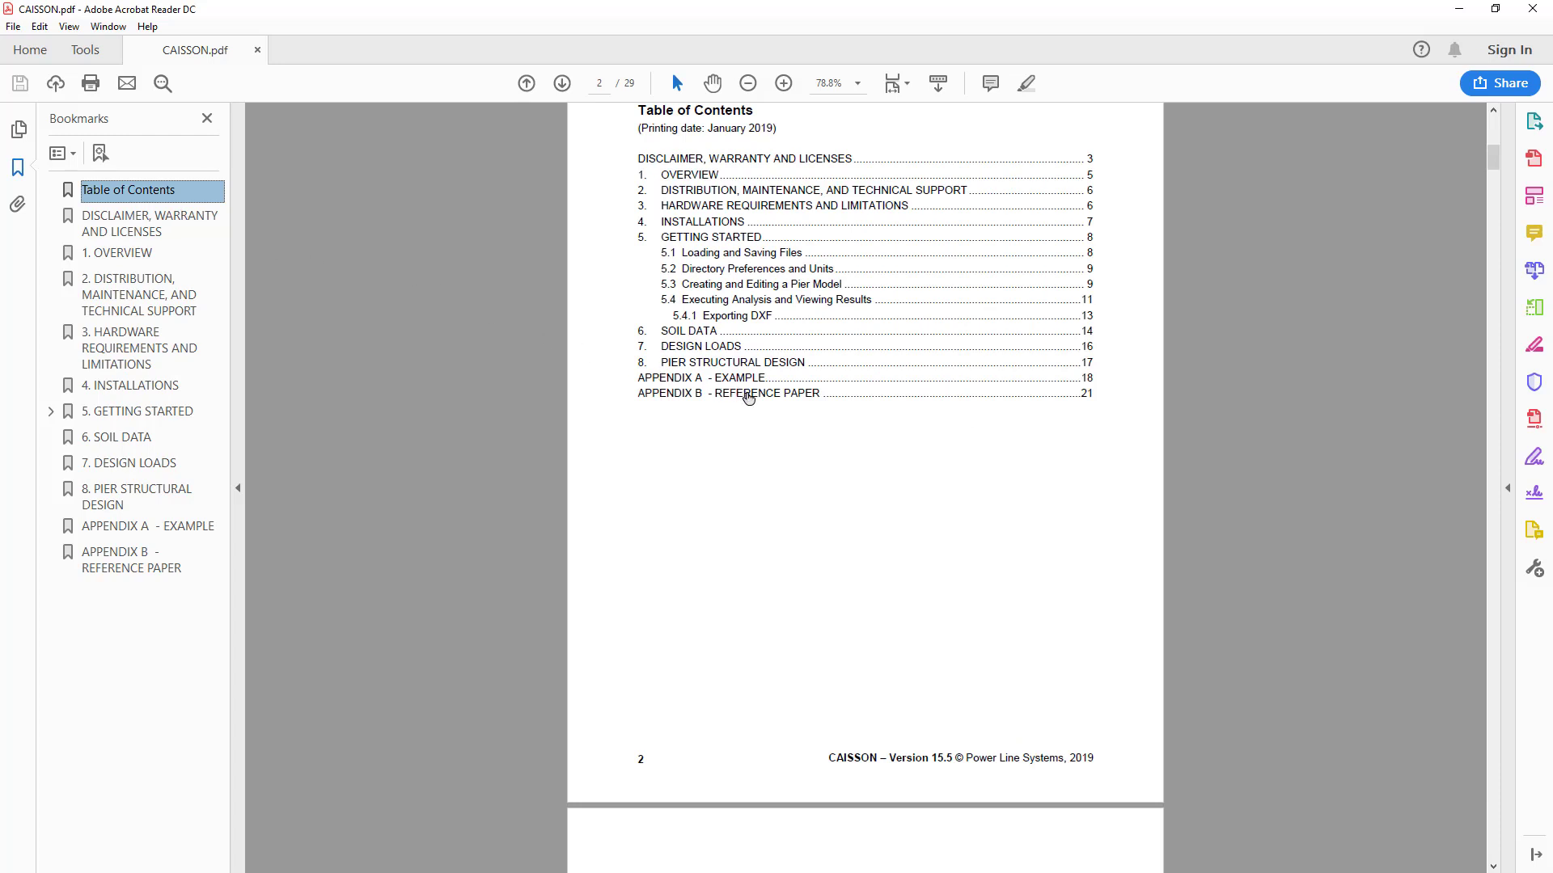
pyautogui.click(748, 394)
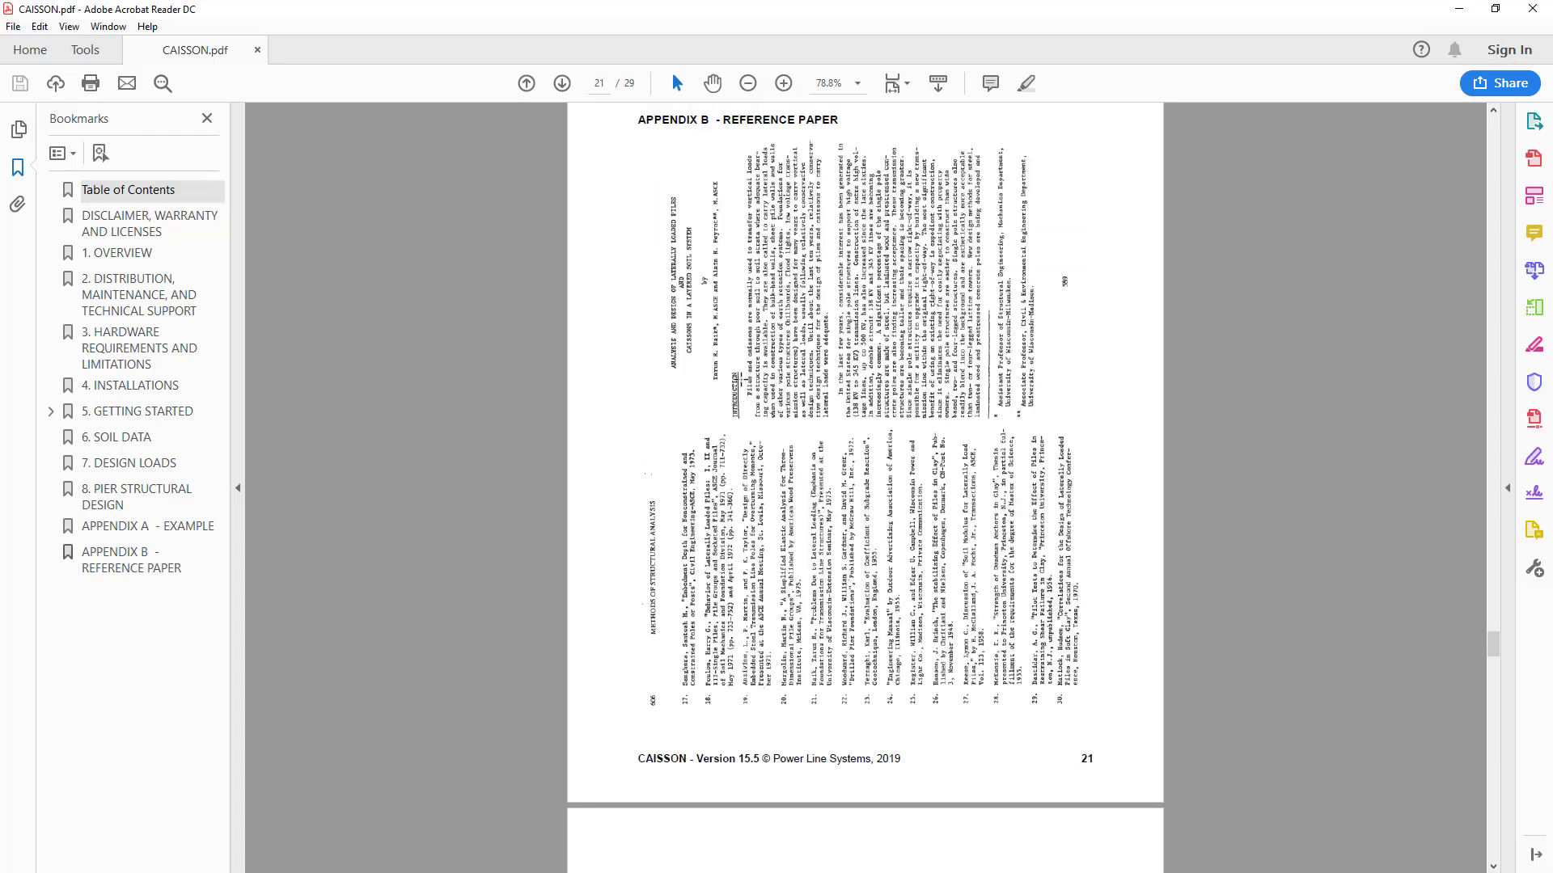
pyautogui.click(66, 27)
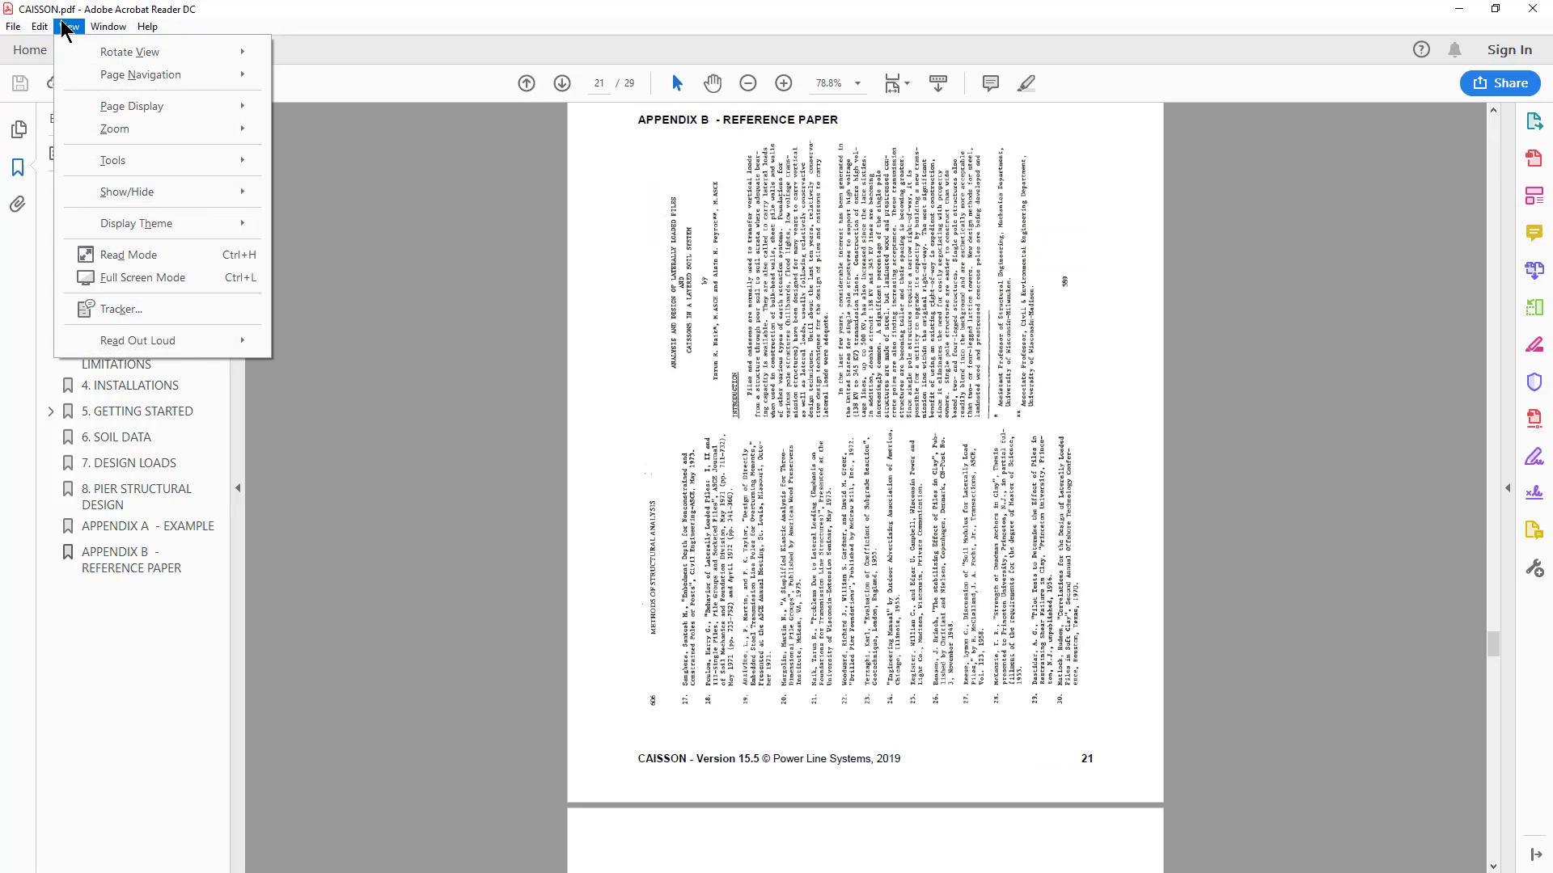
pyautogui.moveTo(95, 51)
pyautogui.click(303, 55)
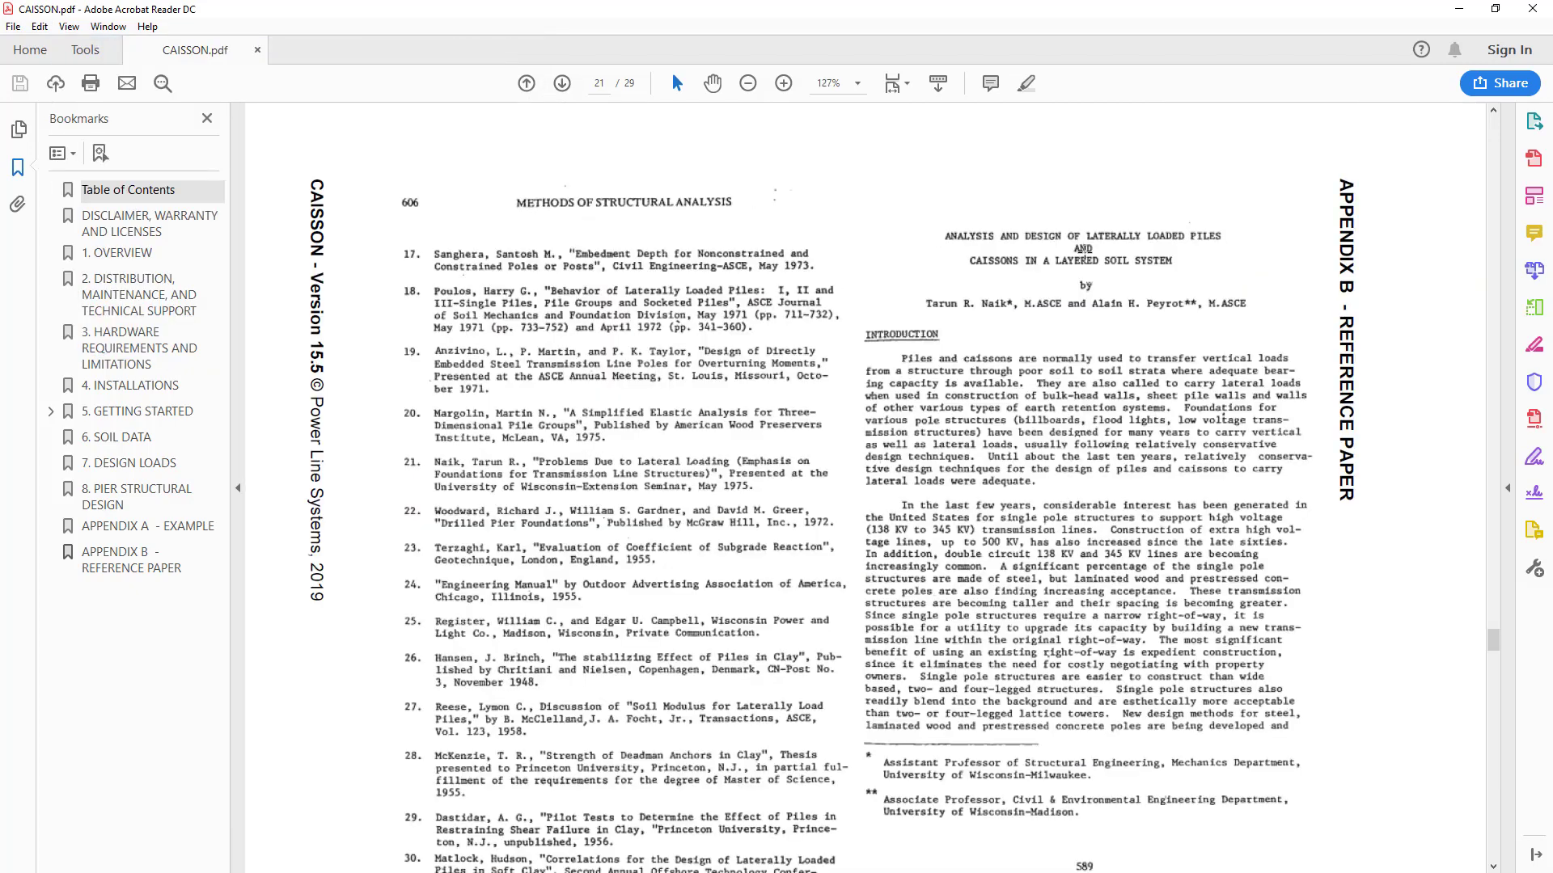
pyautogui.scroll(3, 1080, 252)
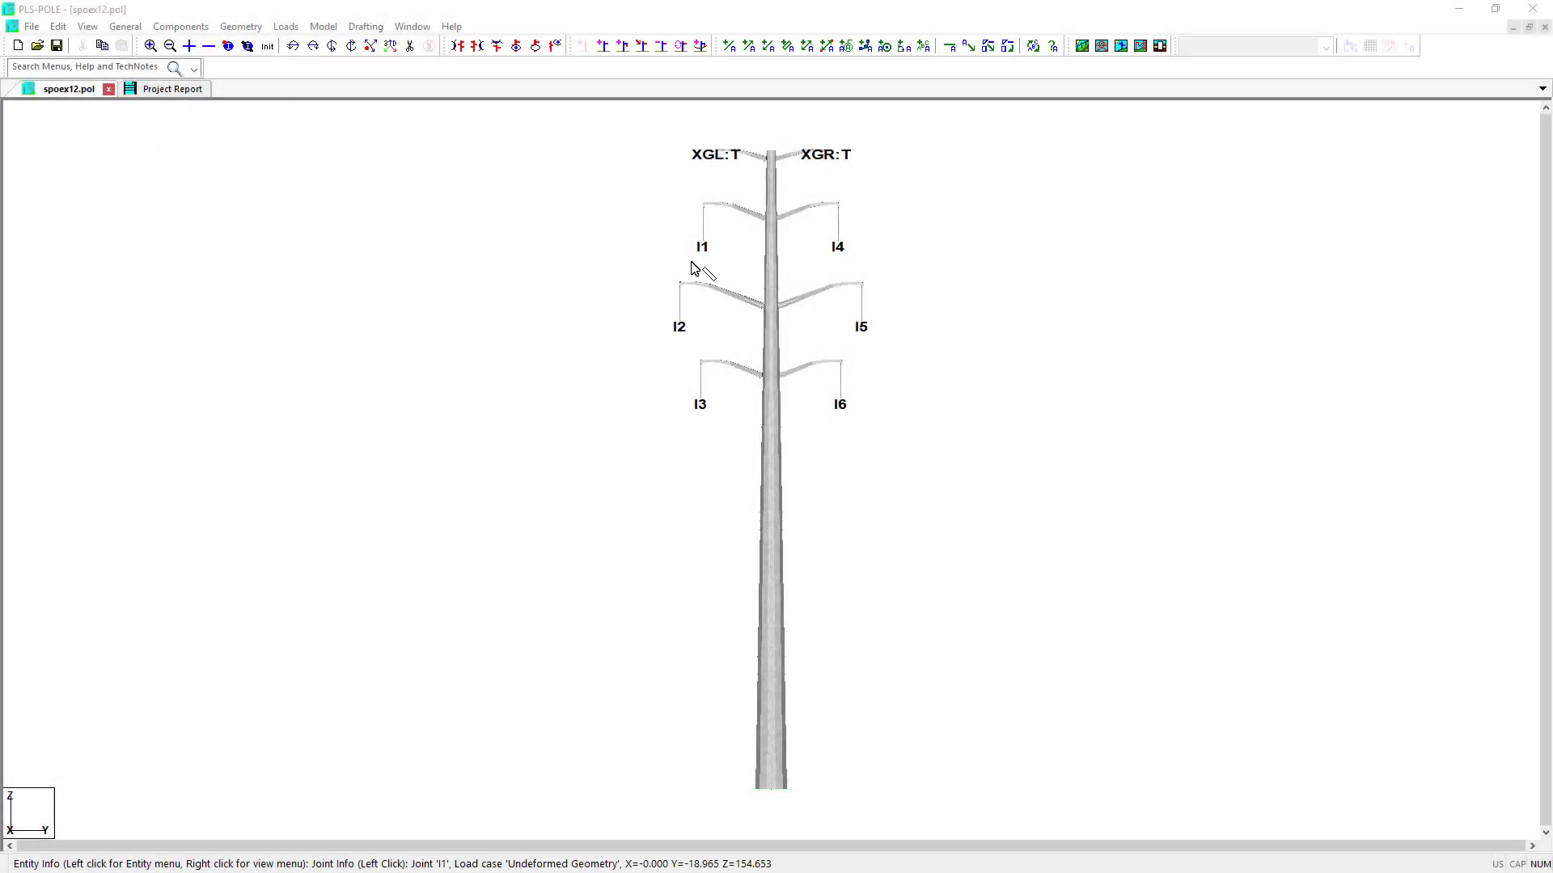
# Dynamically rotate the pole about the lower arm into an oblique 3D view
pyautogui.moveTo(681, 281); pyautogui.dragTo(576, 260)
pyautogui.click(680, 46)
pyautogui.click(781, 366)
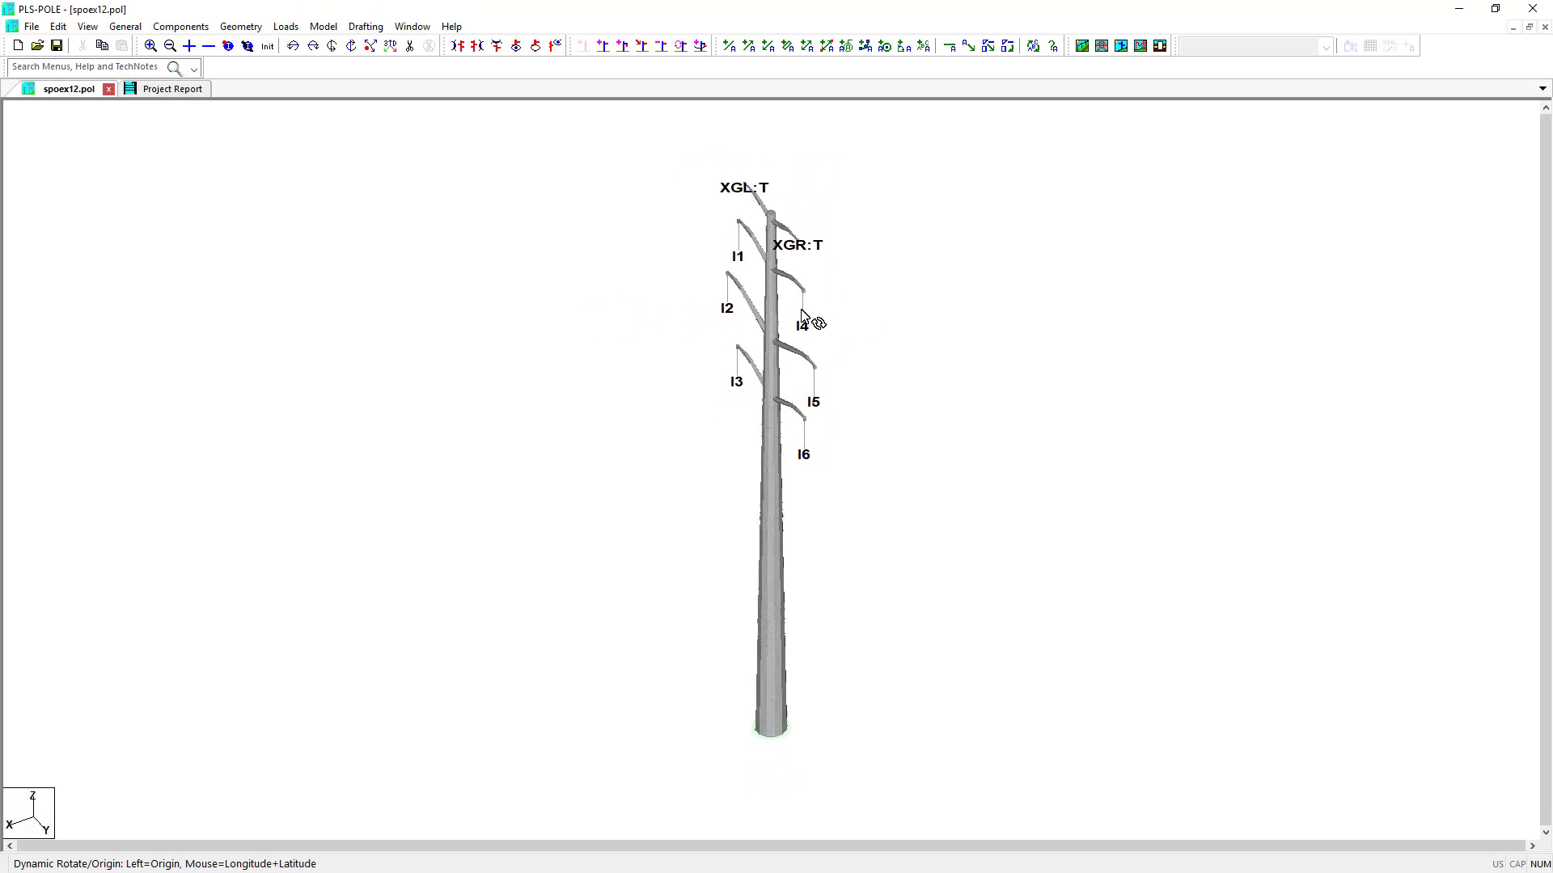
pyautogui.click(884, 388)
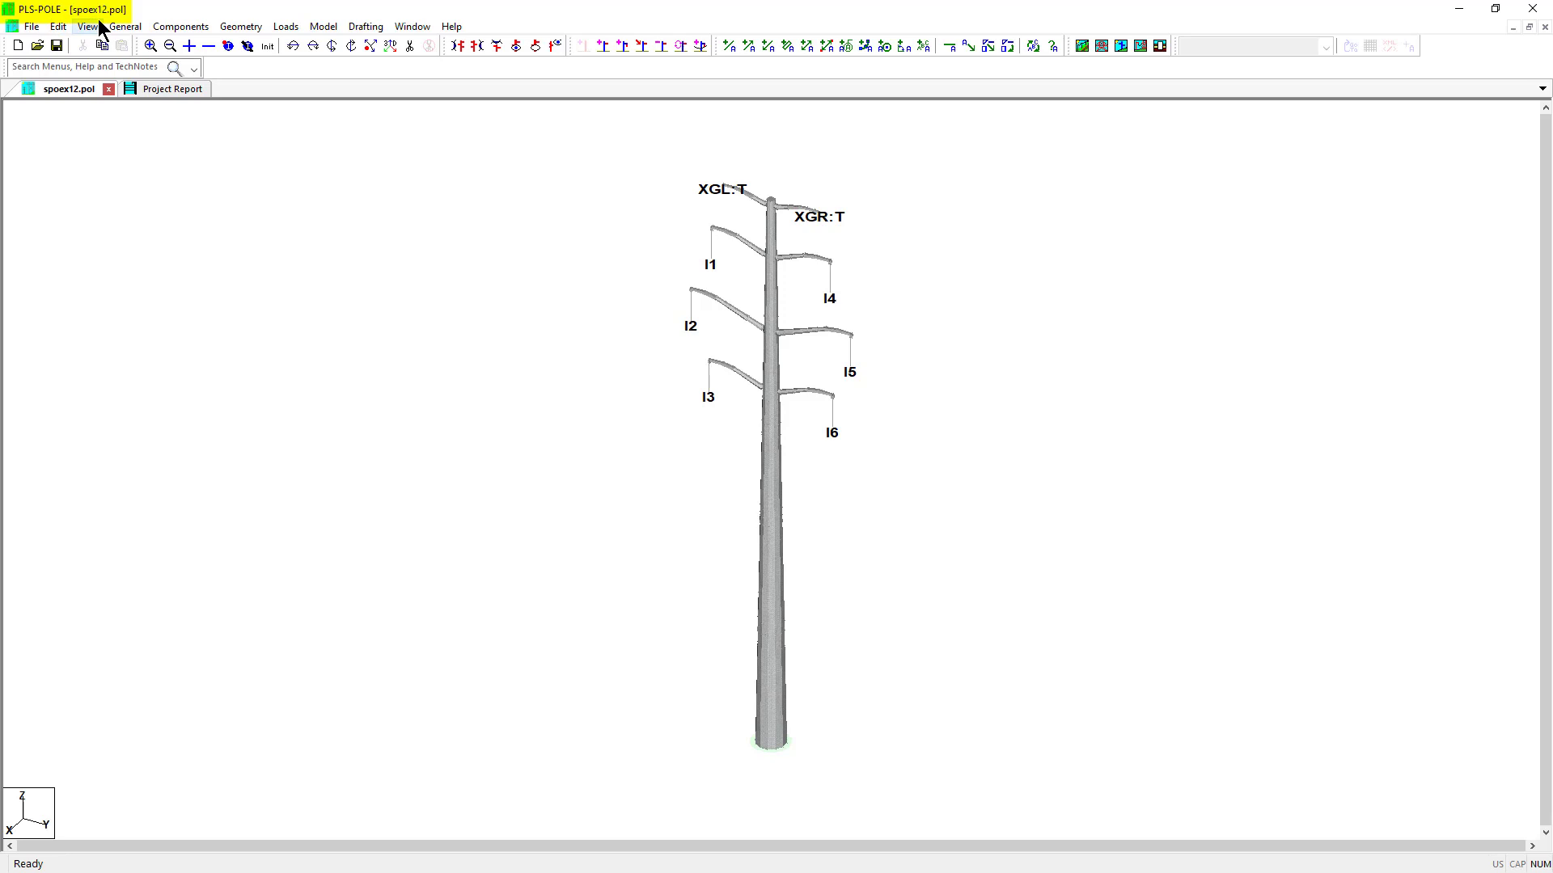
# Start a Save As for the model, then cancel without saving
pyautogui.click(31, 27)
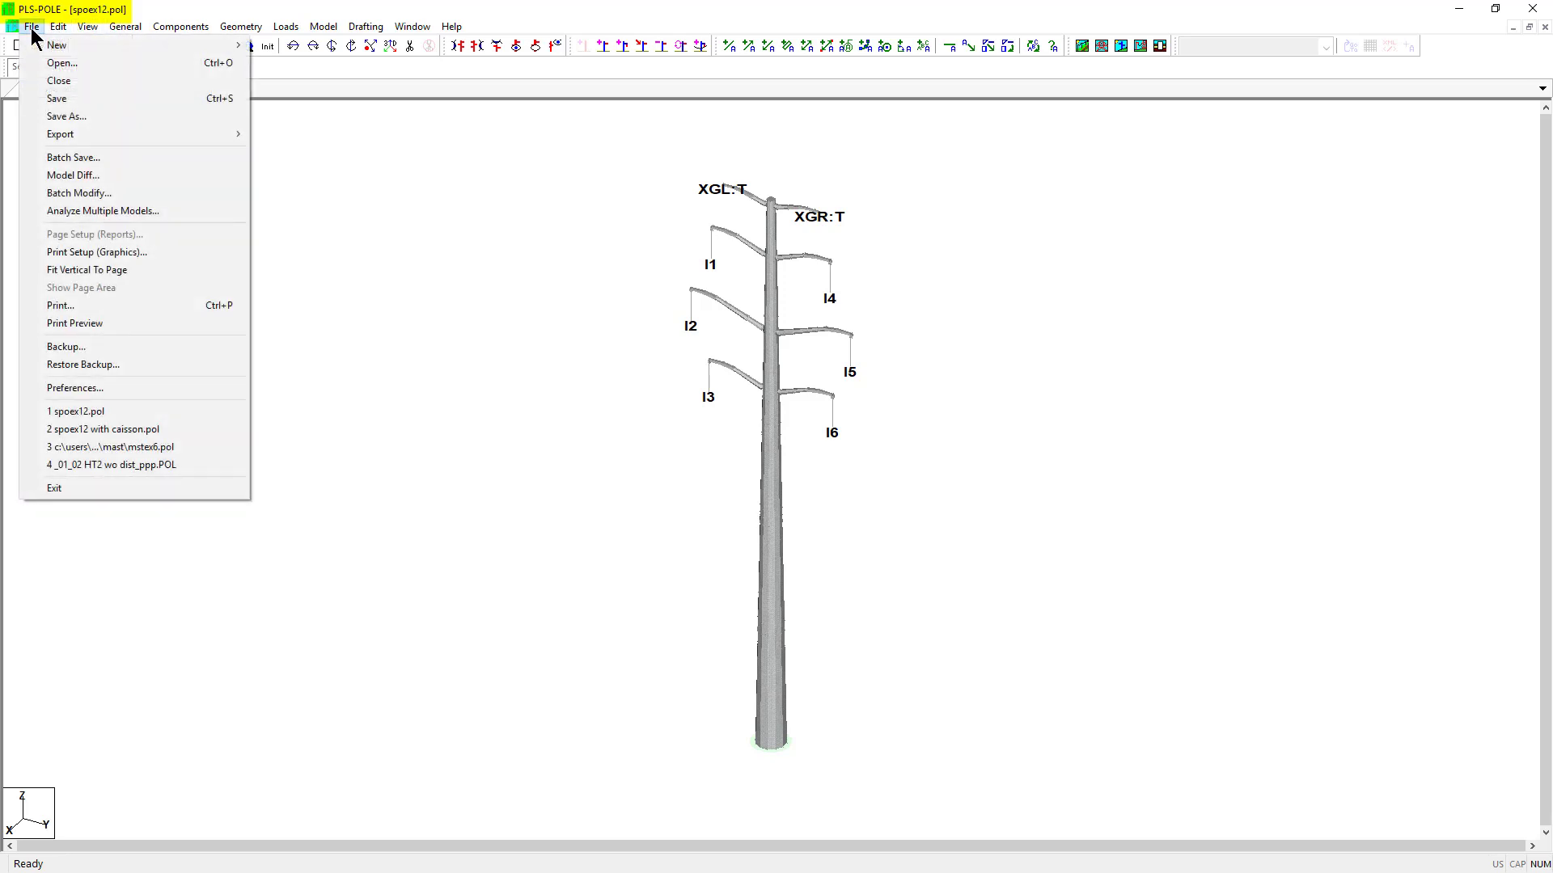
pyautogui.click(97, 117)
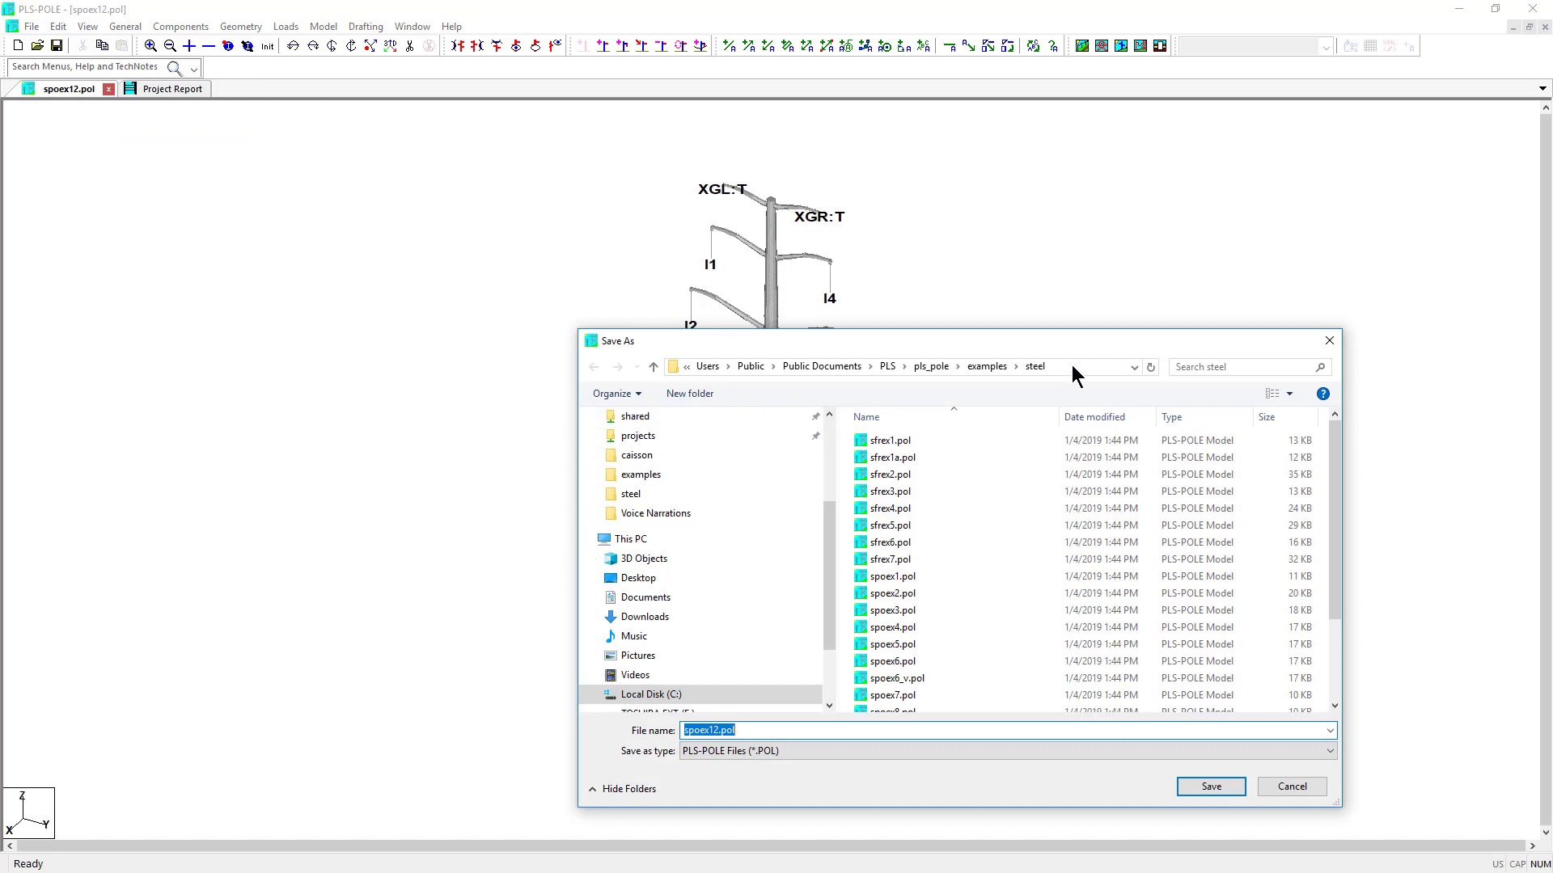
pyautogui.click(1294, 786)
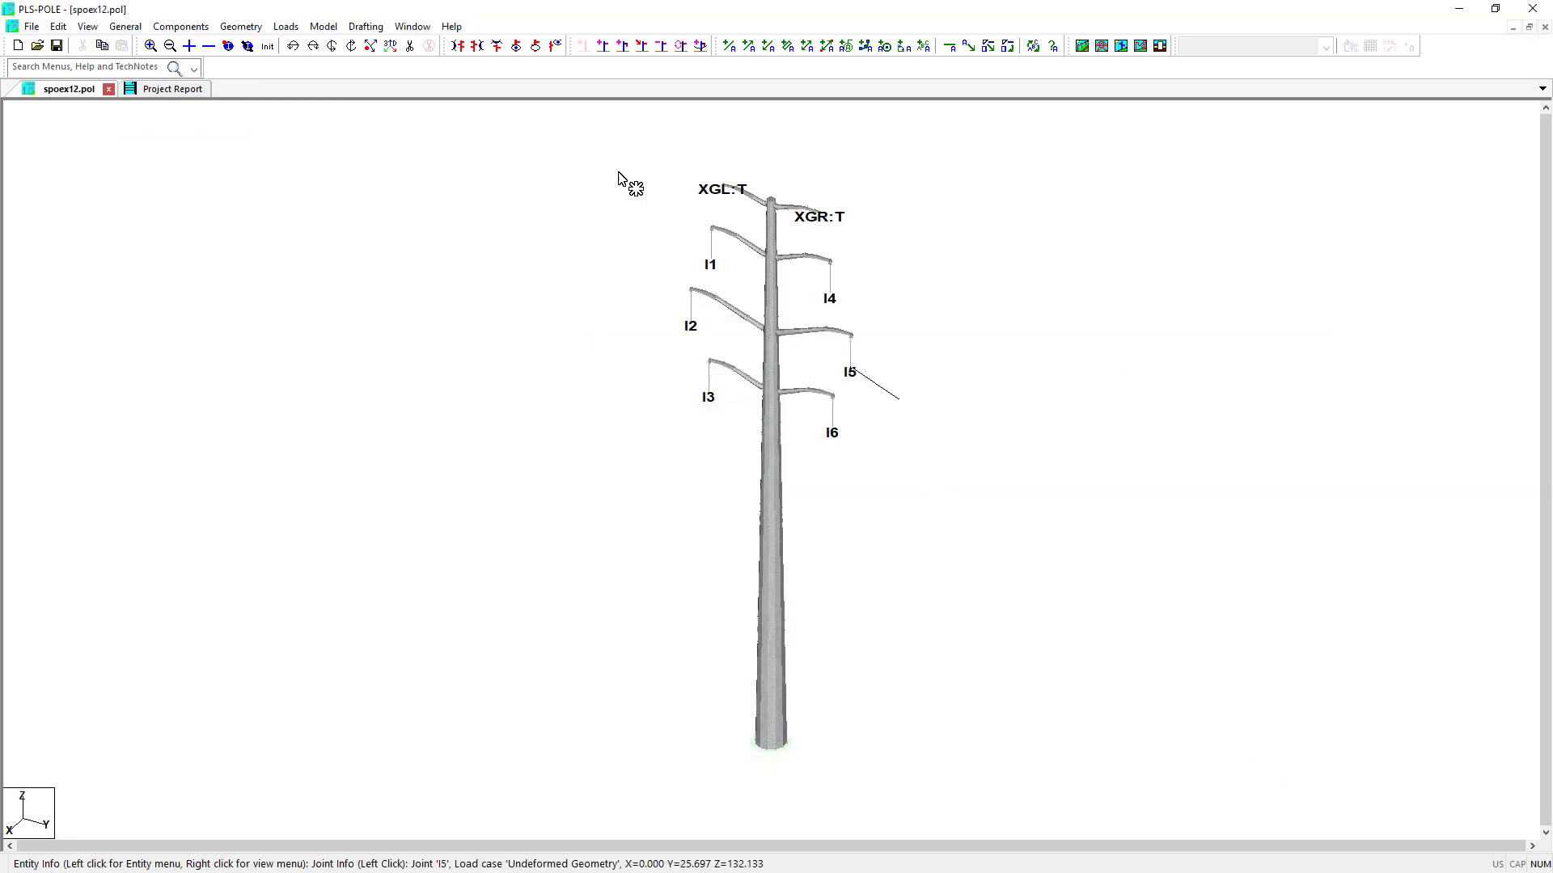
# Open Geometry > Miscellaneous > Foundation Strength for the pole's base joint
pyautogui.click(241, 26)
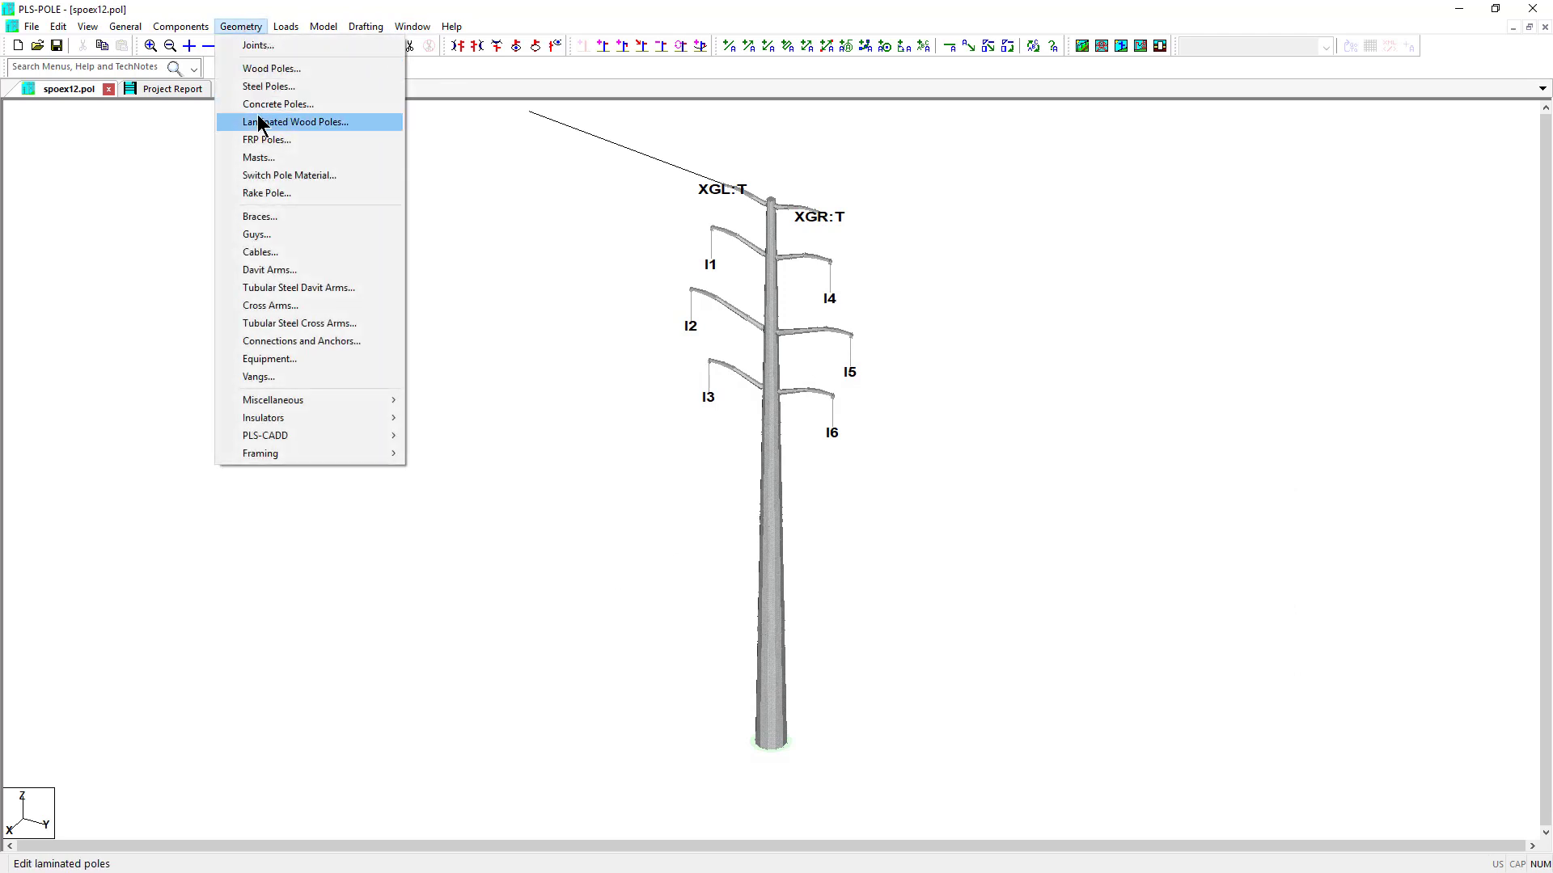
pyautogui.moveTo(361, 411)
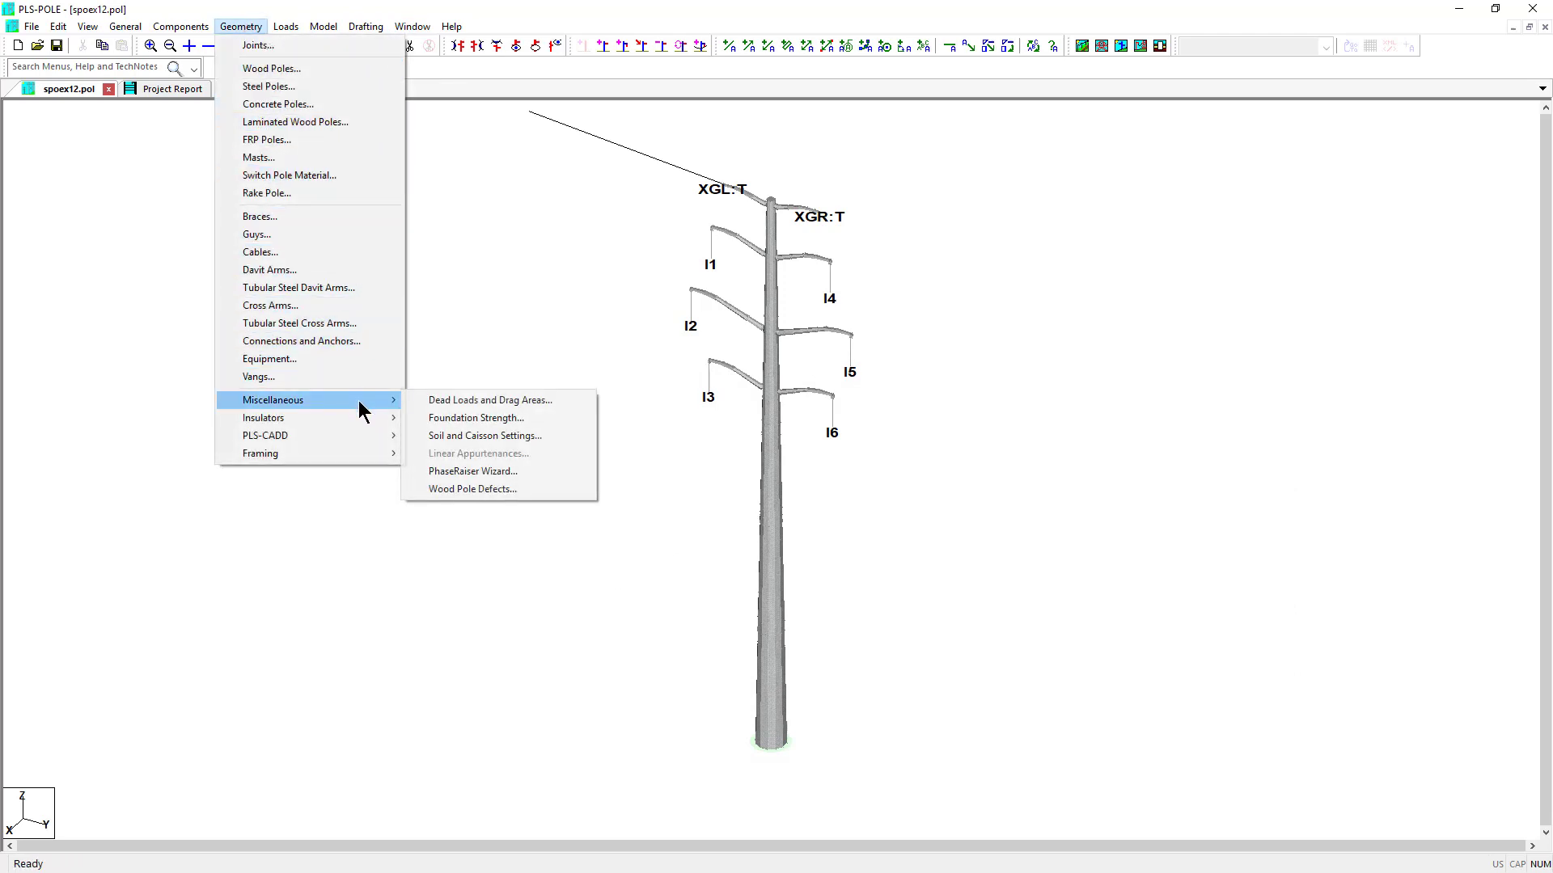
pyautogui.click(485, 418)
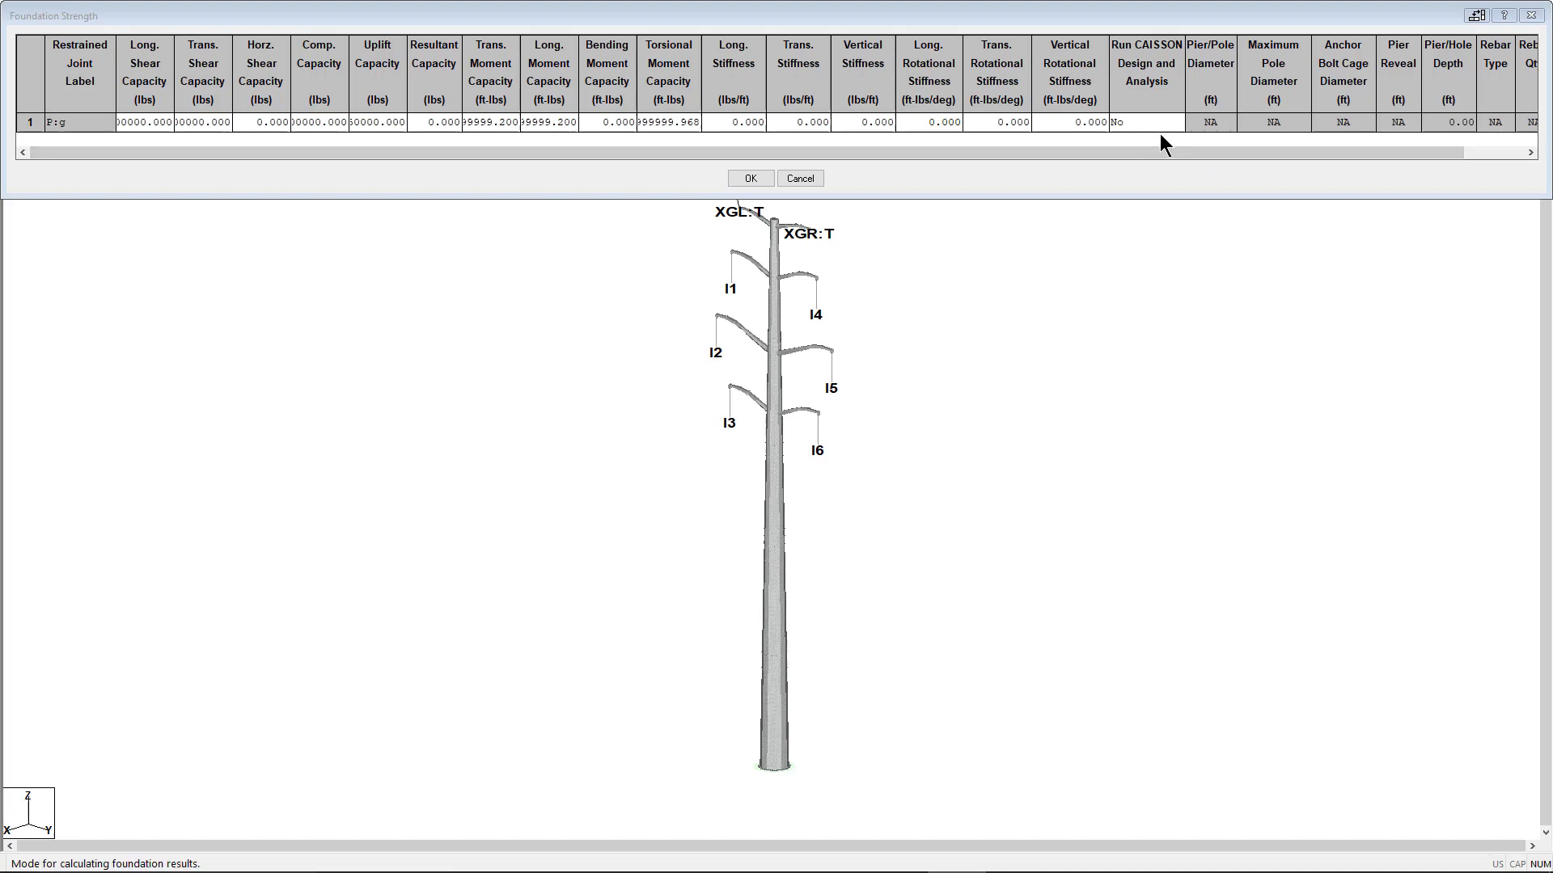
# Scroll the table right and switch Run CAISSON Design and Analysis from No to Yes
pyautogui.moveTo(1430, 148); pyautogui.dragTo(1498, 153)
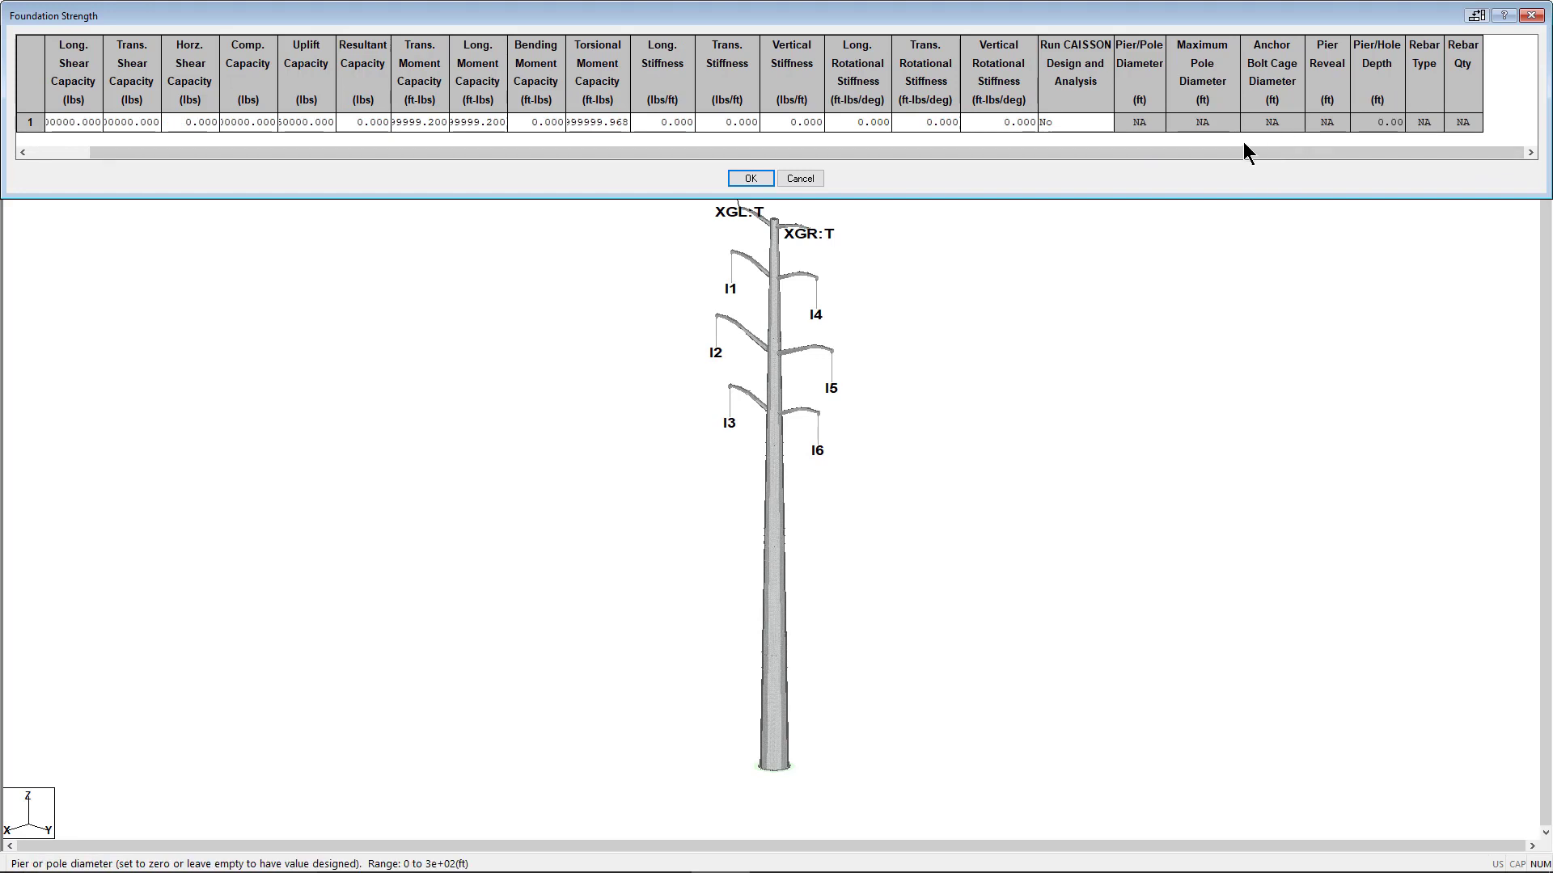
pyautogui.click(1104, 122)
pyautogui.click(1104, 122)
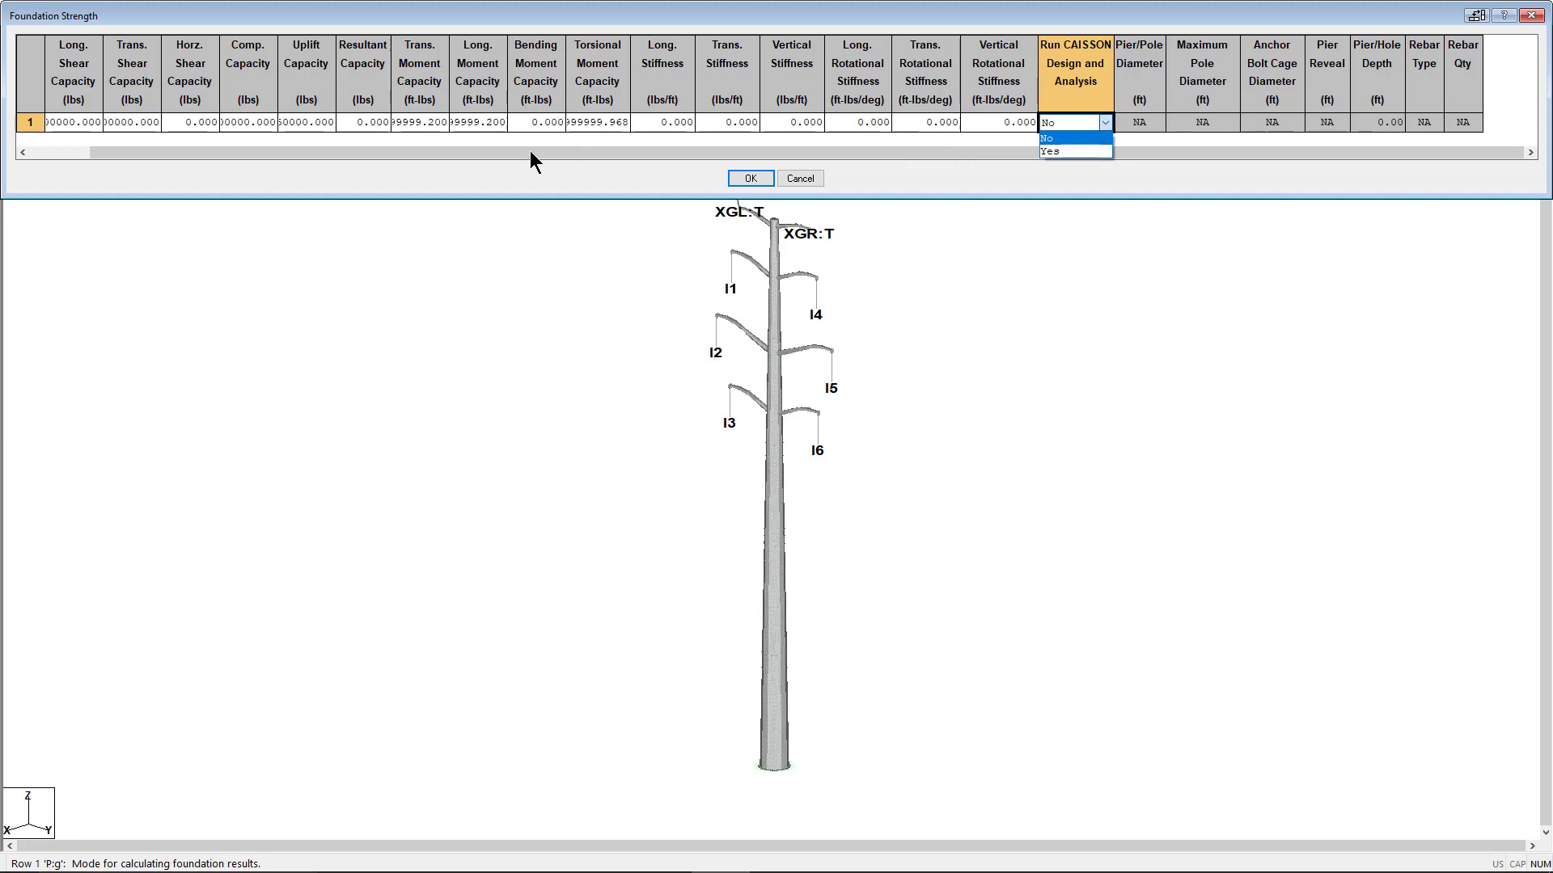
pyautogui.click(79, 89)
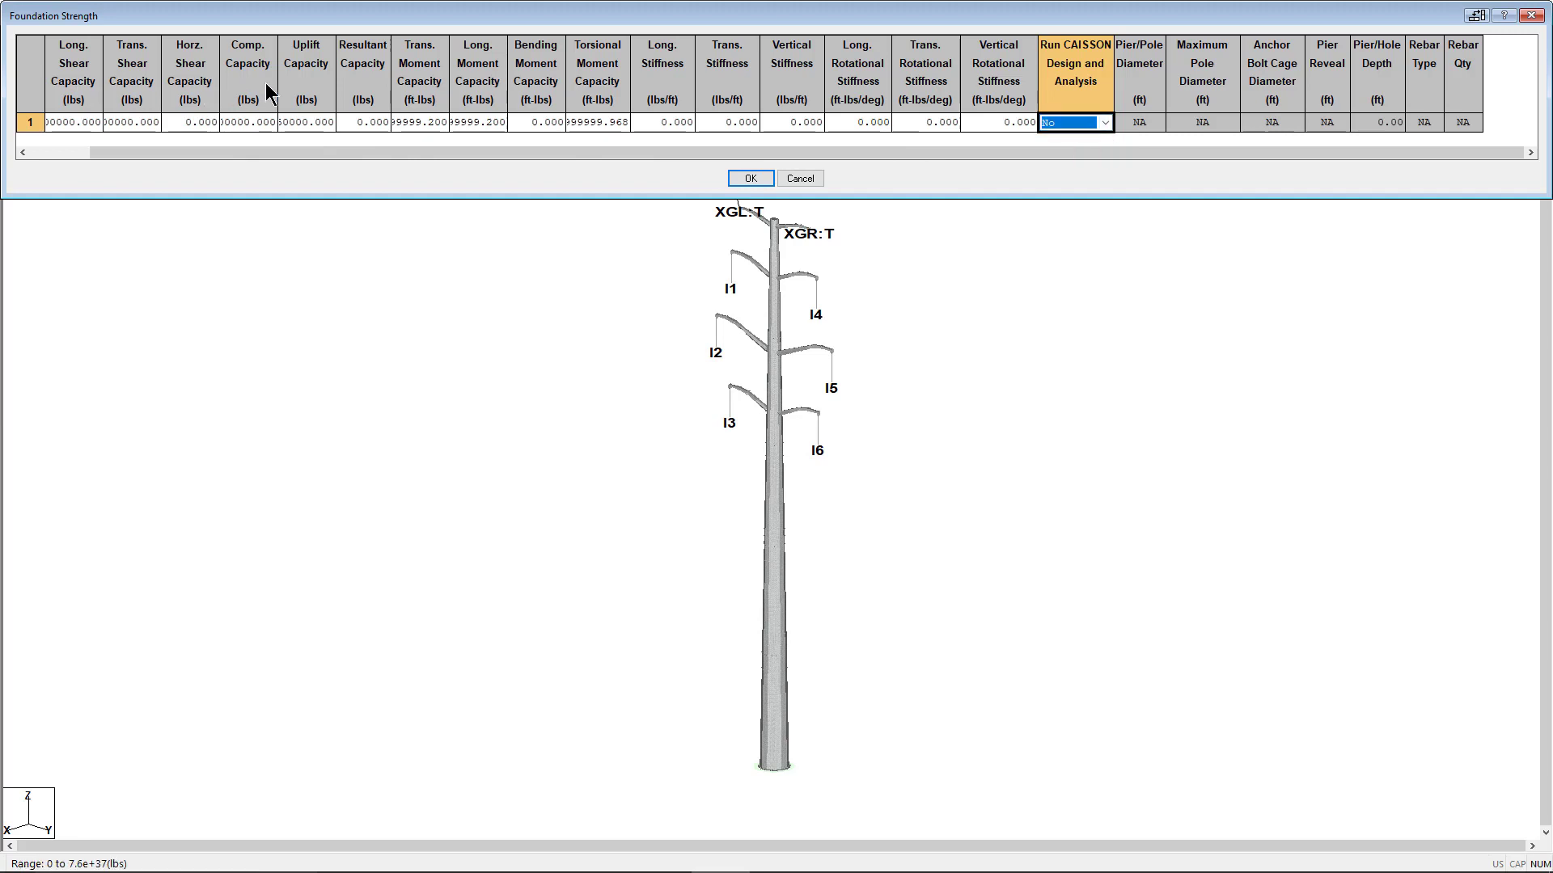
pyautogui.click(1109, 123)
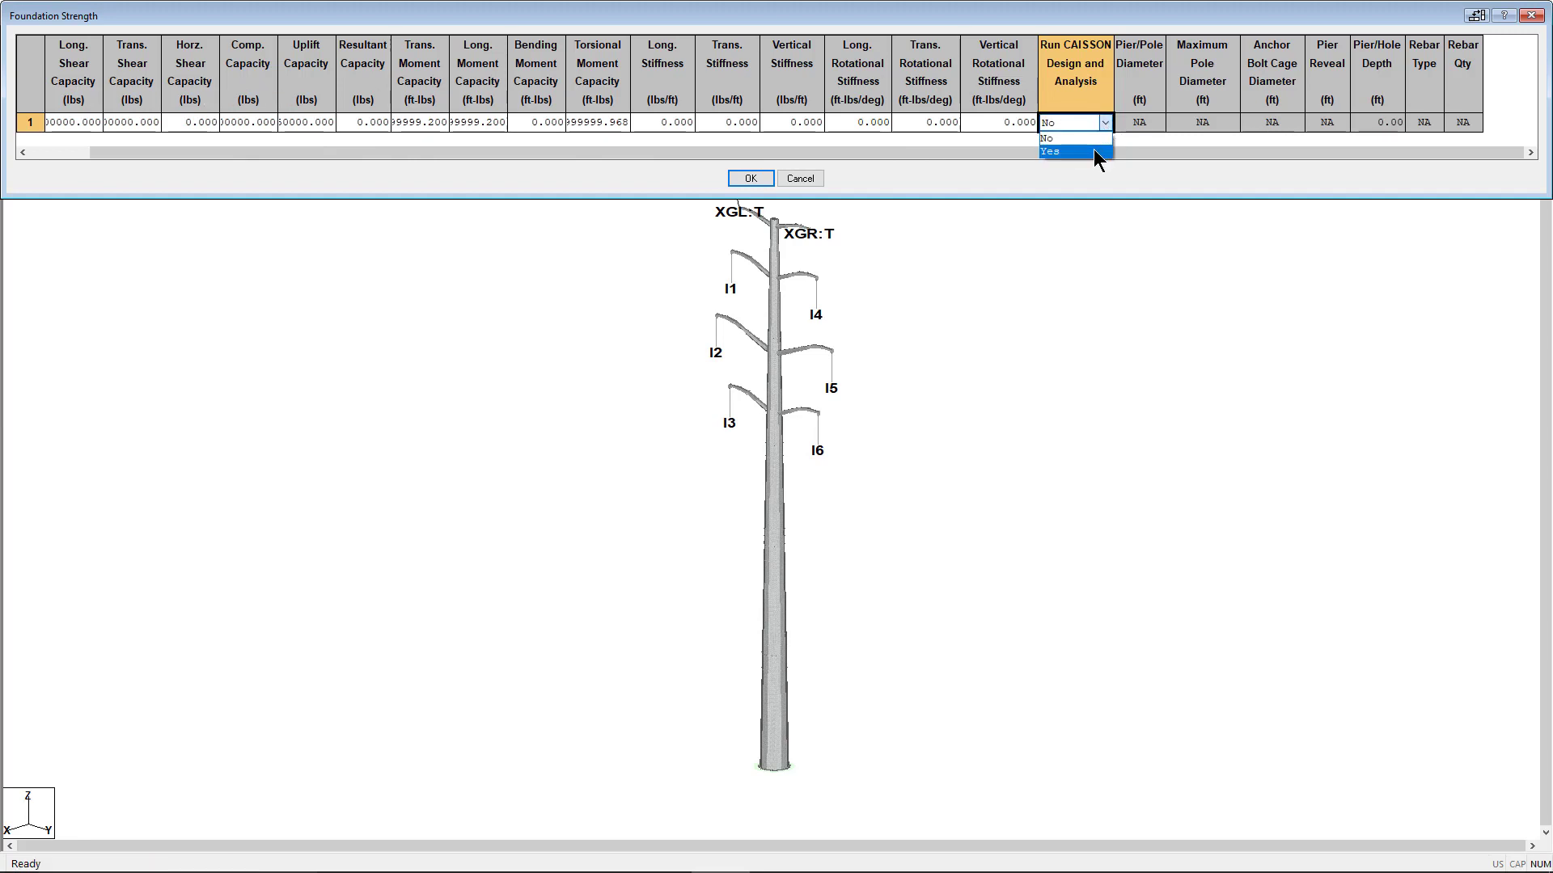
pyautogui.click(1094, 151)
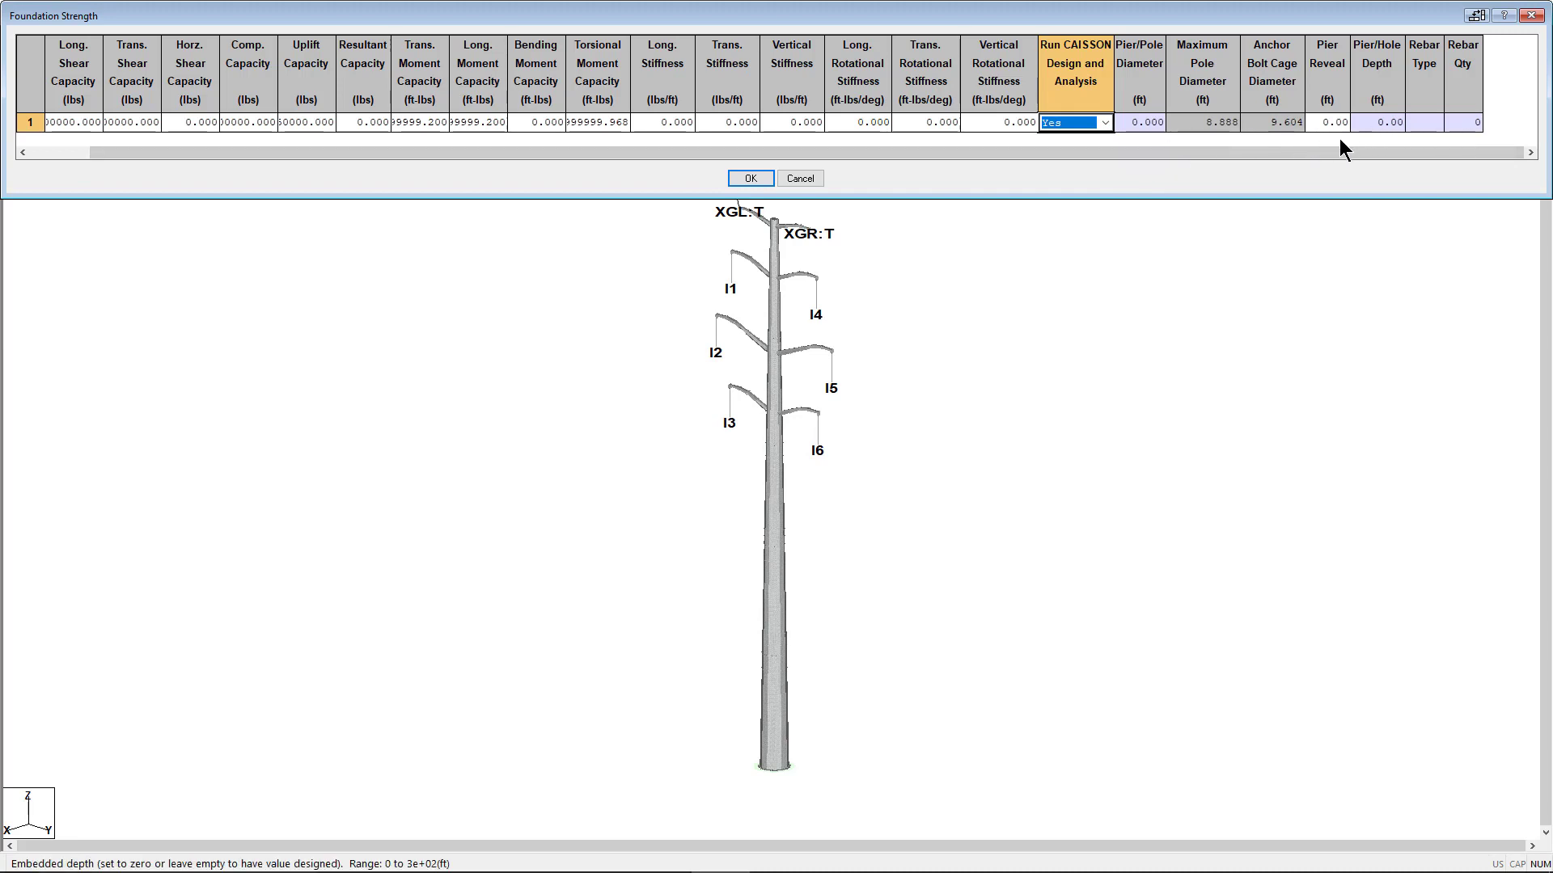
pyautogui.click(1142, 123)
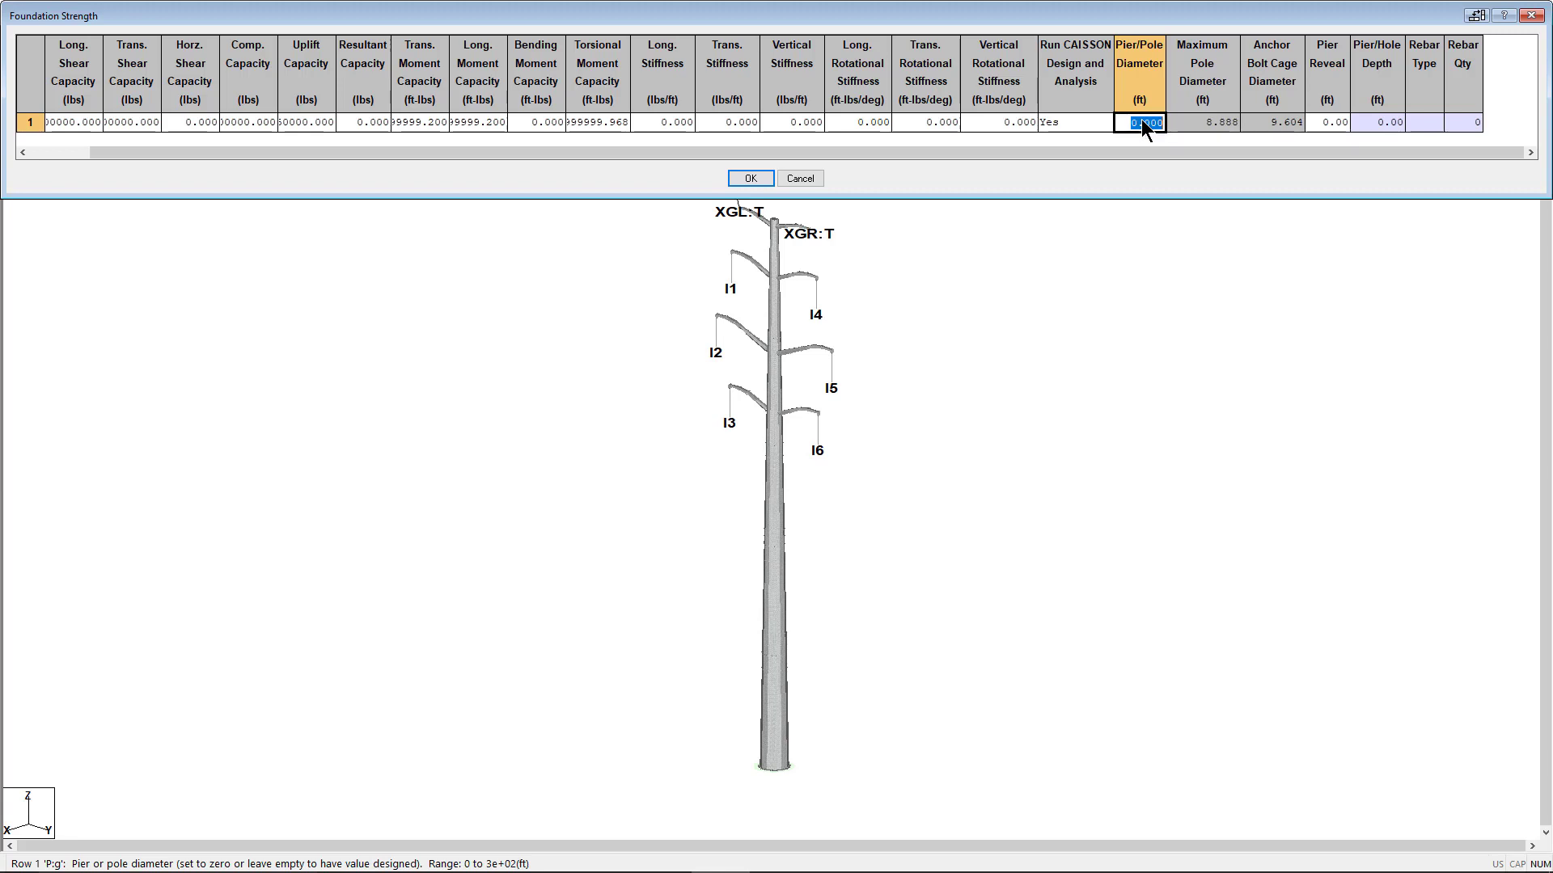
pyautogui.click(1196, 119)
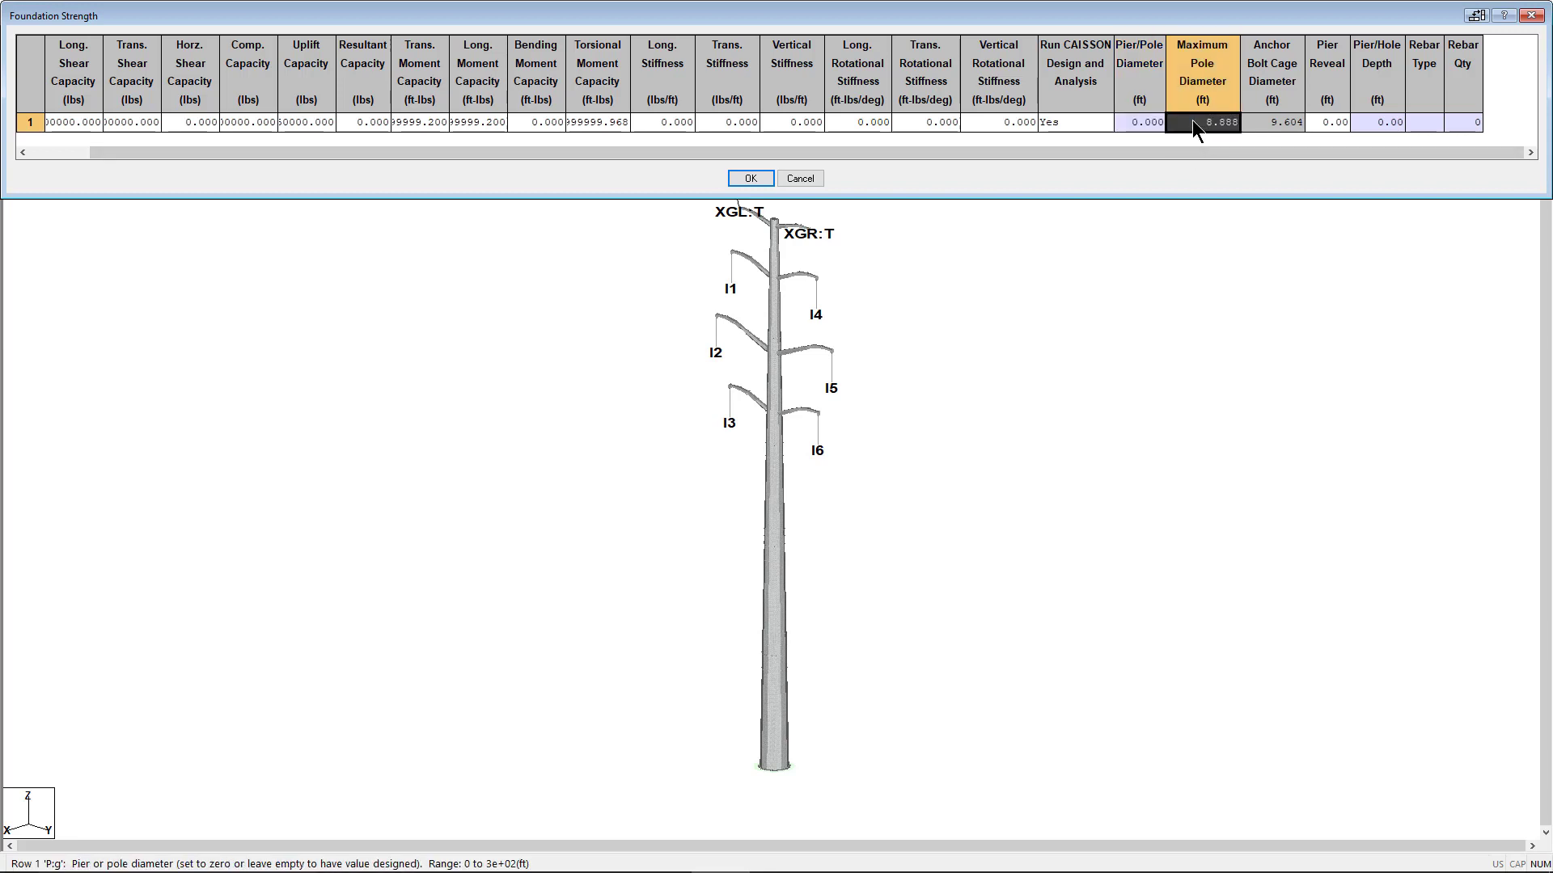
pyautogui.click(1143, 123)
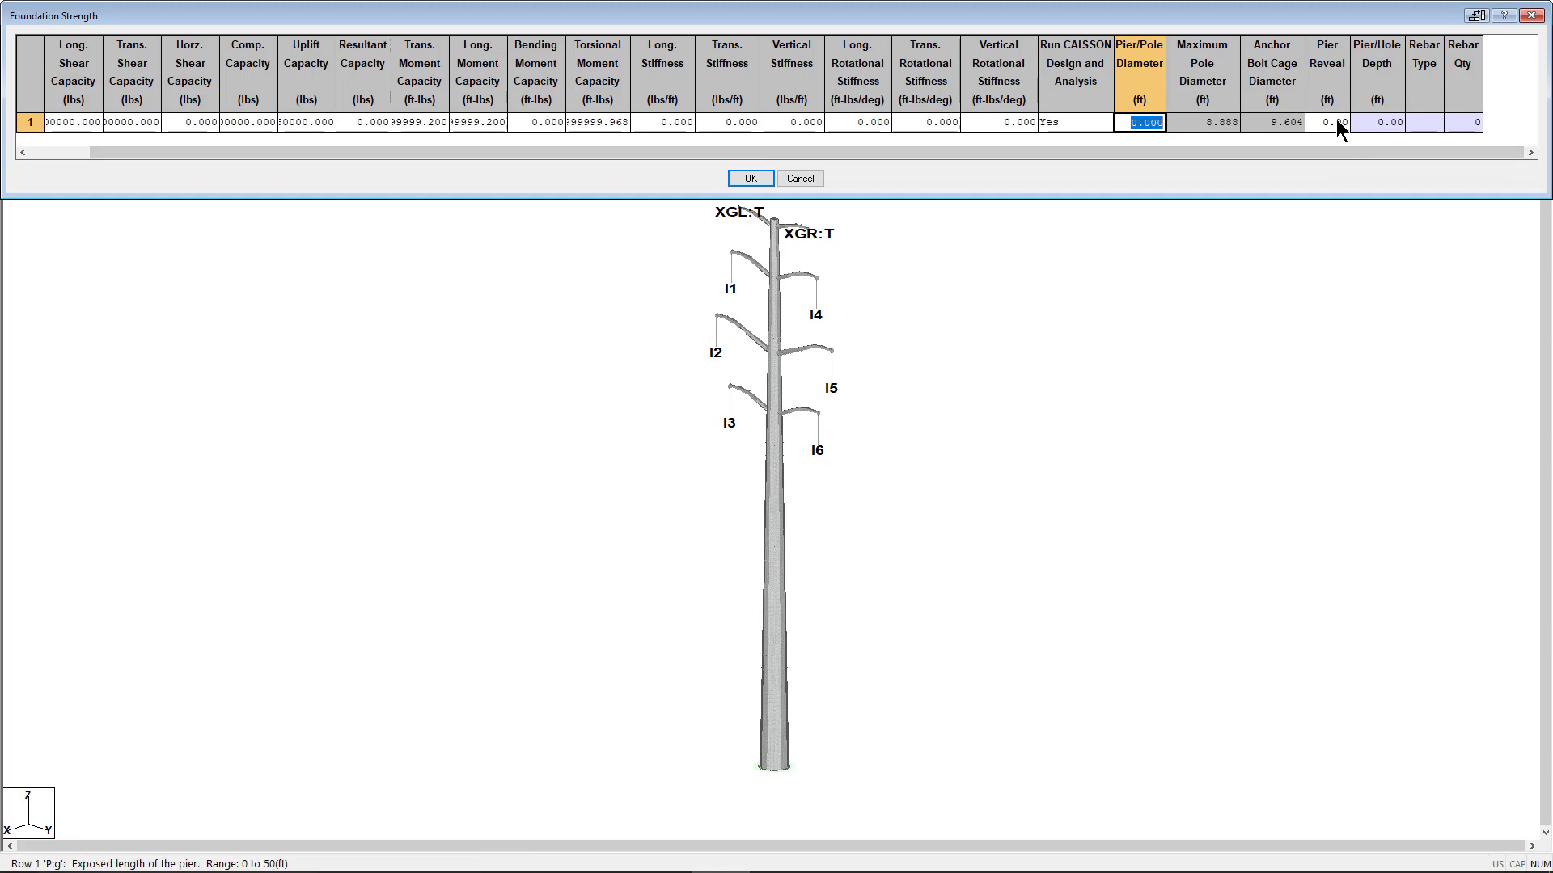
pyautogui.click(1374, 121)
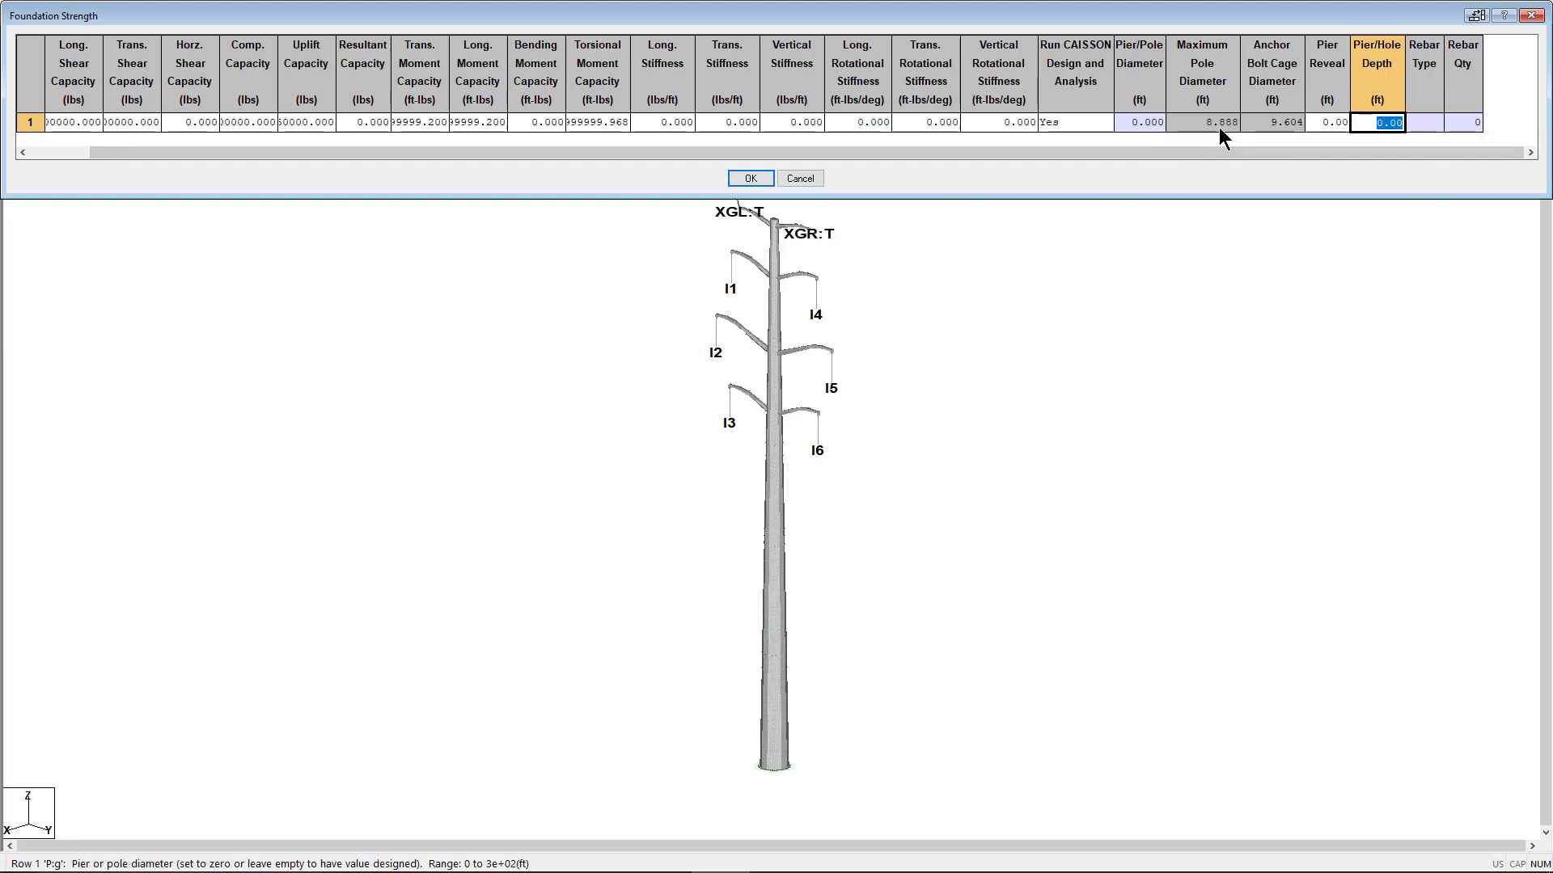
pyautogui.moveTo(1223, 104); pyautogui.dragTo(1266, 97)
pyautogui.rightClick(1267, 99)
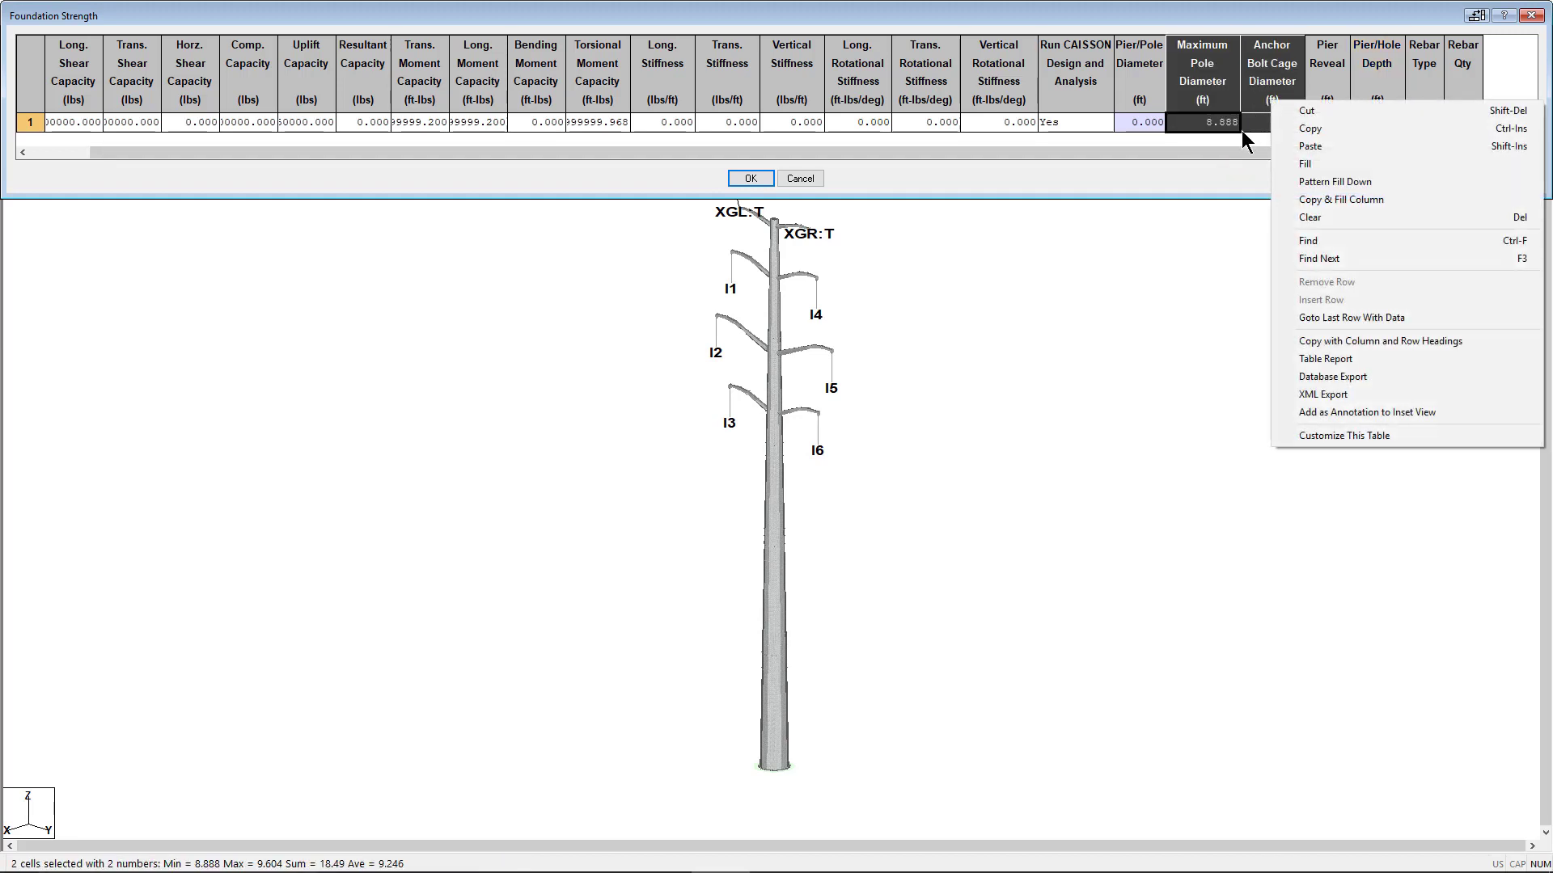
pyautogui.click(1229, 150)
pyautogui.click(1152, 123)
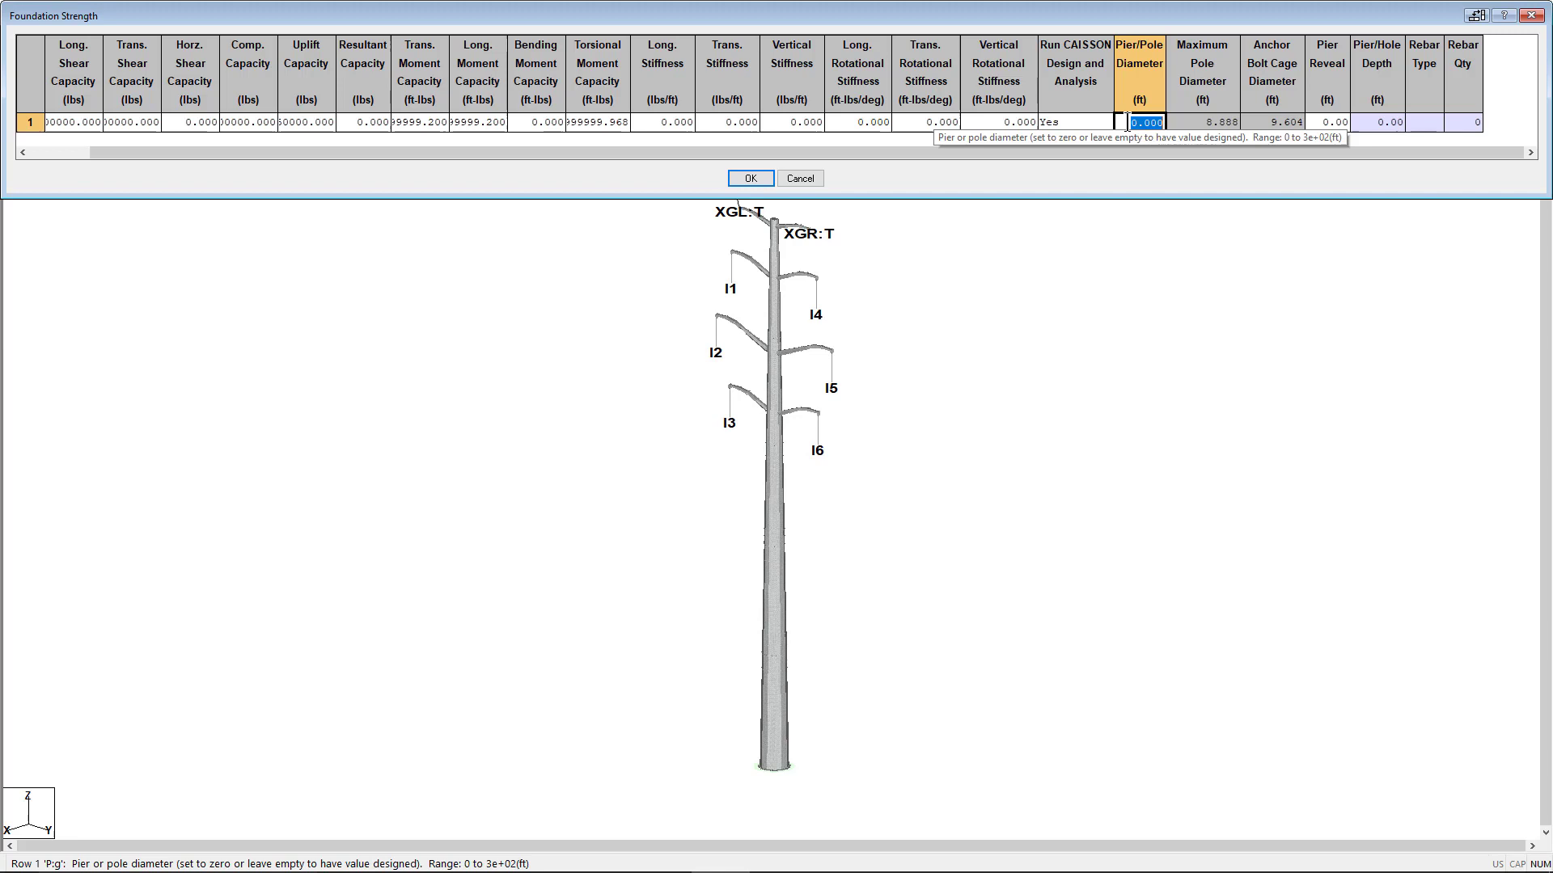
# Enter Pier/Pole Diameter 10 ft and Pier Reveal 2 ft, clearing Pier/Hole Depth to 0
pyautogui.write('10')
pyautogui.press('Return')
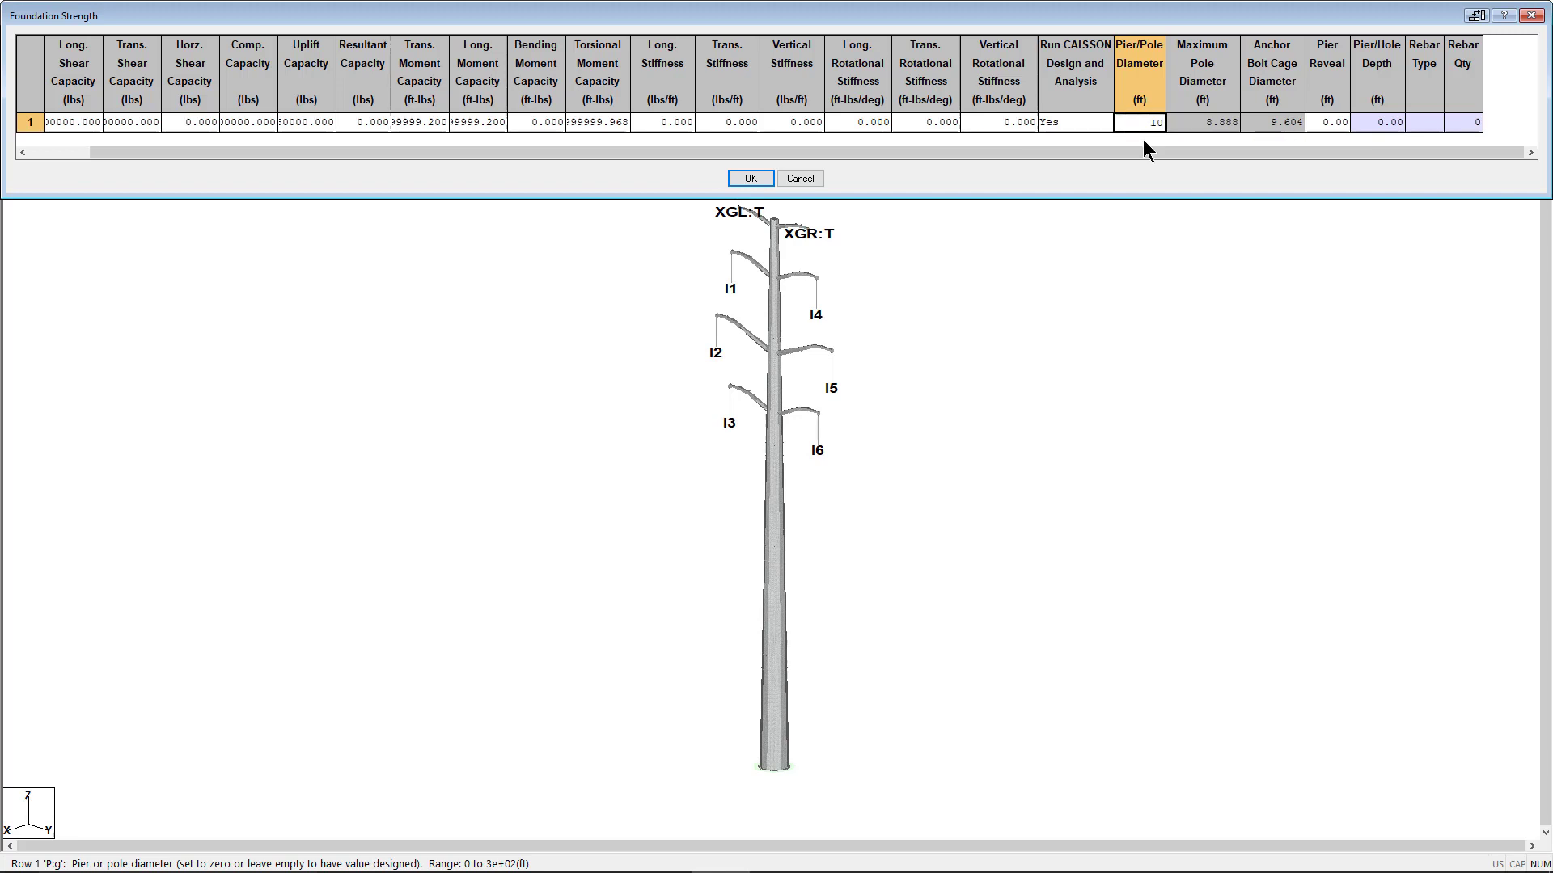
pyautogui.click(1331, 123)
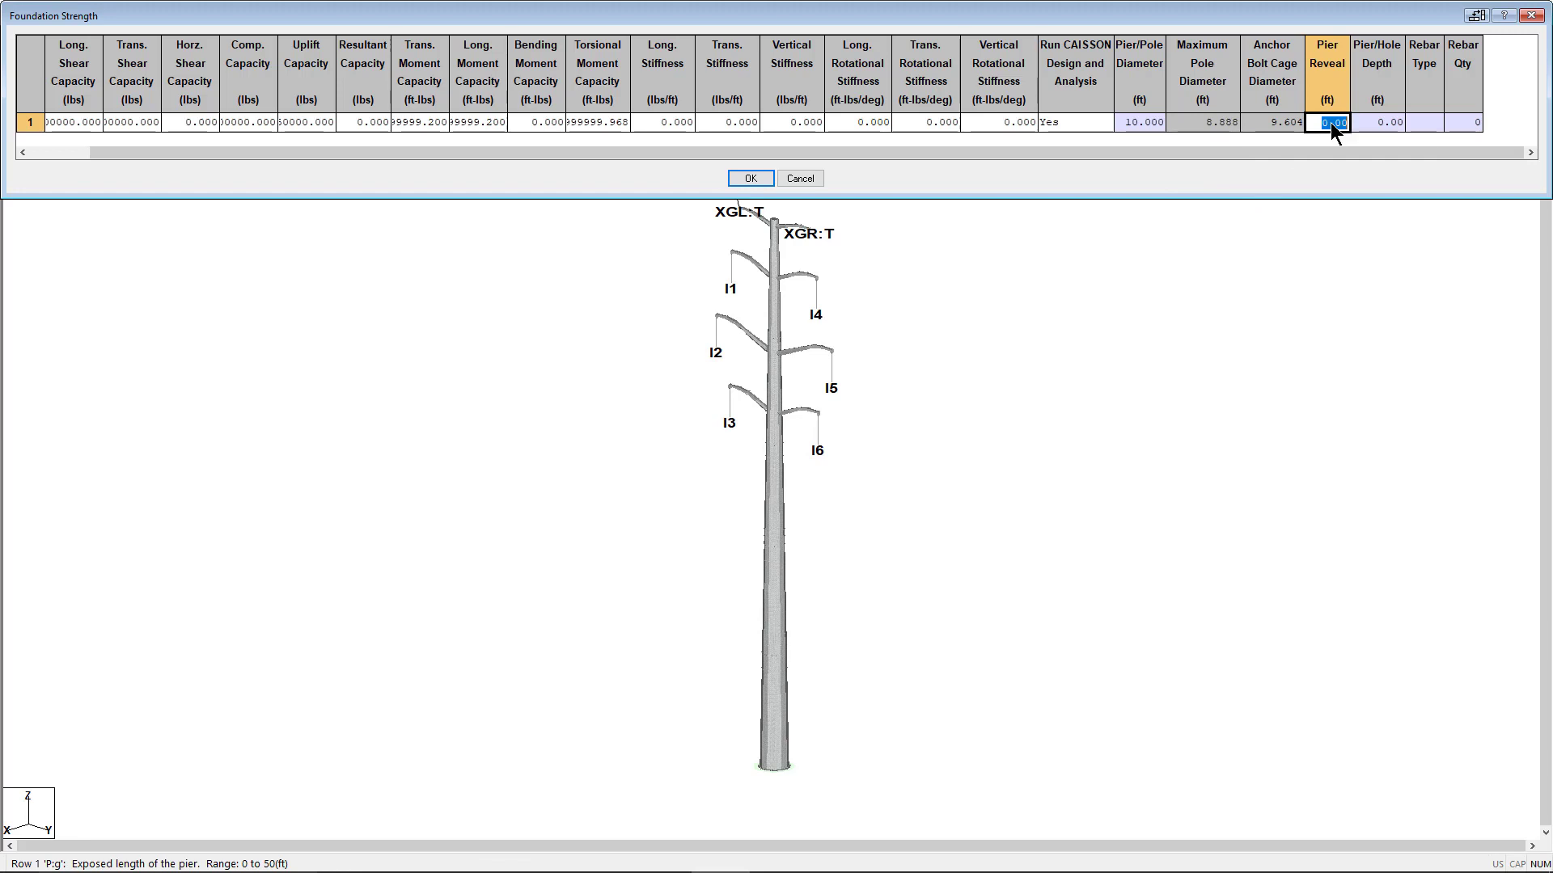
pyautogui.write('2')
pyautogui.press('Return')
pyautogui.click(1389, 121)
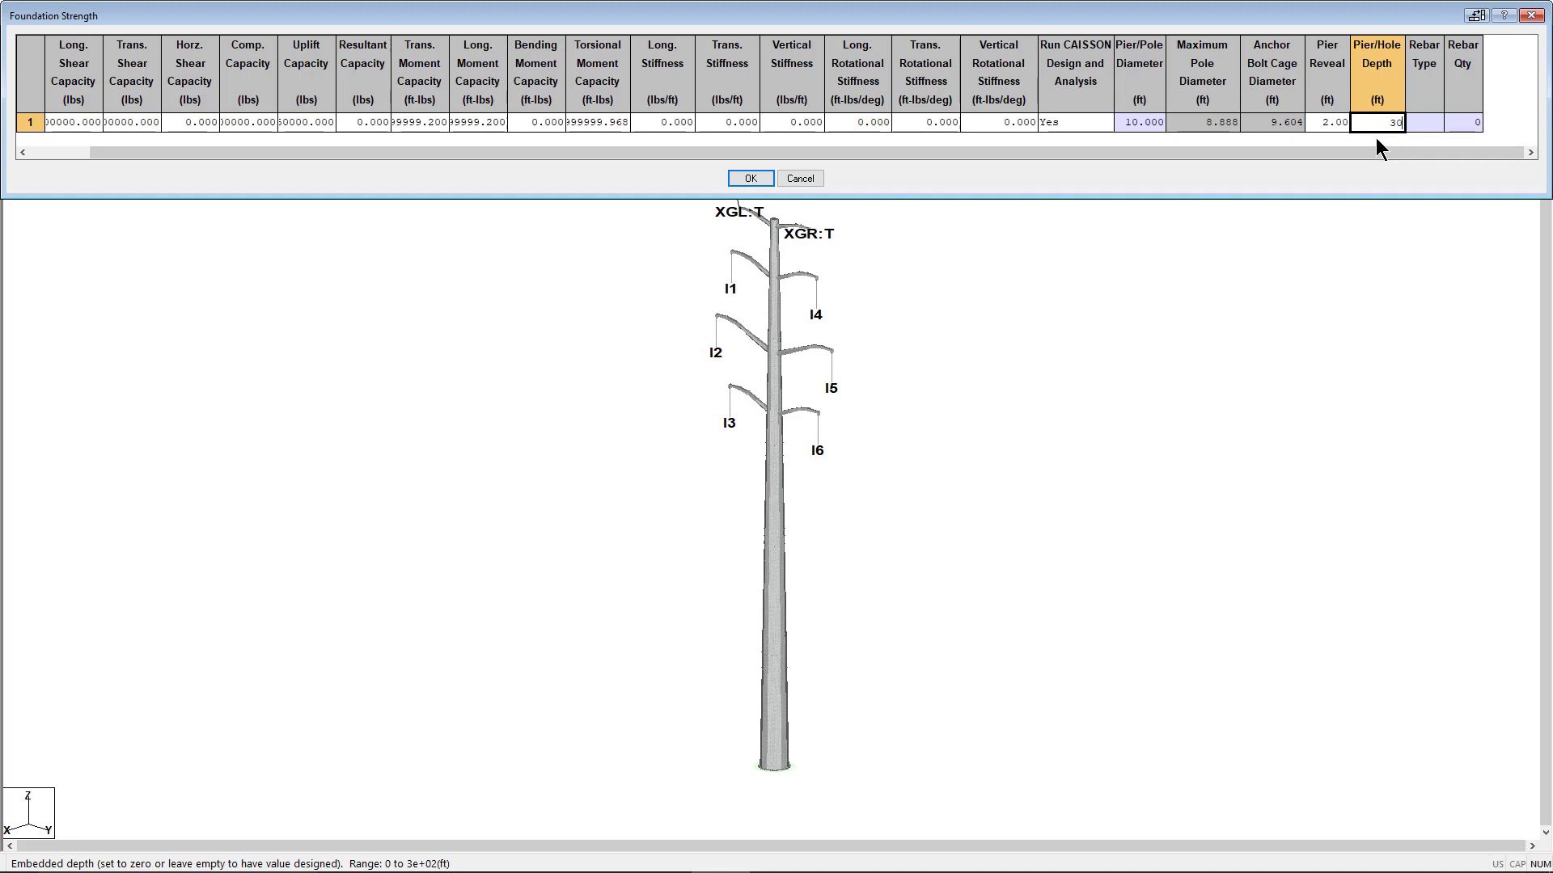
pyautogui.press('BackSpace')
# Leave Rebar Type blank and accept the Foundation Strength table with OK
pyautogui.click(1437, 122)
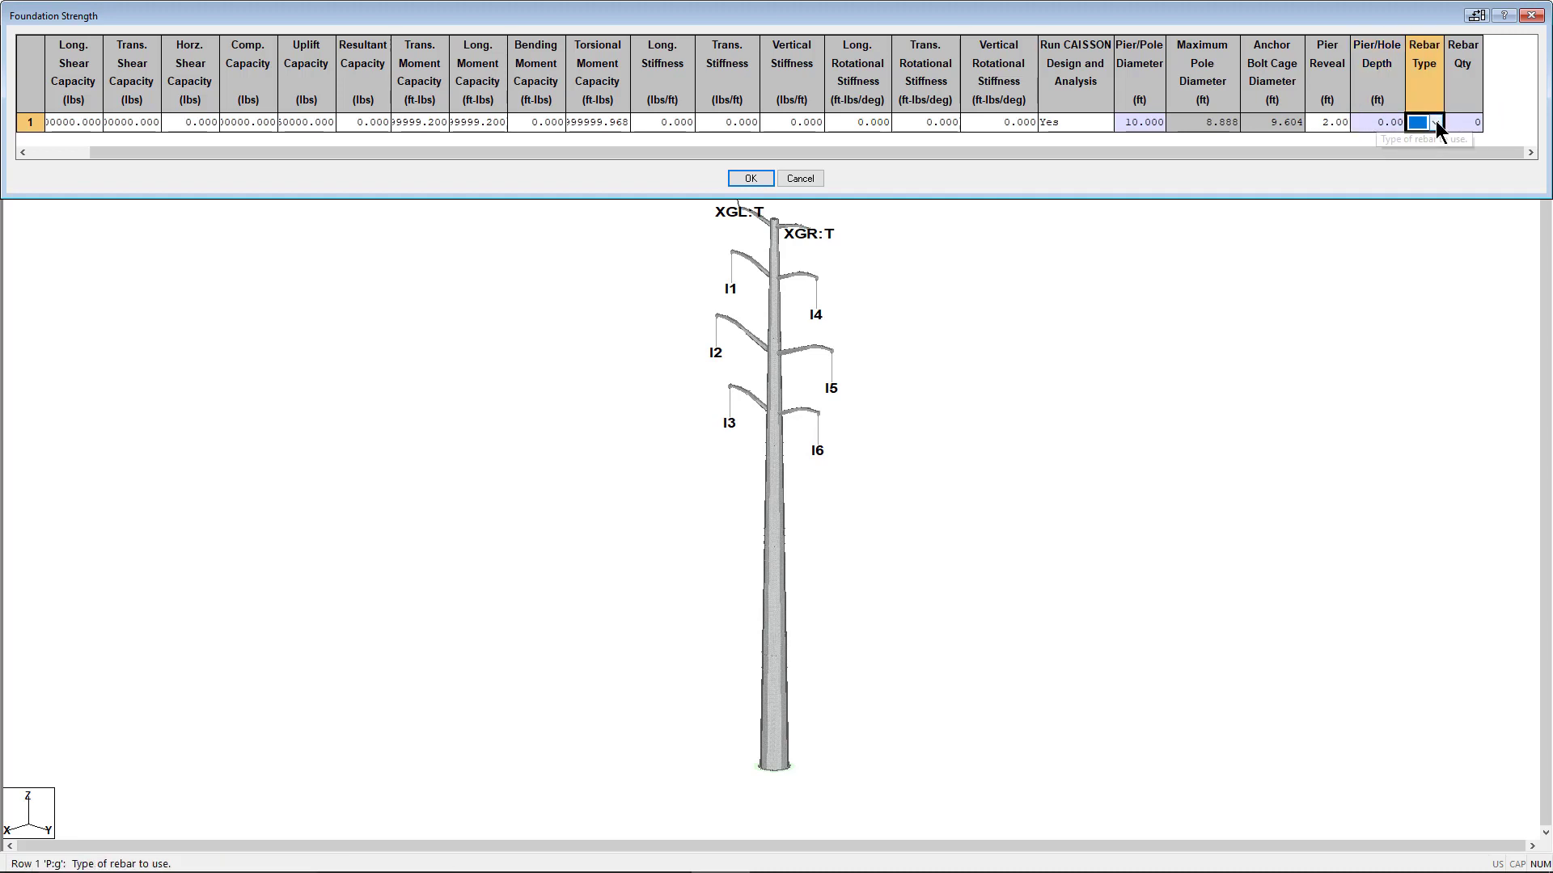
pyautogui.click(1436, 121)
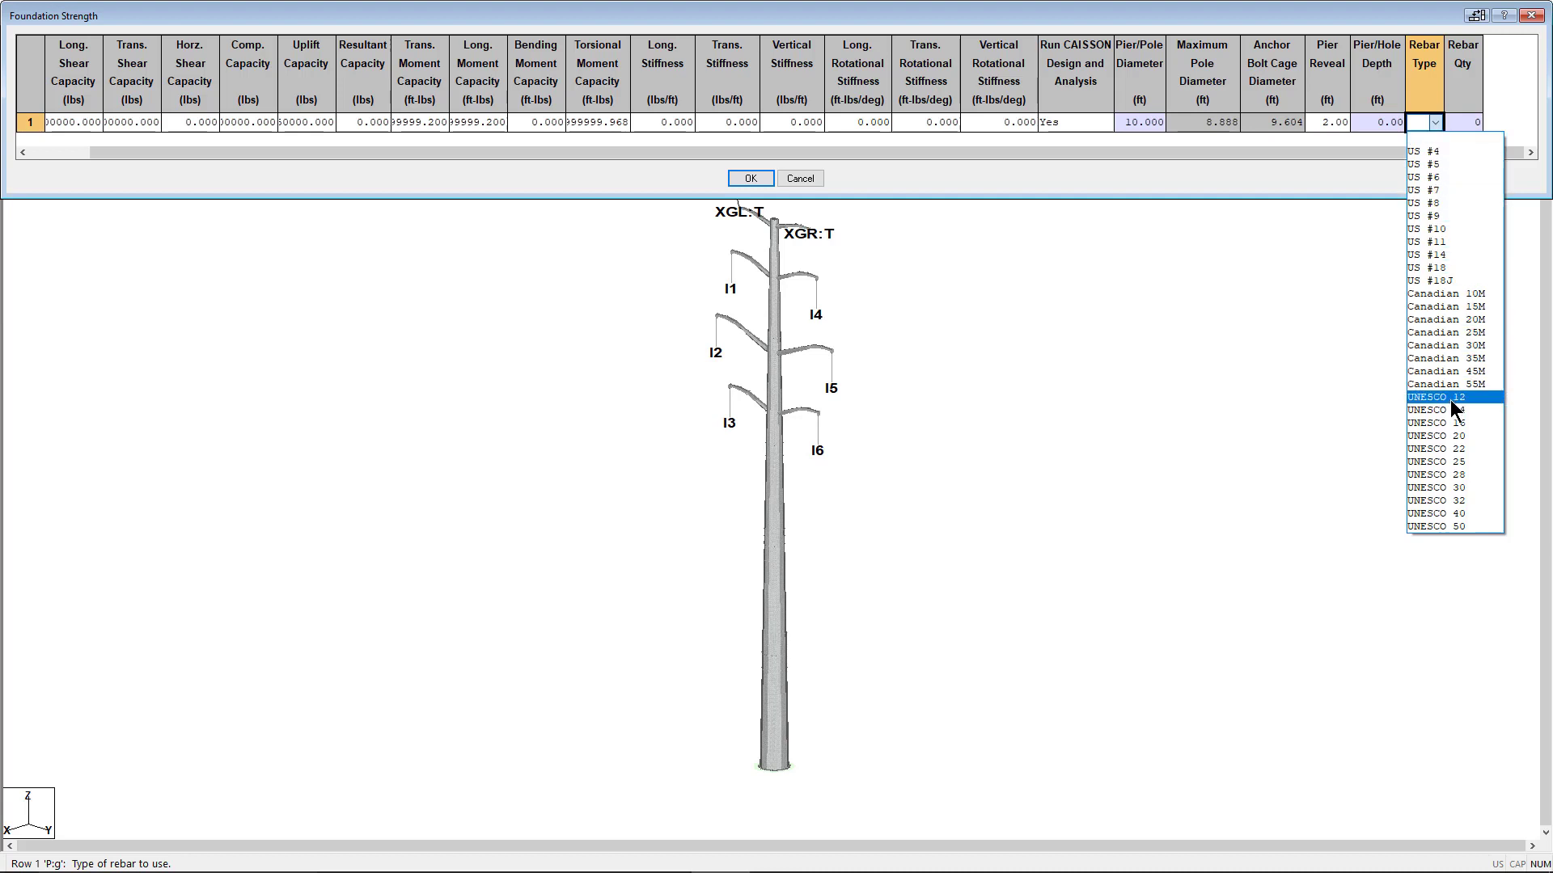
pyautogui.click(1473, 125)
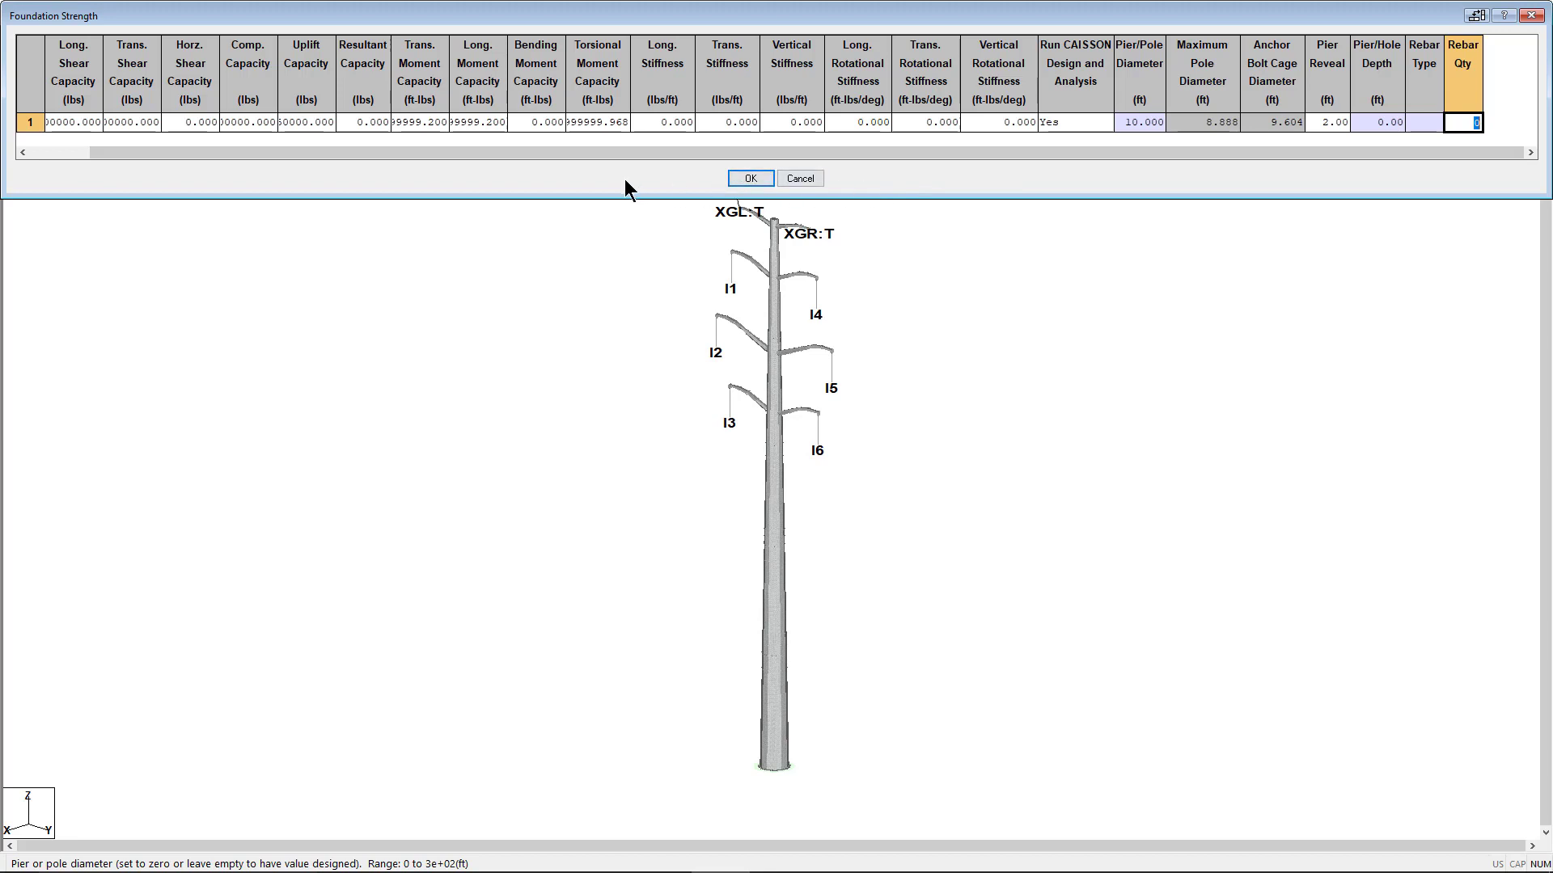
pyautogui.click(749, 180)
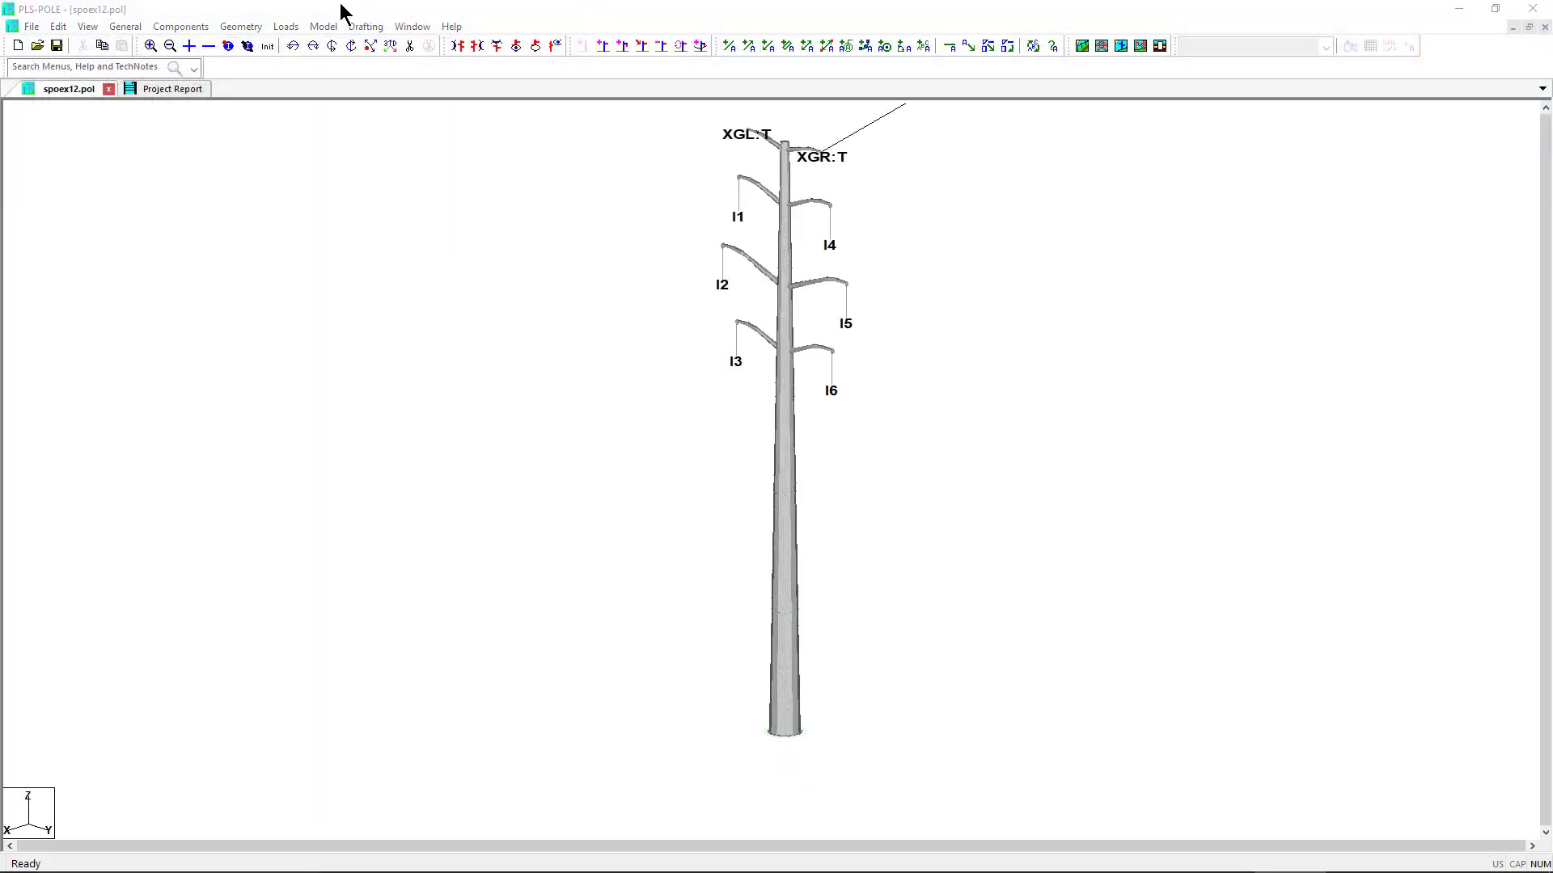
# Open the Soil and Caisson Settings dialog from Geometry > Miscellaneous
pyautogui.click(240, 30)
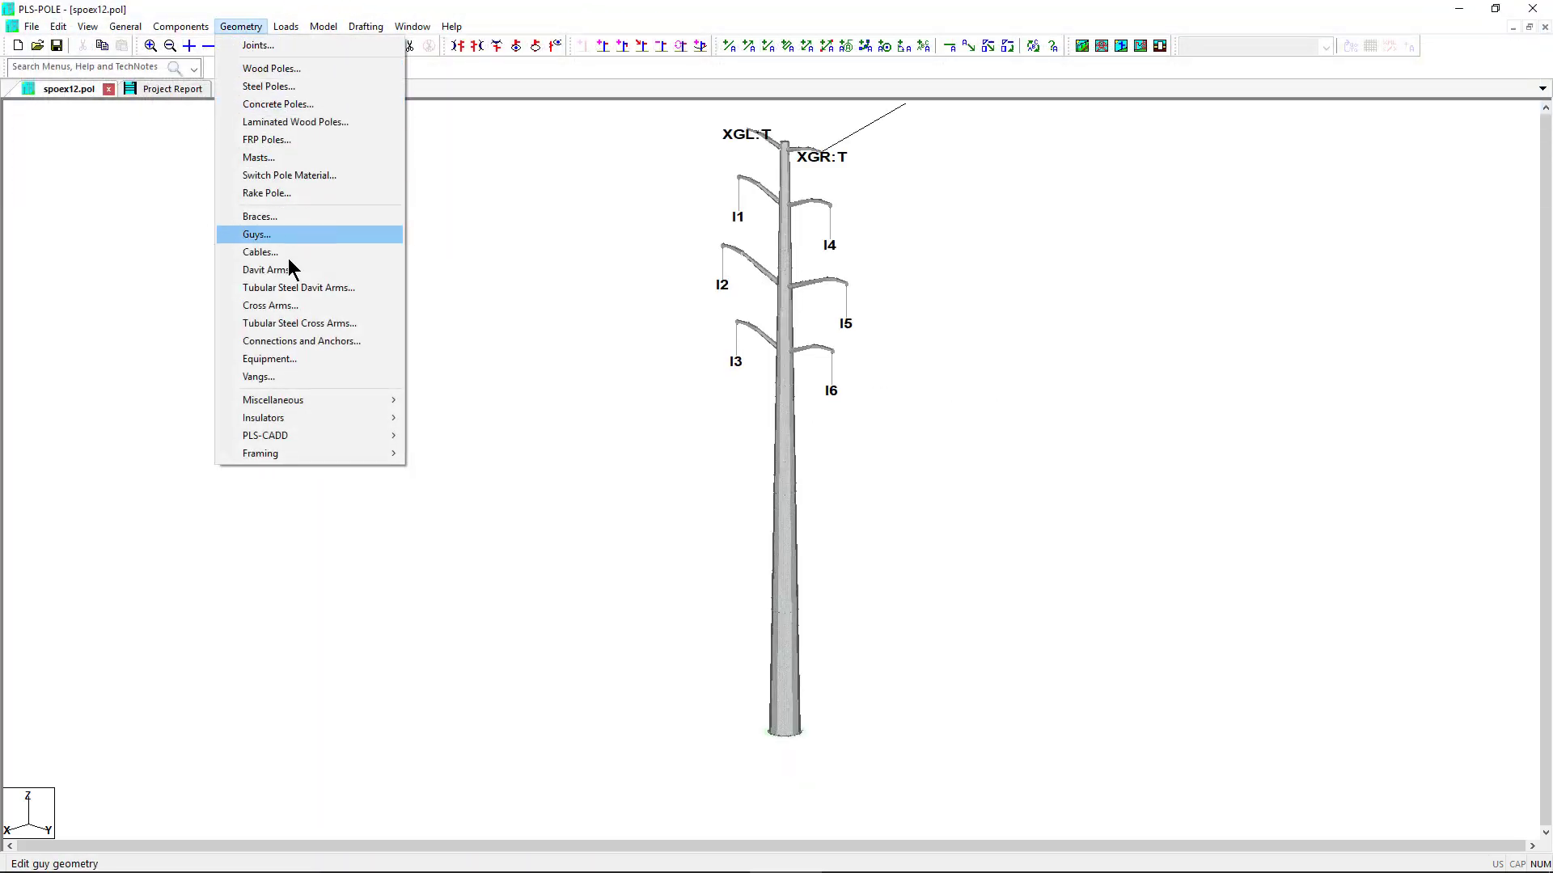
pyautogui.moveTo(327, 408)
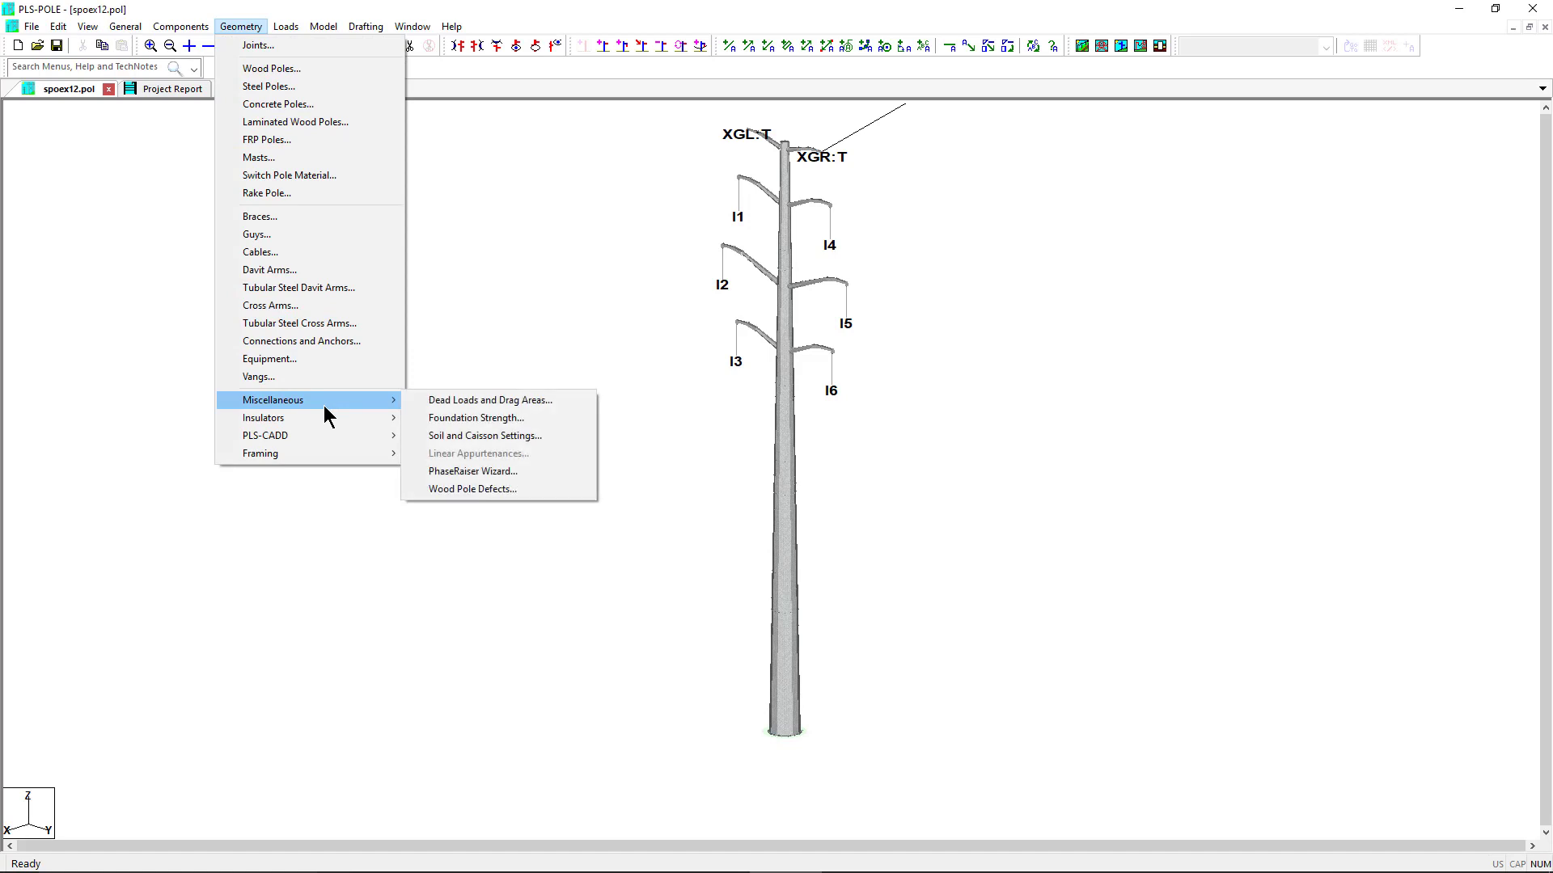
pyautogui.click(475, 437)
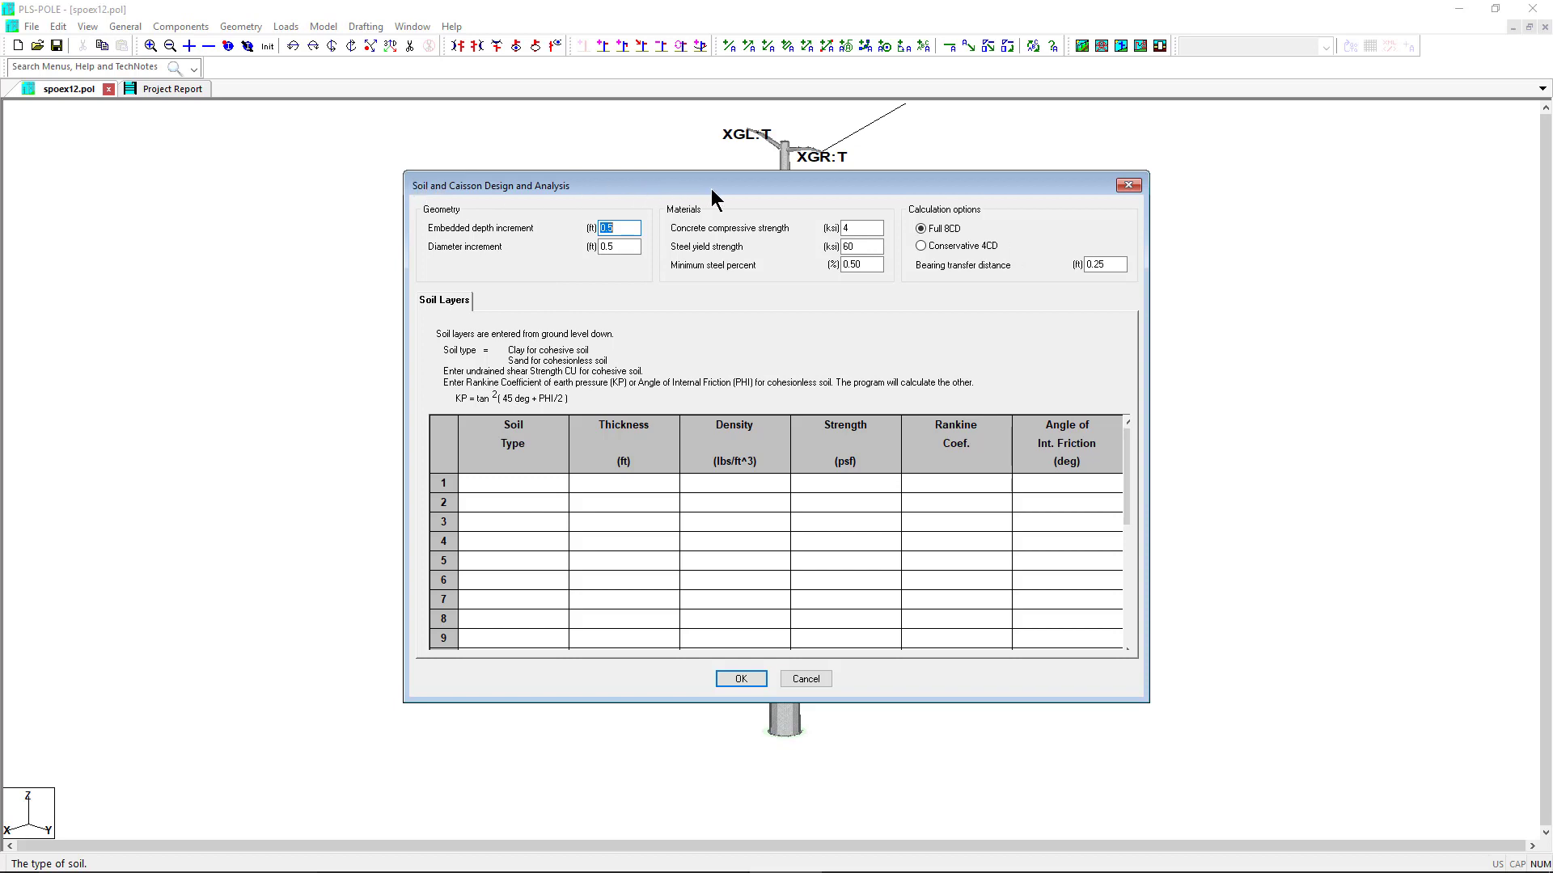
pyautogui.moveTo(711, 190); pyautogui.dragTo(1049, 250)
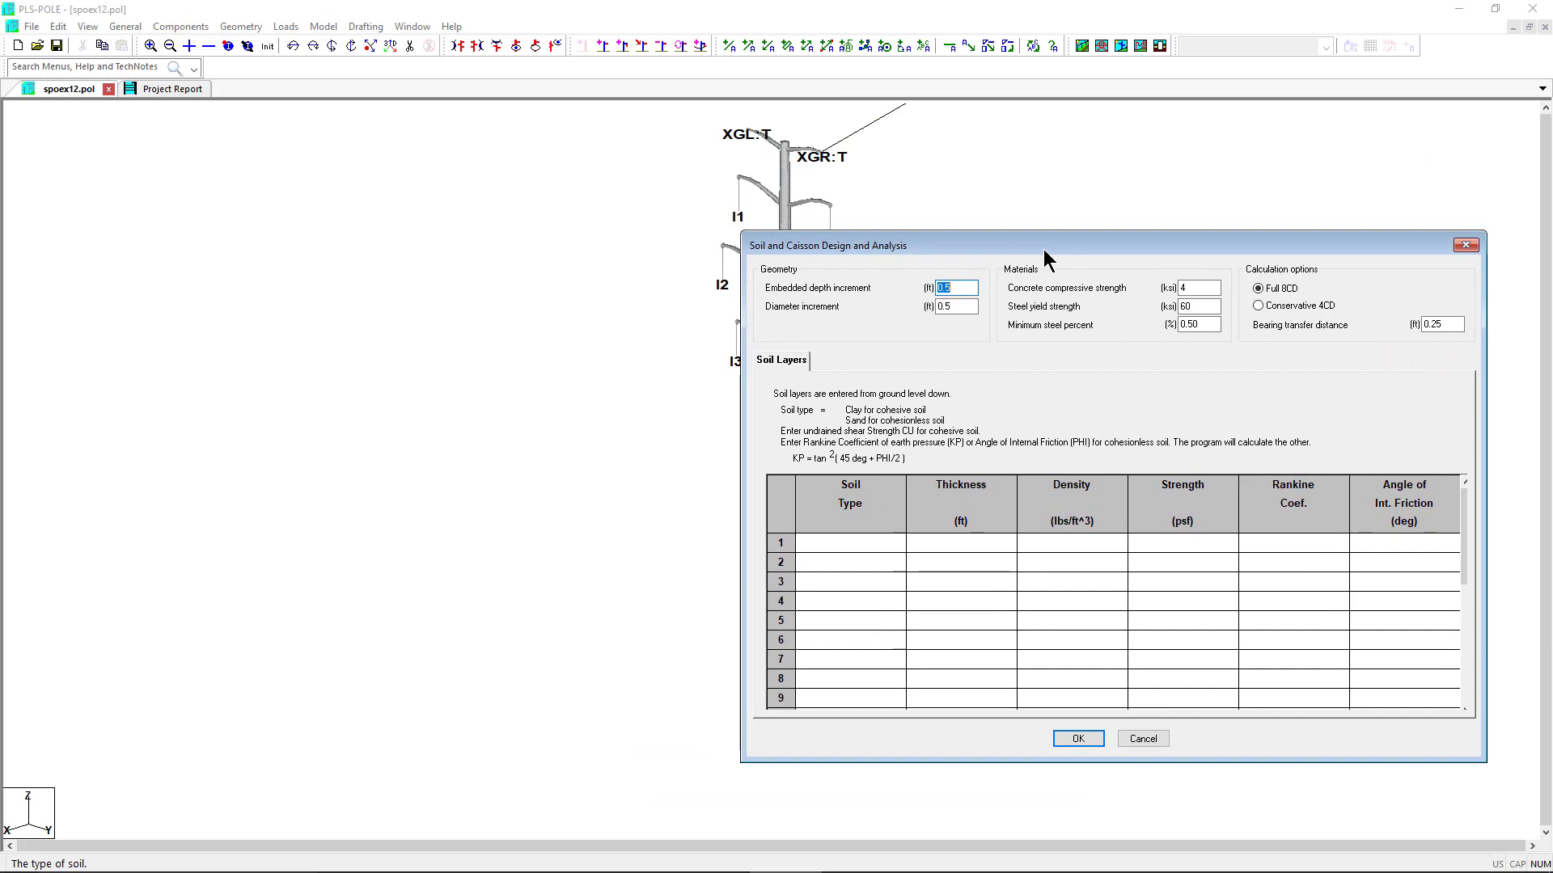
pyautogui.click(959, 306)
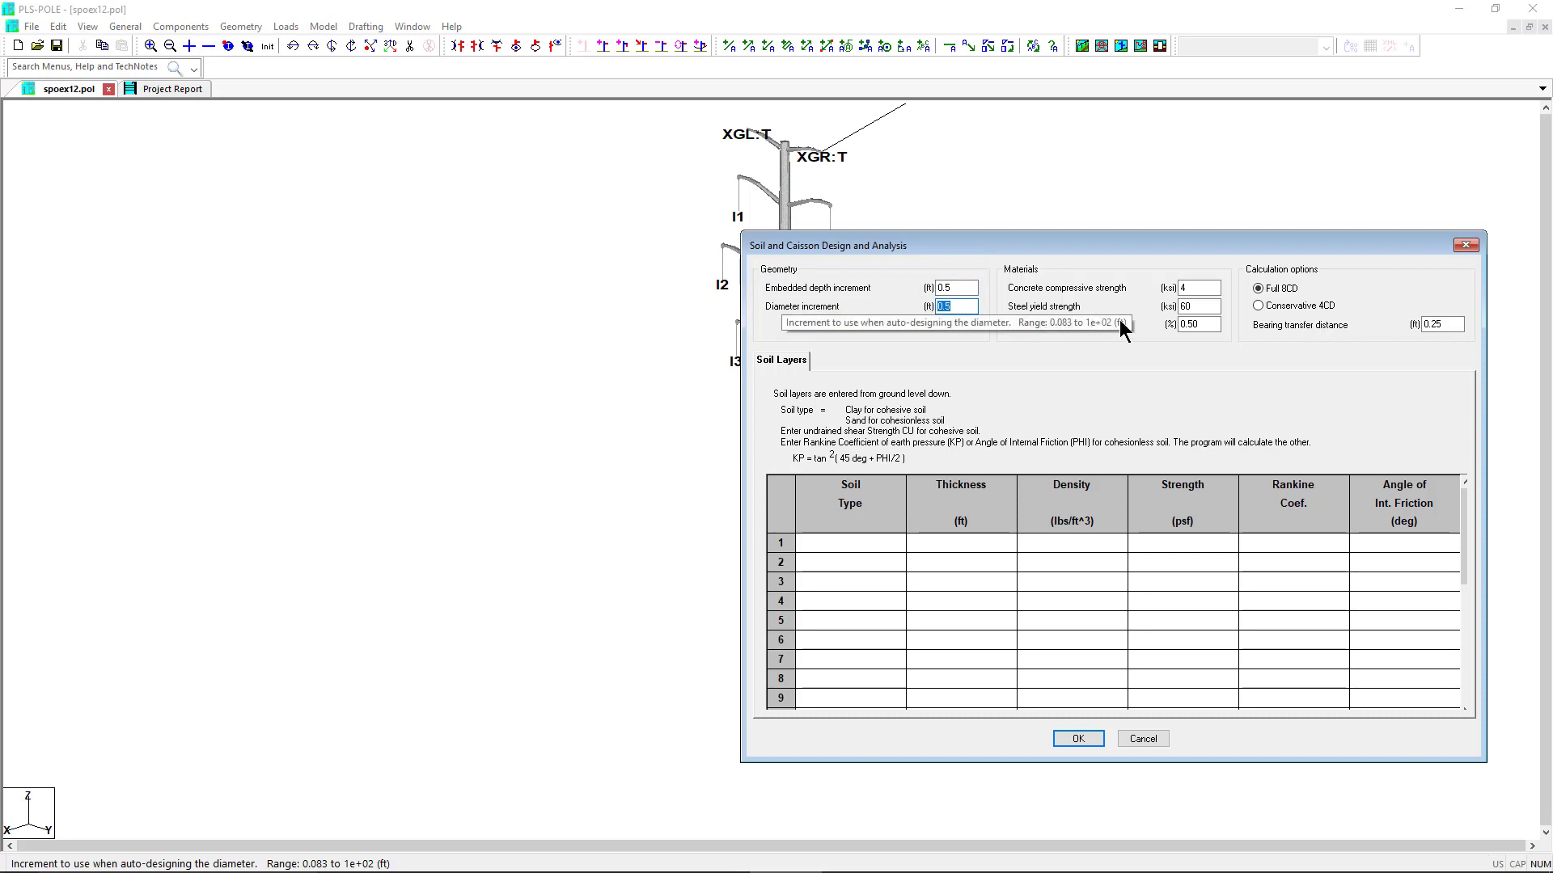
pyautogui.click(1205, 287)
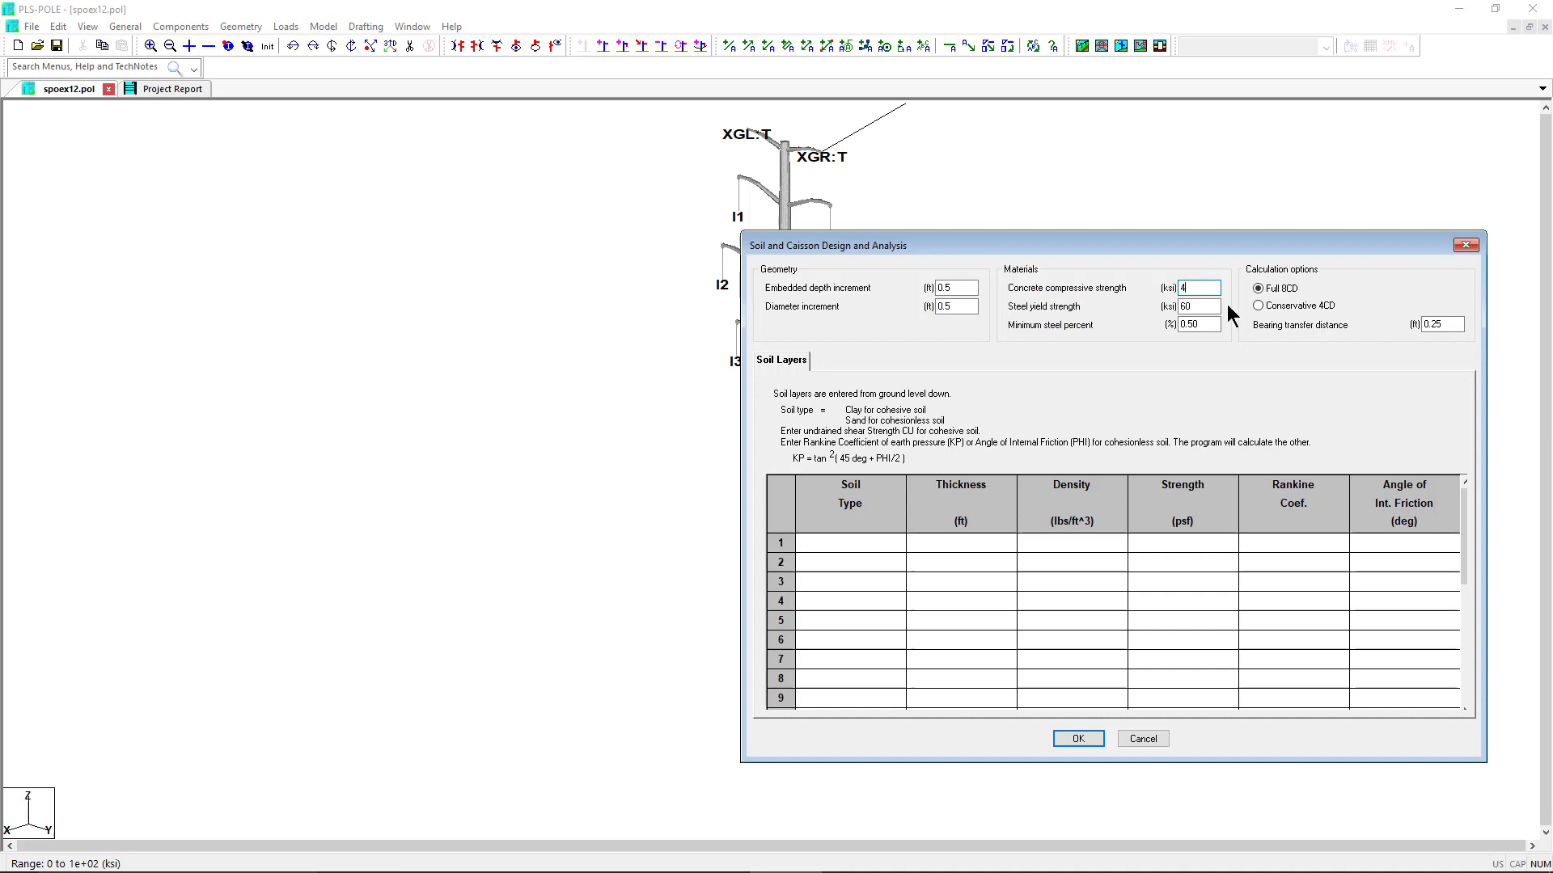
pyautogui.click(1204, 325)
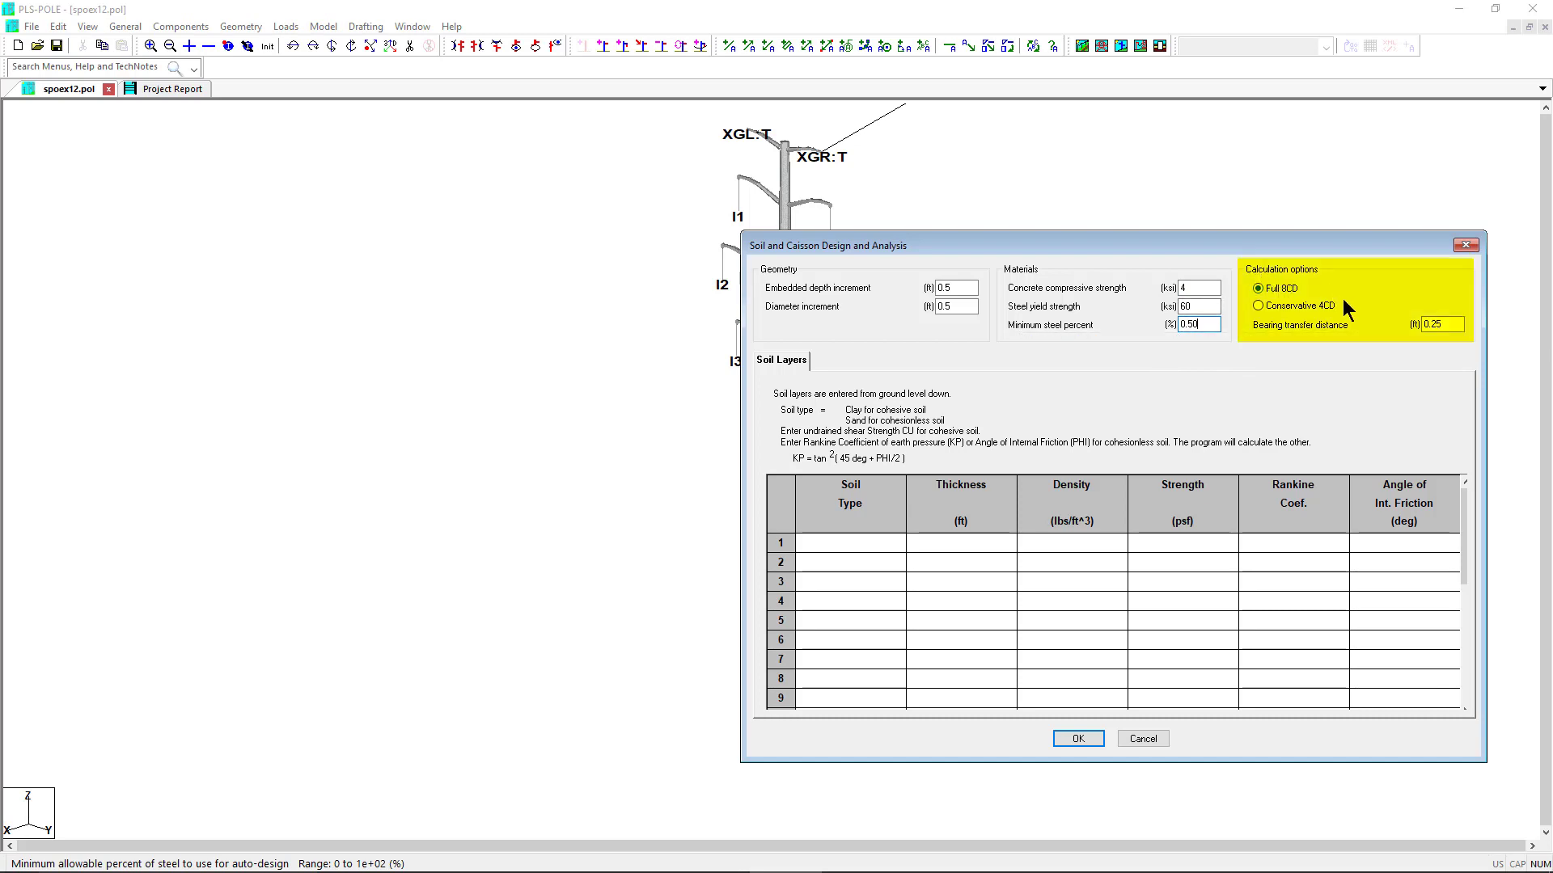
pyautogui.click(1440, 324)
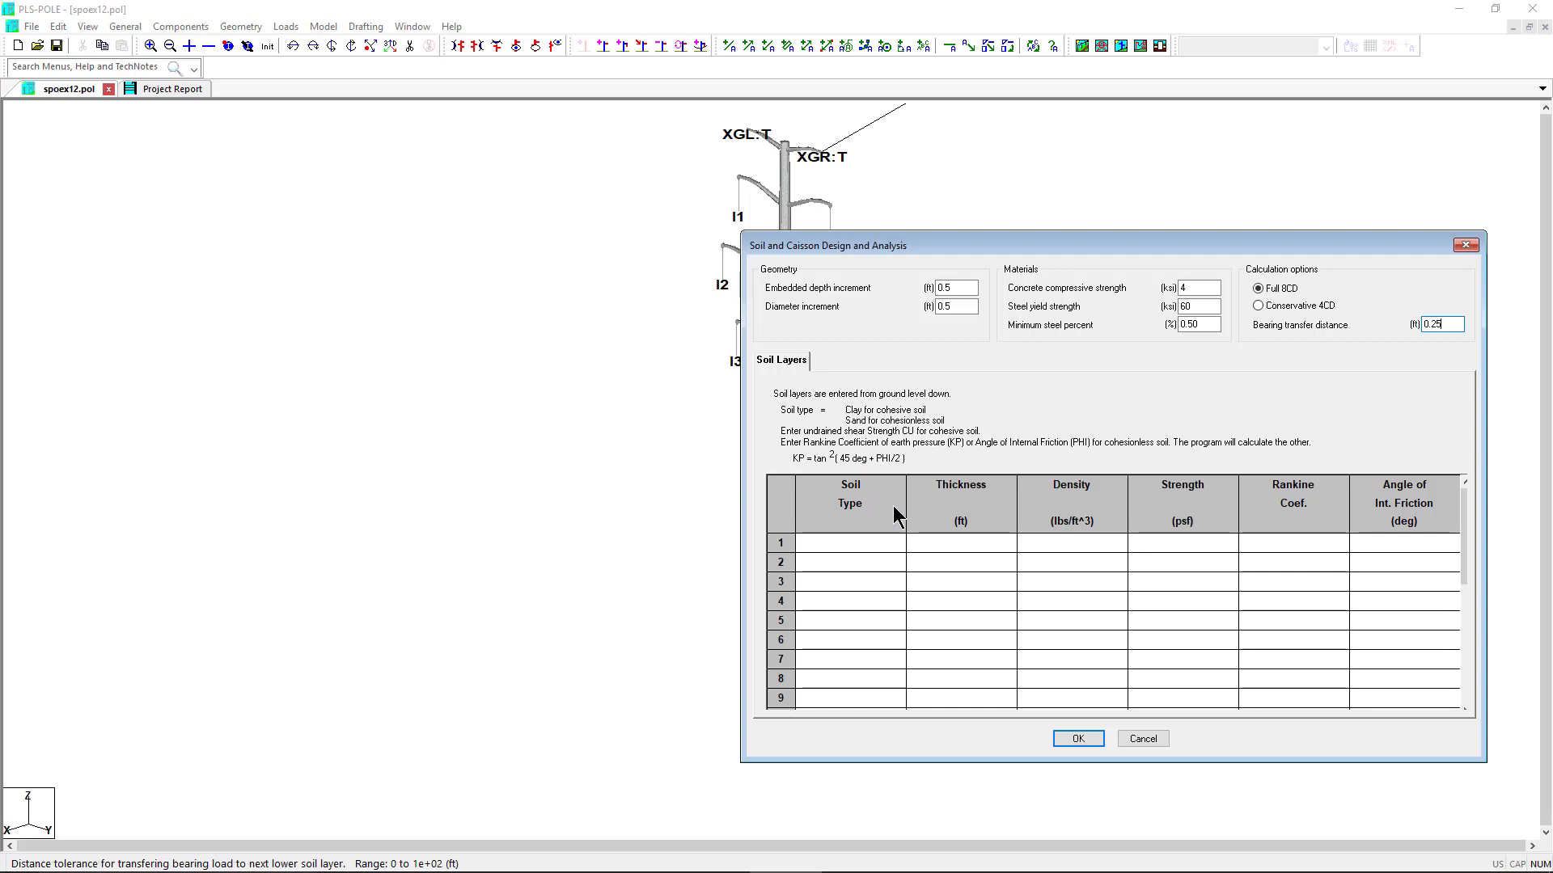
# Set the first soil layer to Clay and the second to Sand
pyautogui.click(895, 541)
pyautogui.click(895, 541)
pyautogui.click(940, 540)
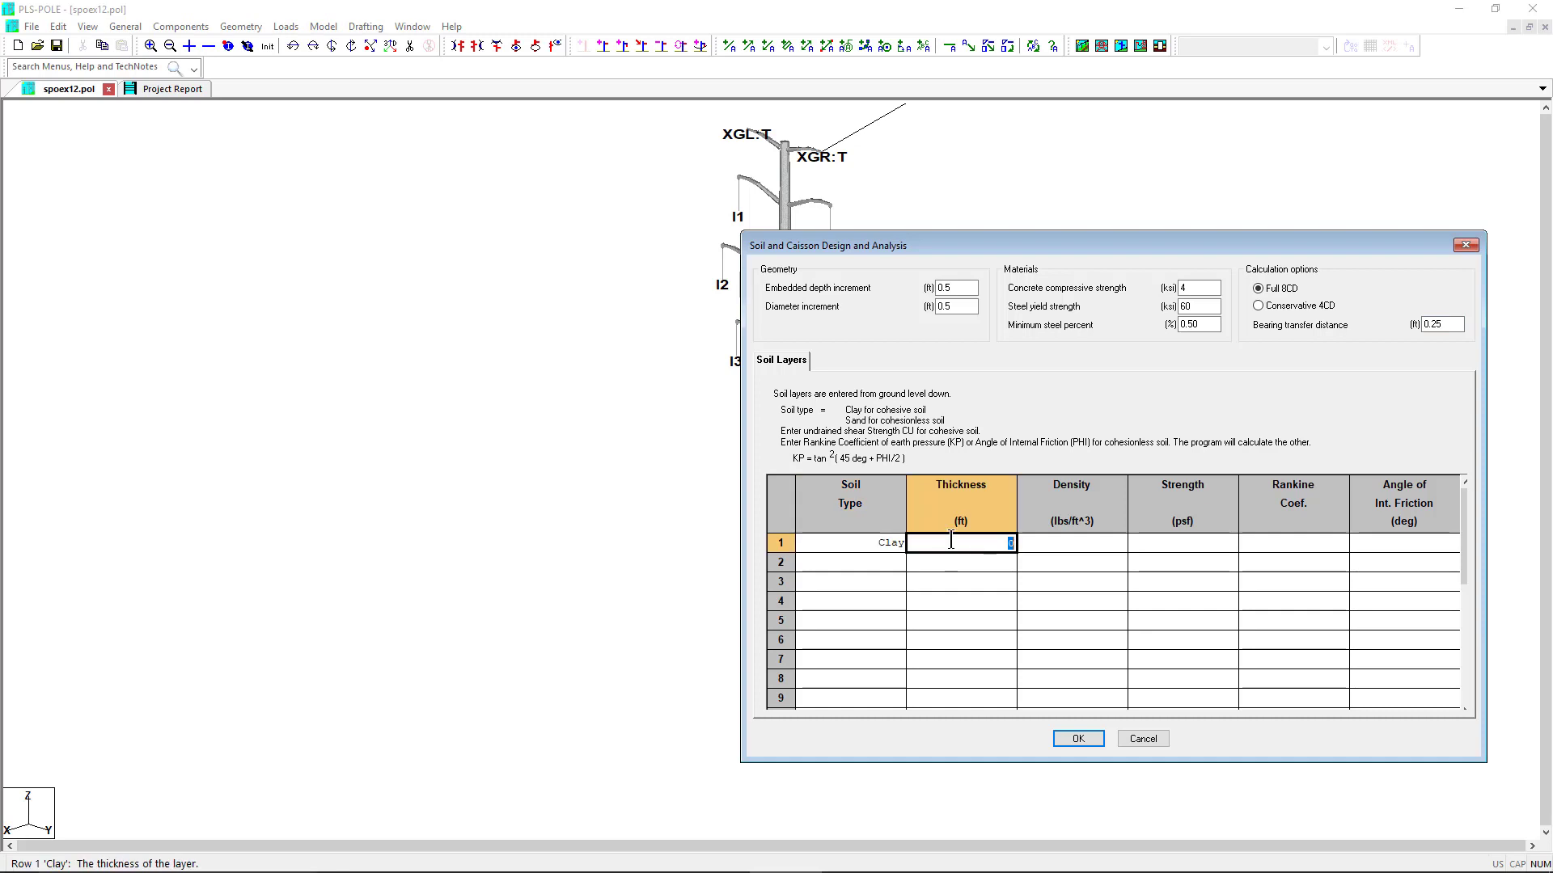
pyautogui.click(1068, 540)
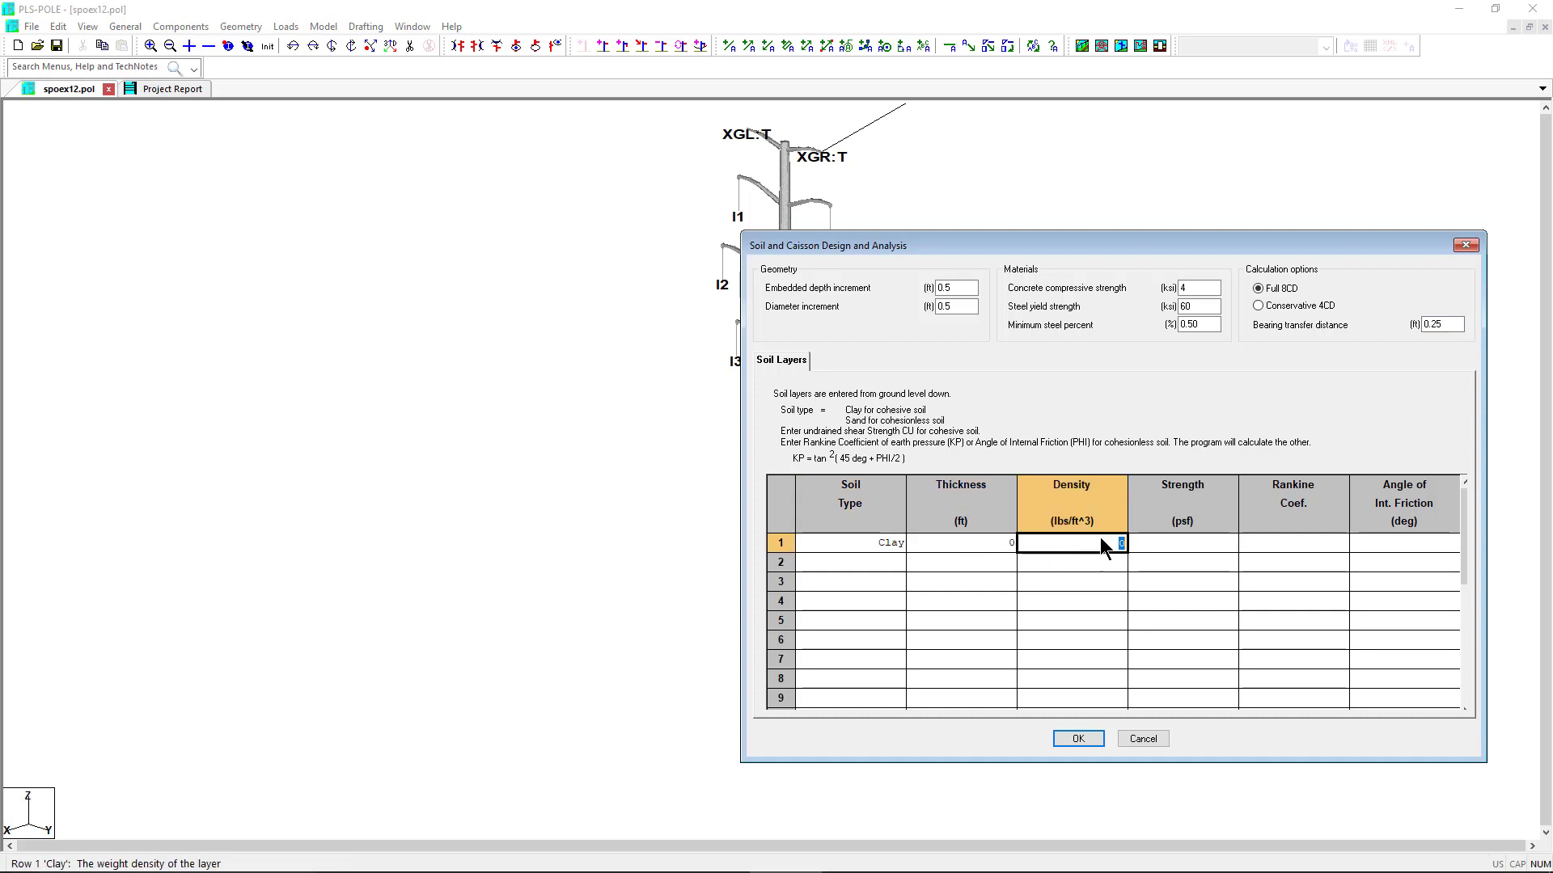
pyautogui.click(1220, 540)
pyautogui.click(1262, 540)
pyautogui.click(1409, 550)
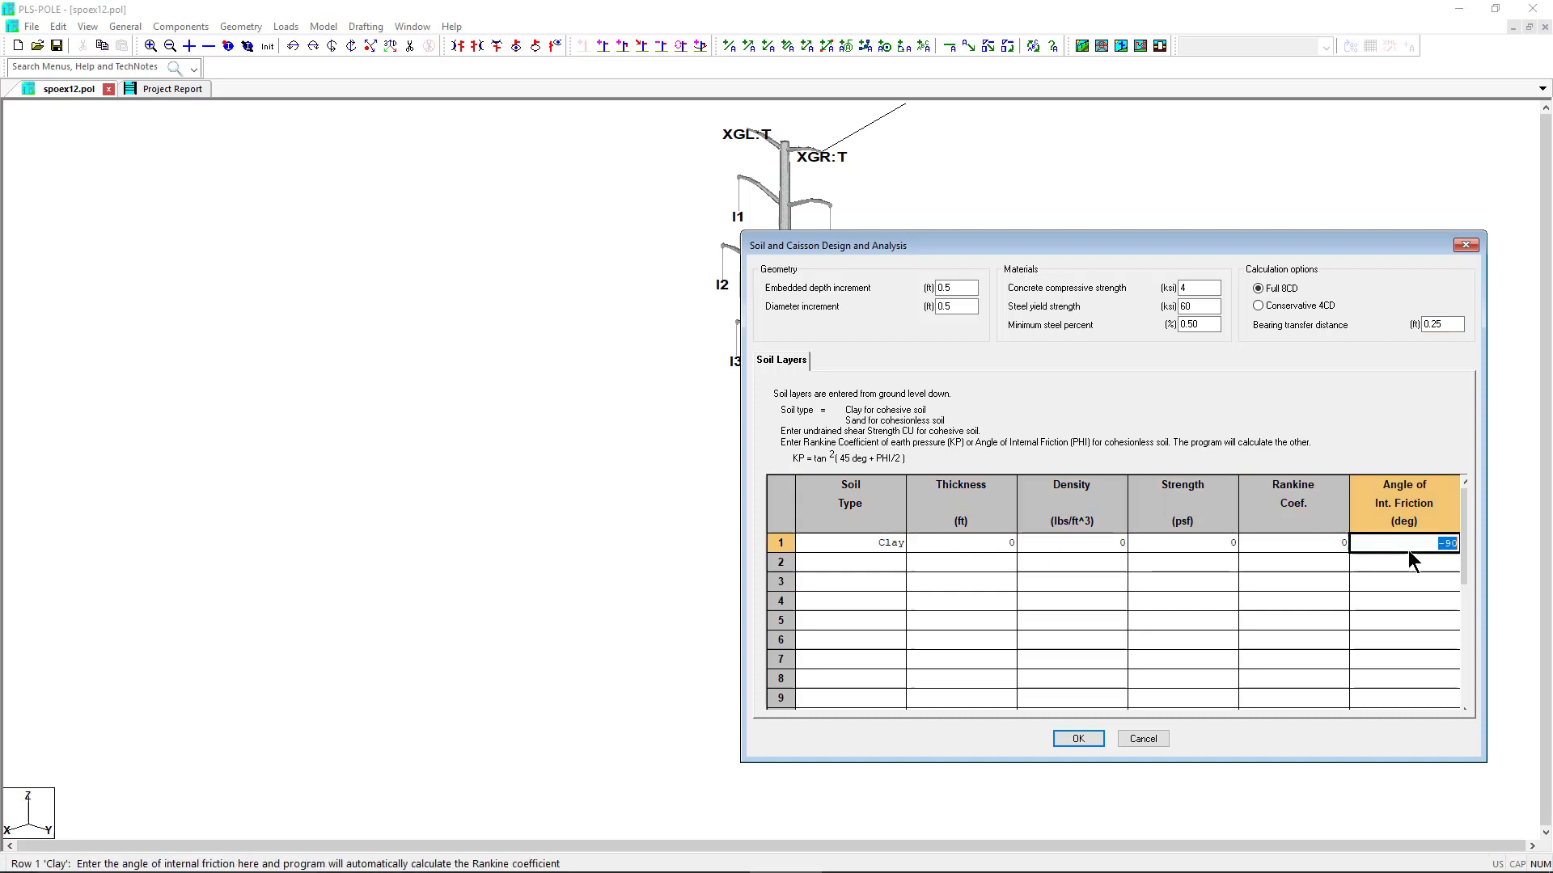
pyautogui.click(894, 559)
pyautogui.click(898, 561)
pyautogui.click(885, 590)
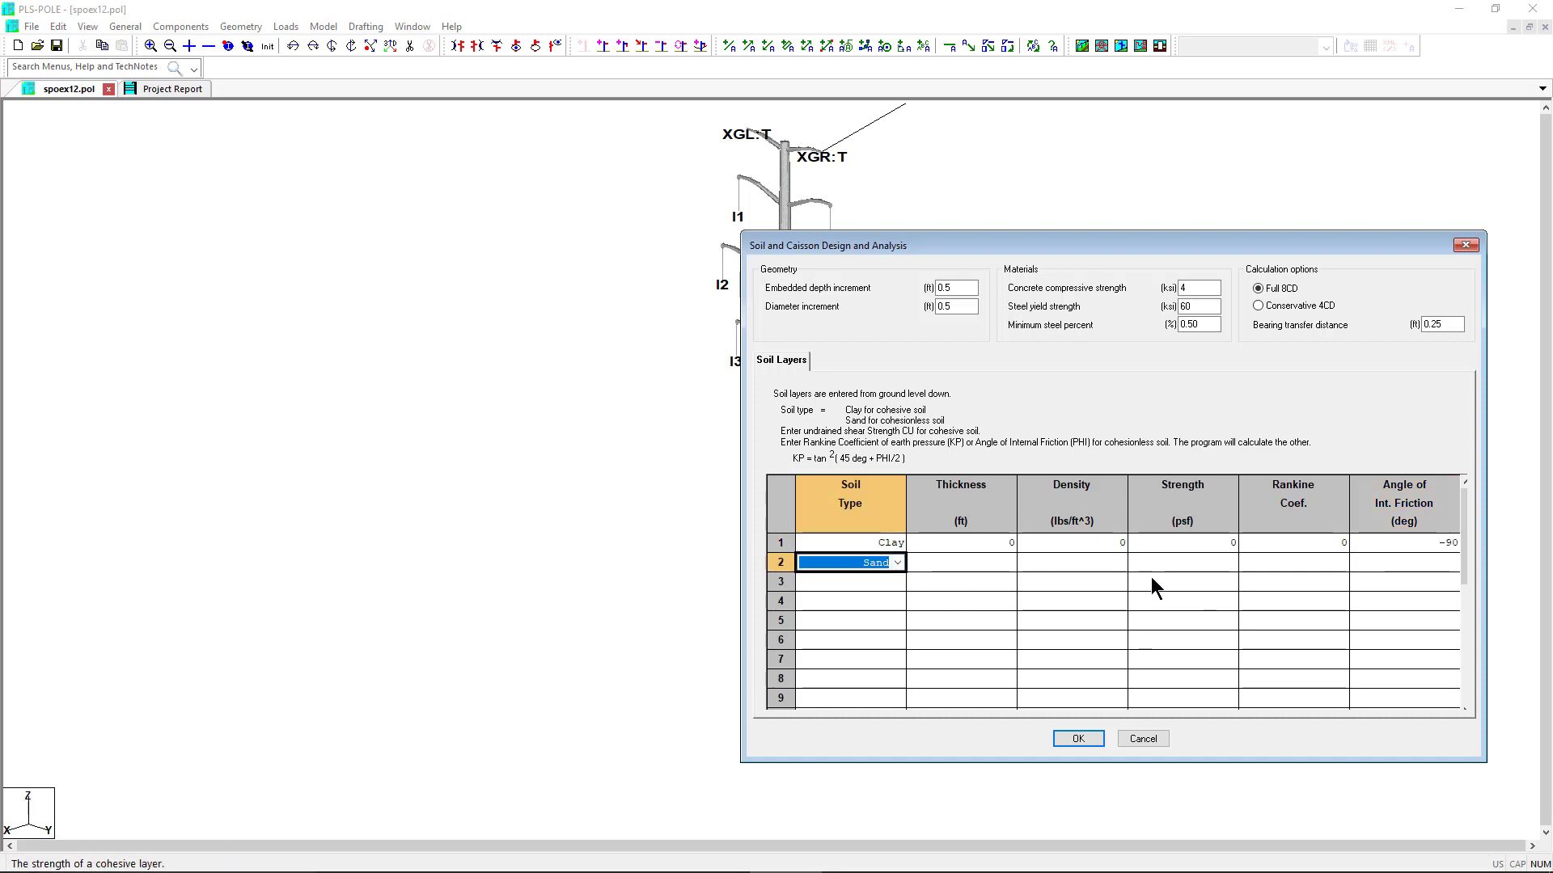
# Give the Clay layer 1000 psf strength and zero friction angle, and the Sand 25°
pyautogui.click(1196, 544)
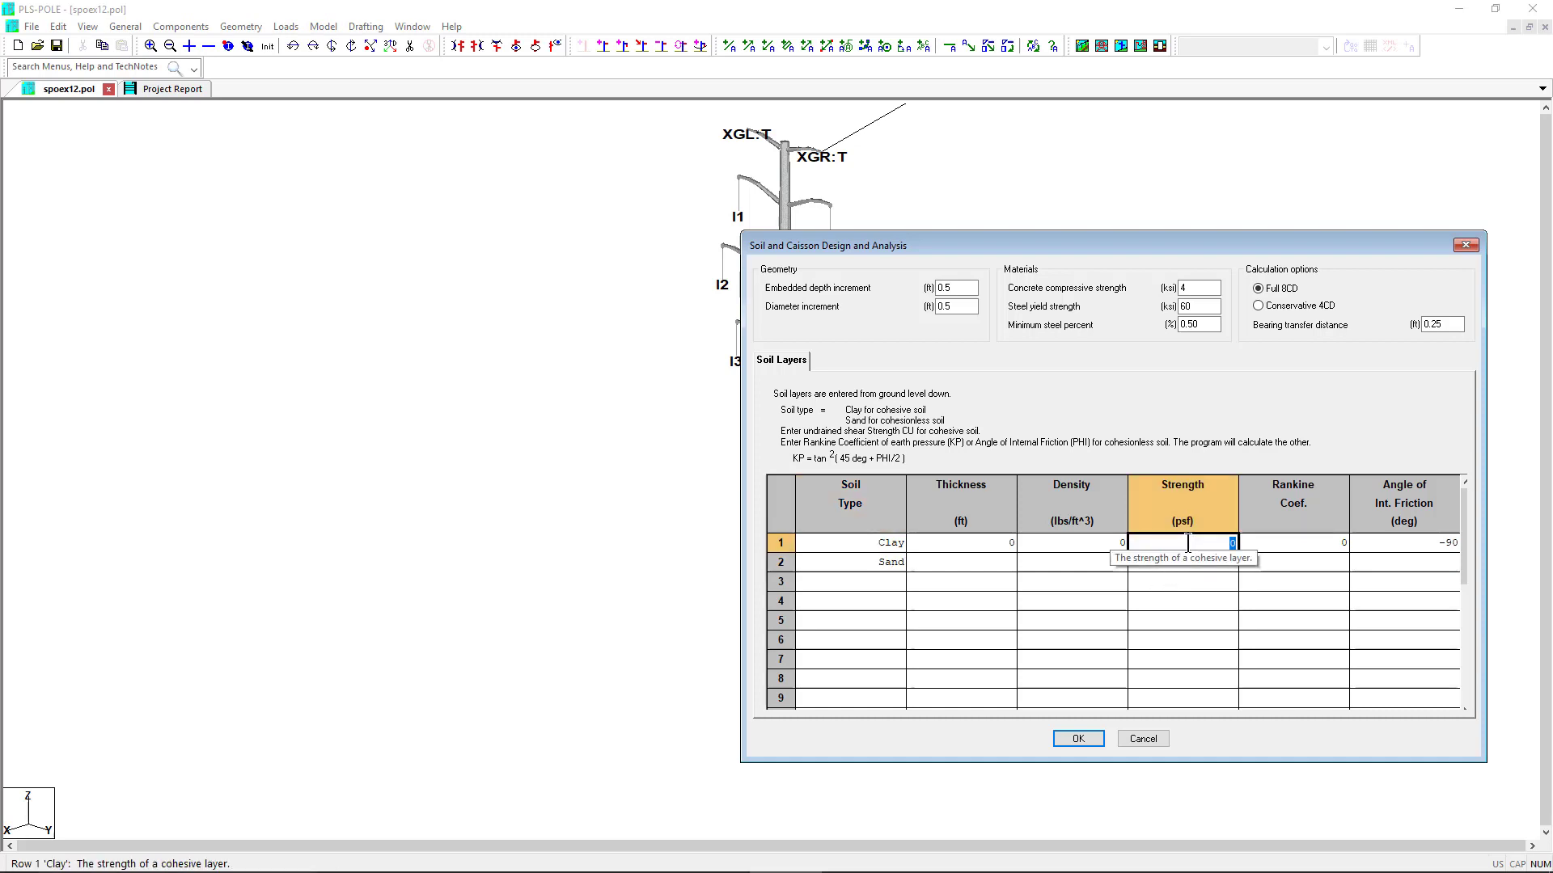
pyautogui.write('100')
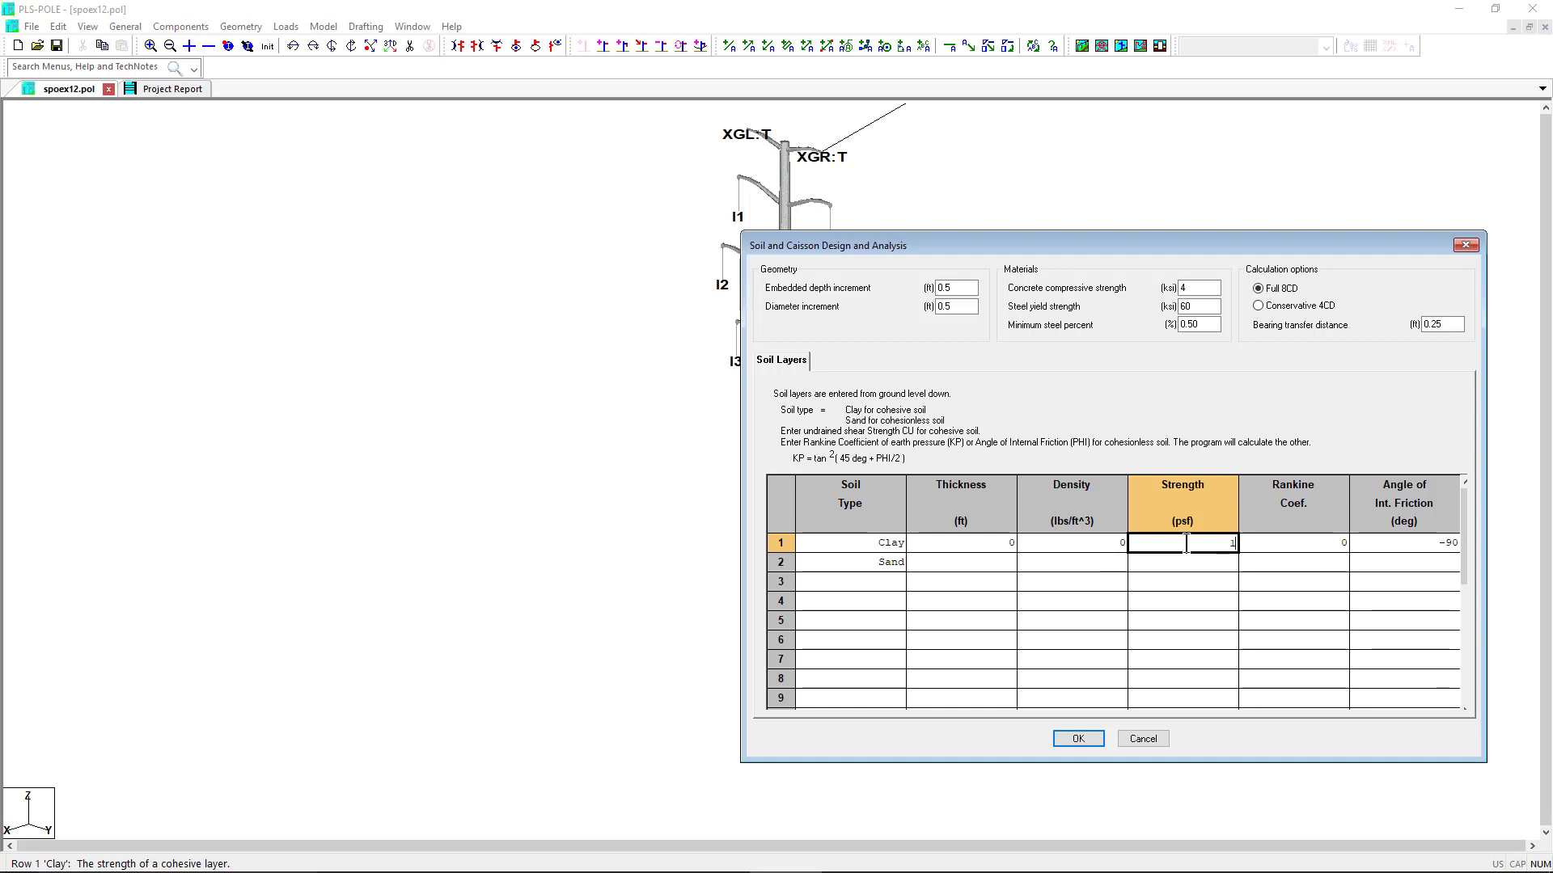
pyautogui.press('Return')
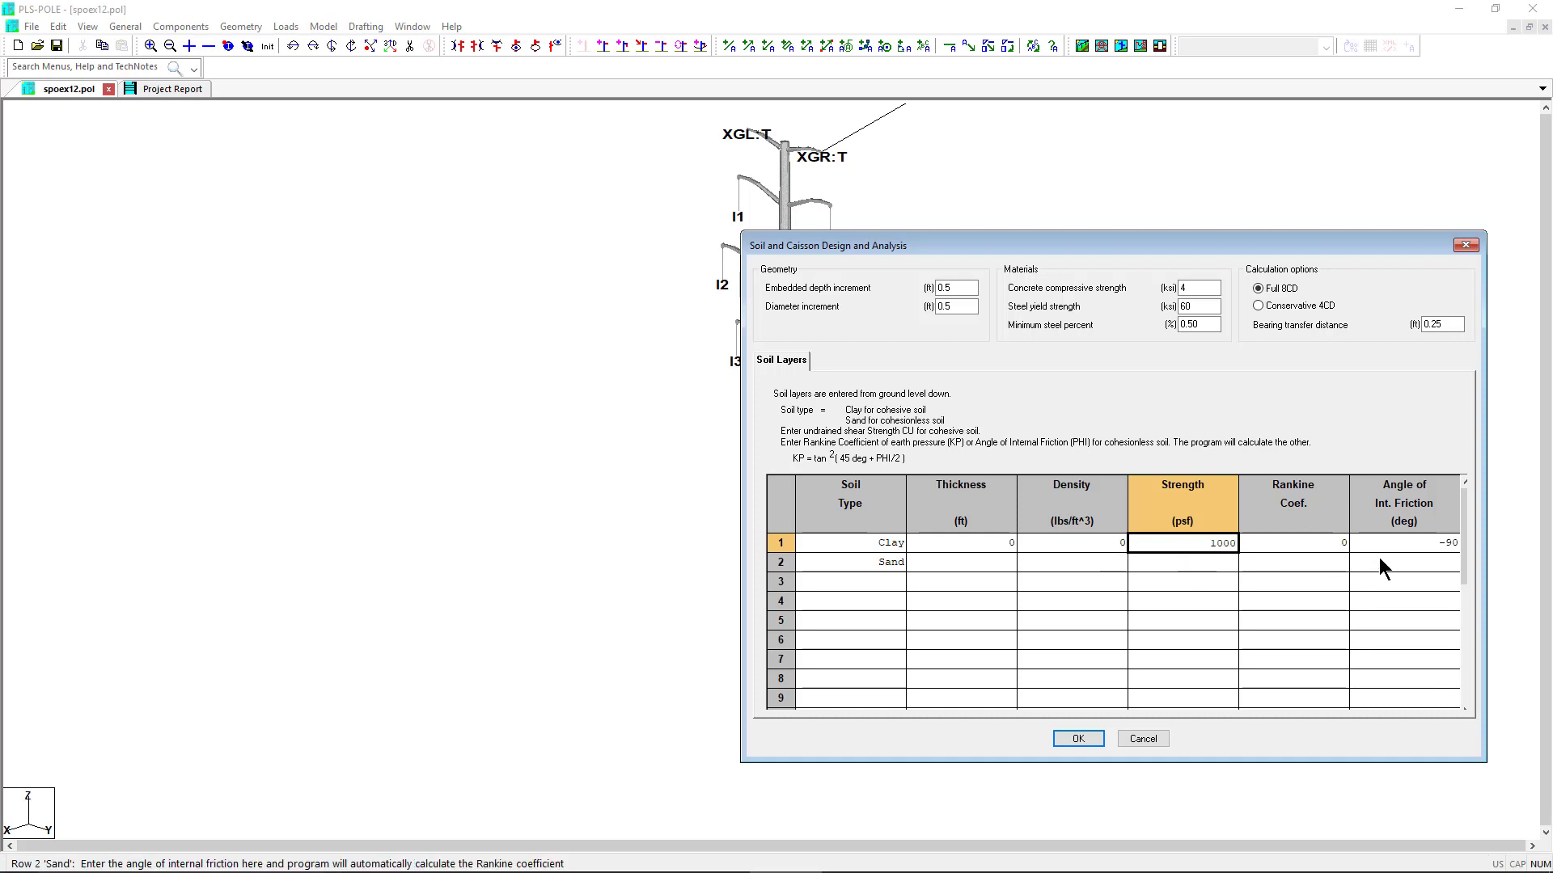
pyautogui.click(1408, 541)
pyautogui.press('BackSpace')
pyautogui.press('Return')
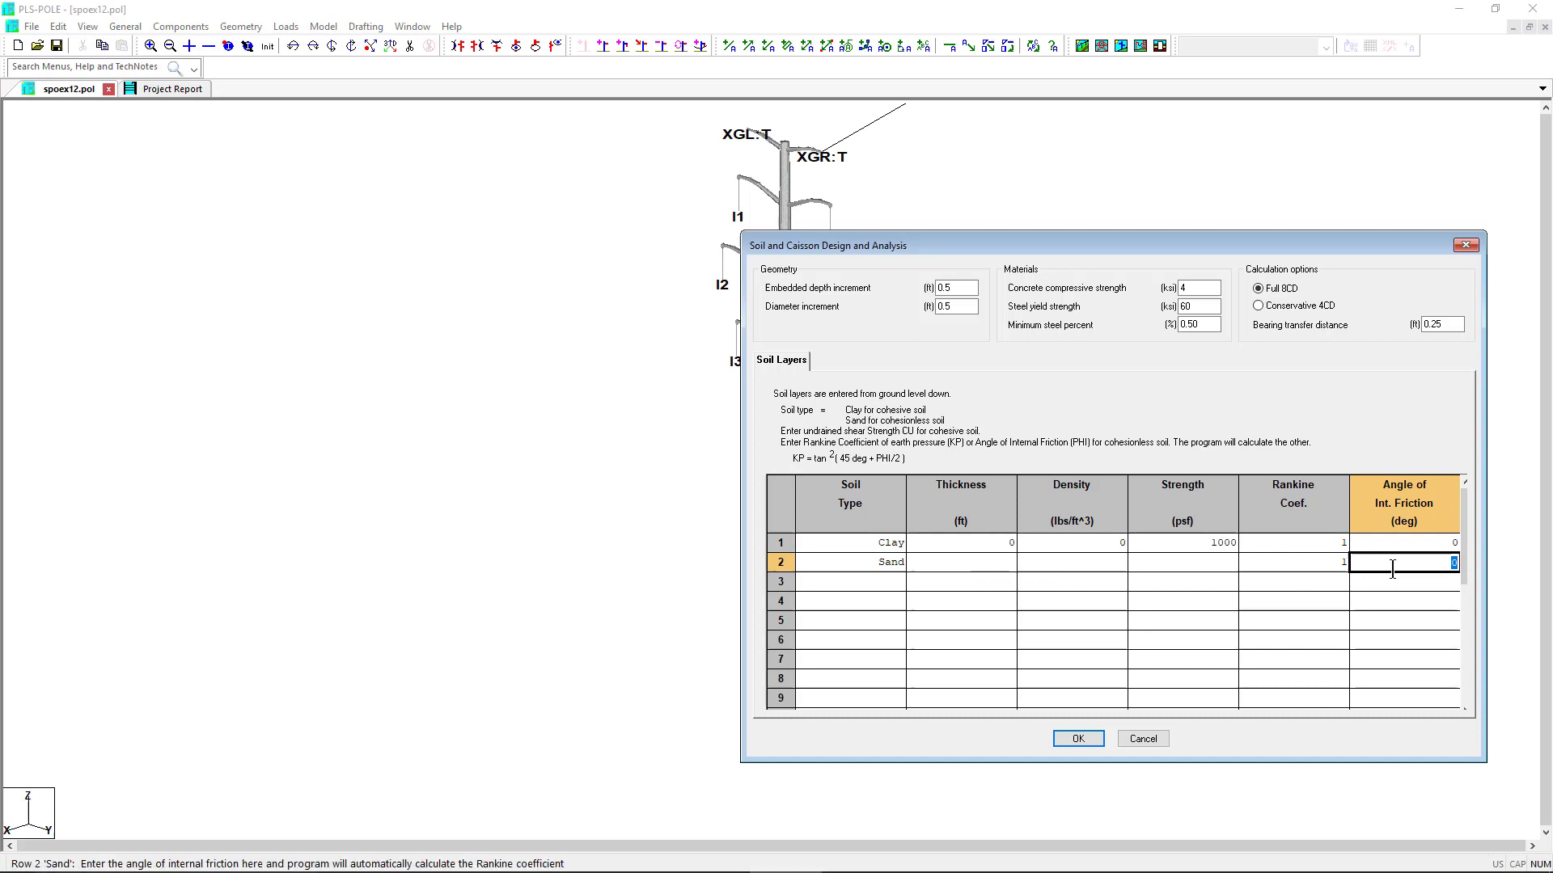
pyautogui.write('25')
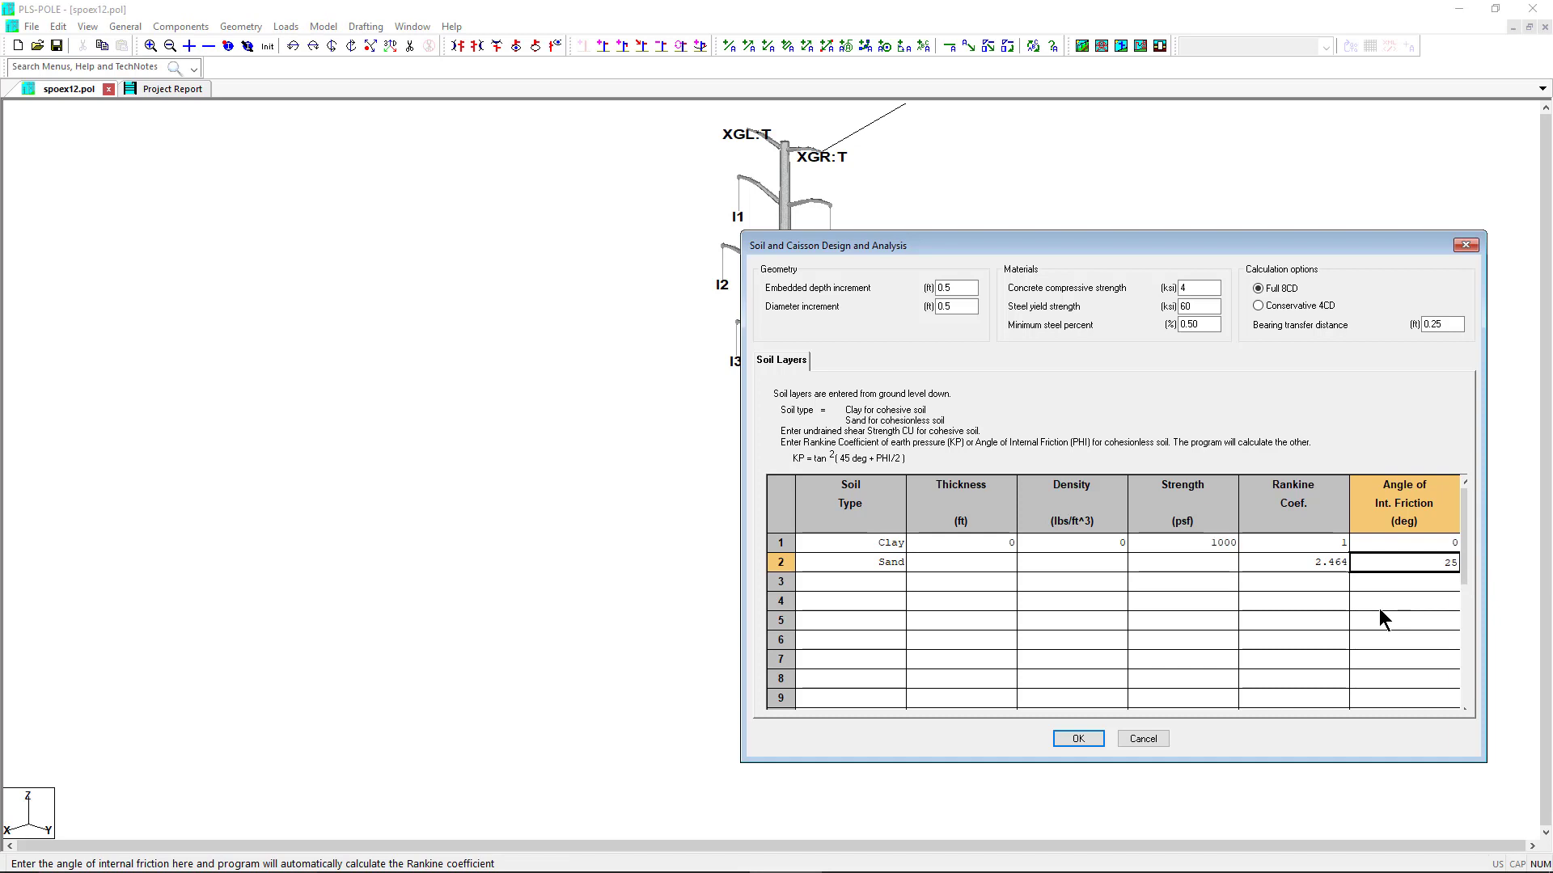
pyautogui.click(1379, 608)
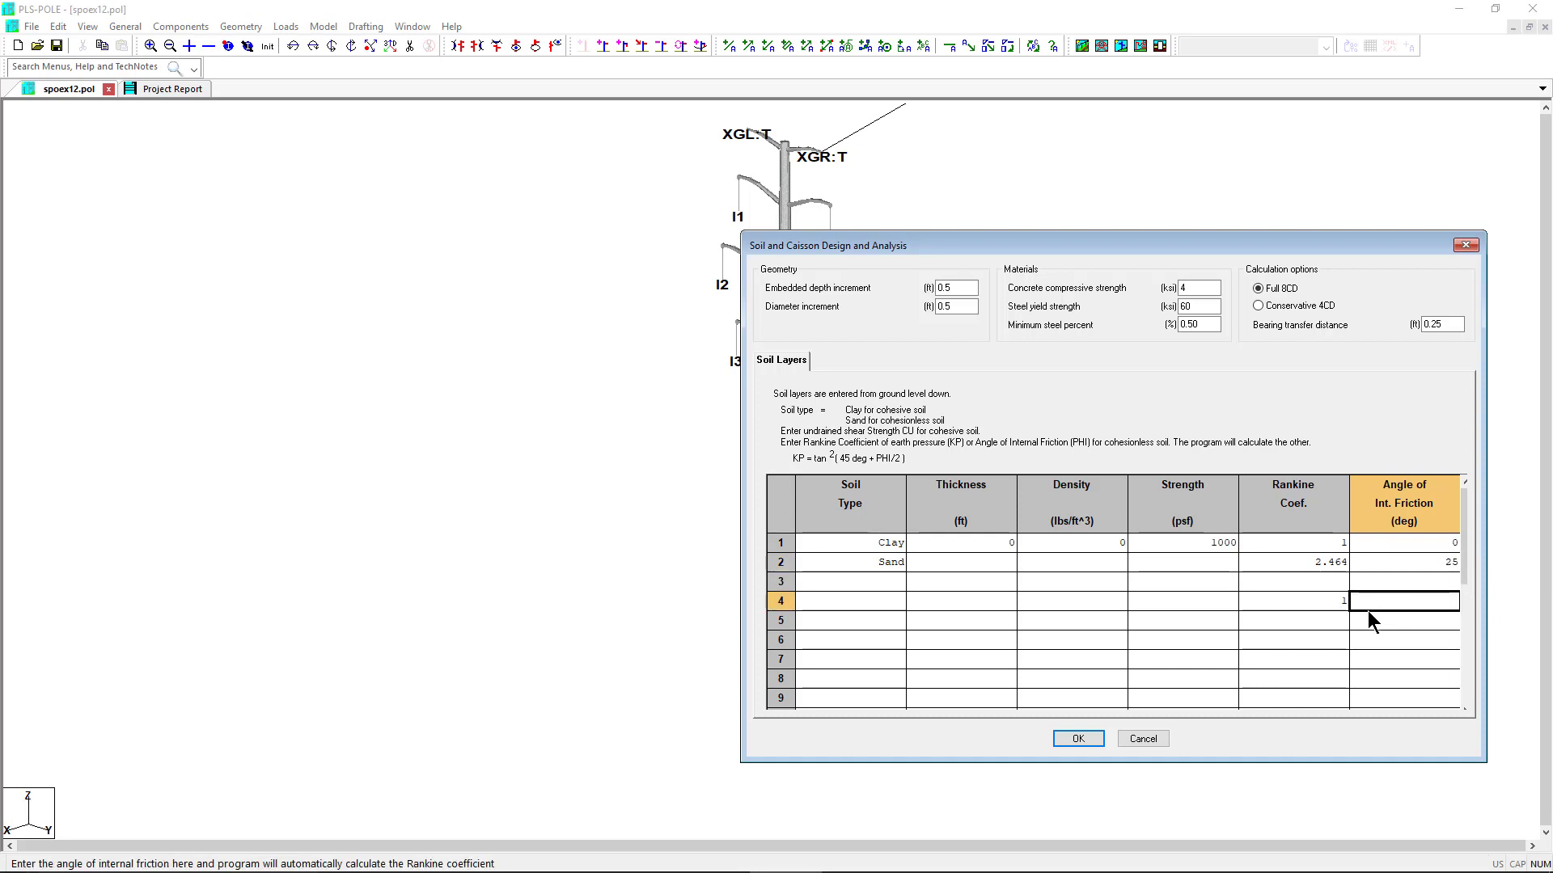
# Make the third layer Clay and the fourth Sand, then edit the fourth layer's friction angle
pyautogui.click(894, 580)
pyautogui.click(896, 581)
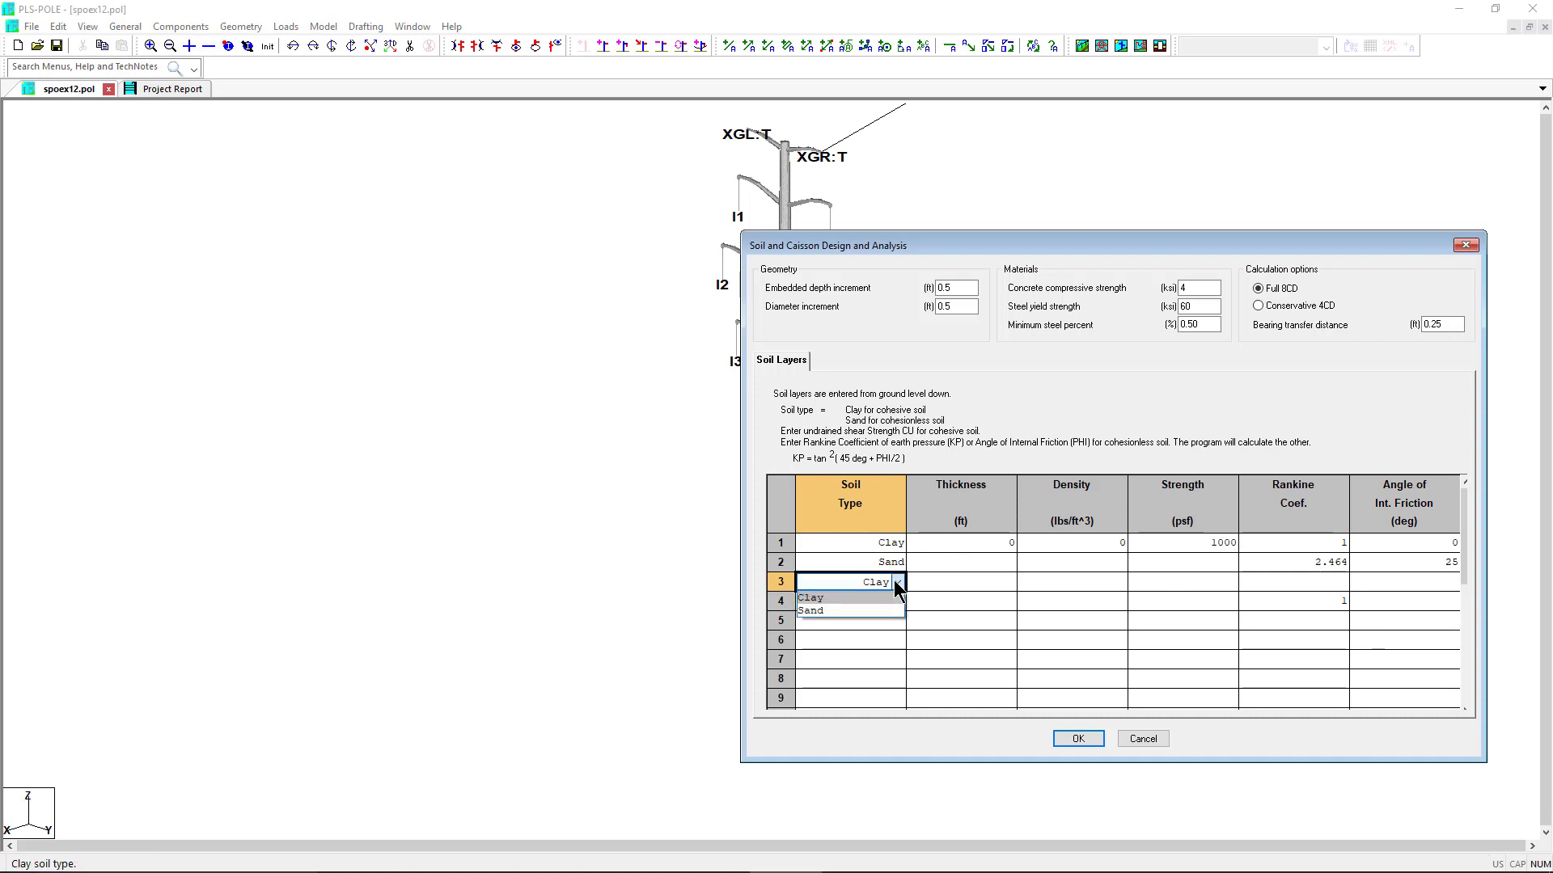
pyautogui.click(890, 598)
pyautogui.click(891, 600)
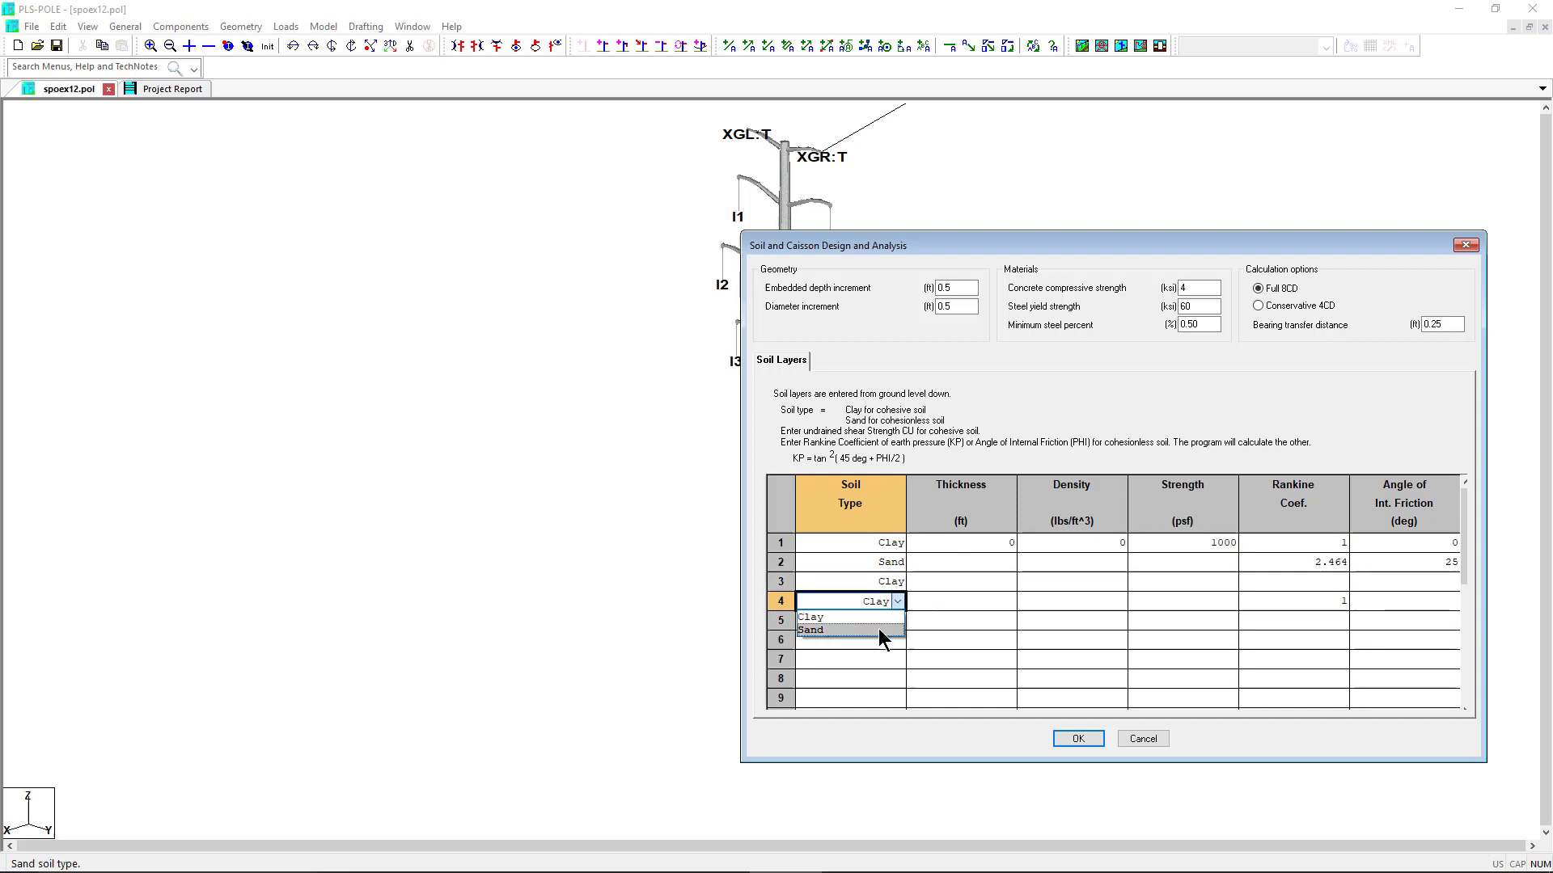
pyautogui.click(879, 628)
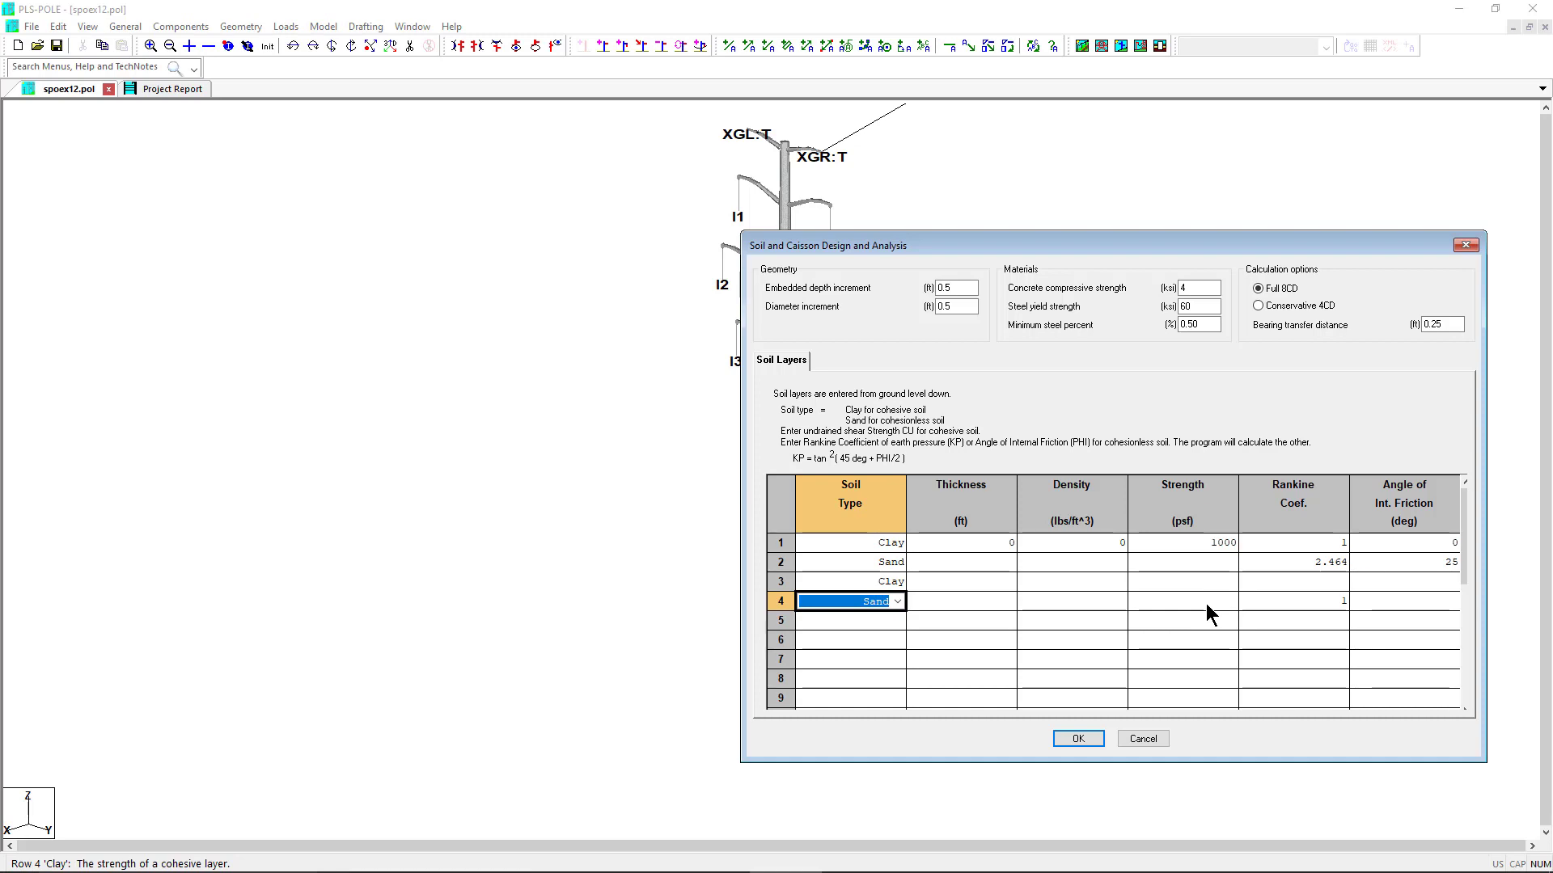
pyautogui.click(1377, 605)
pyautogui.write('-')
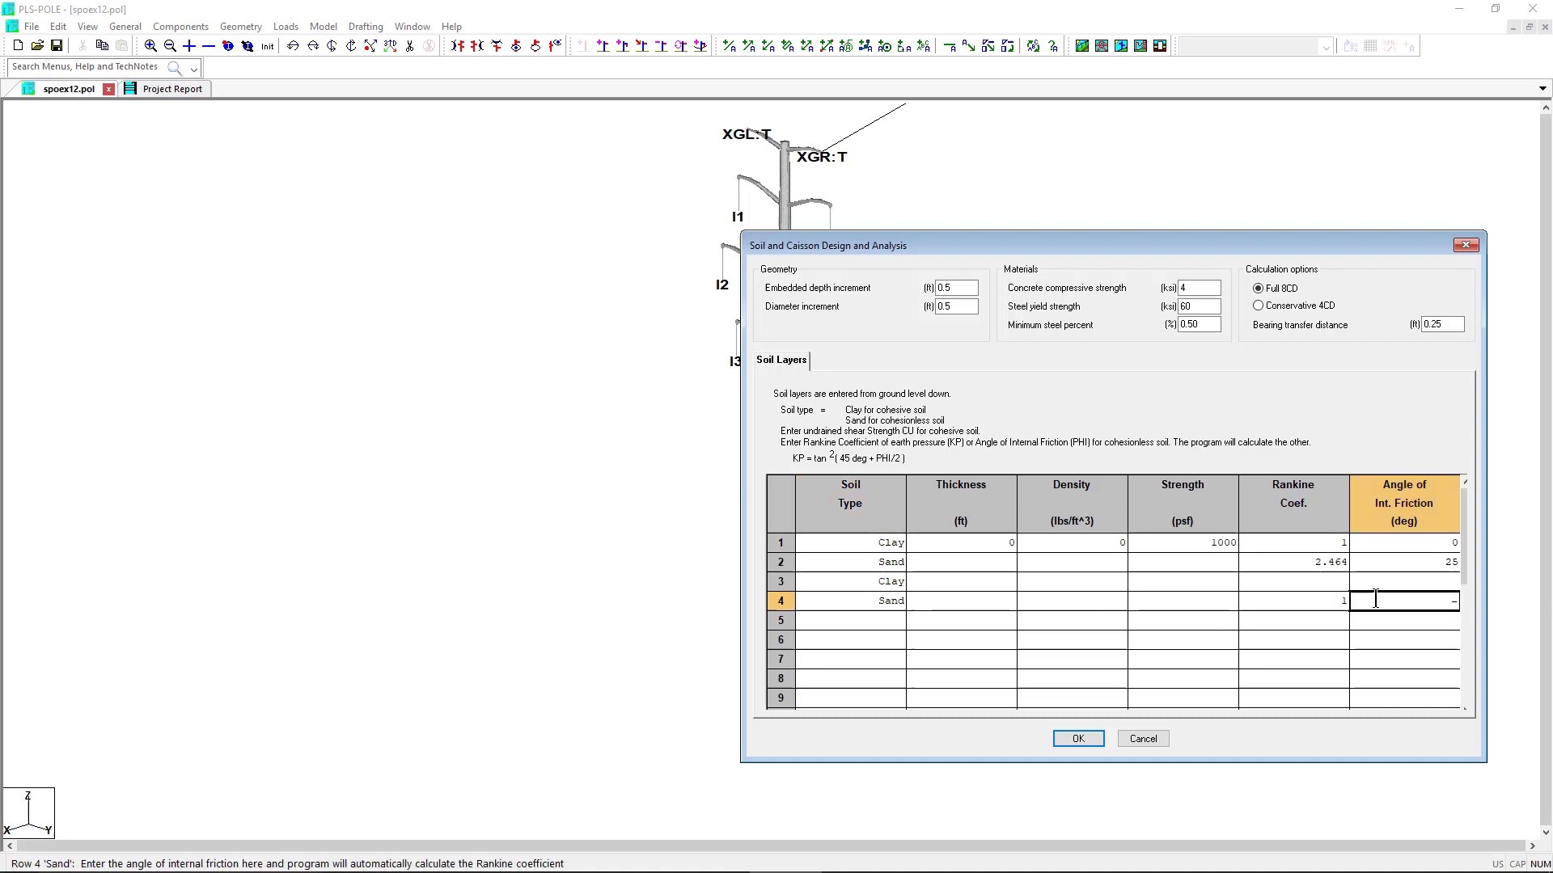
pyautogui.write('90')
pyautogui.click(1205, 580)
pyautogui.click(1202, 635)
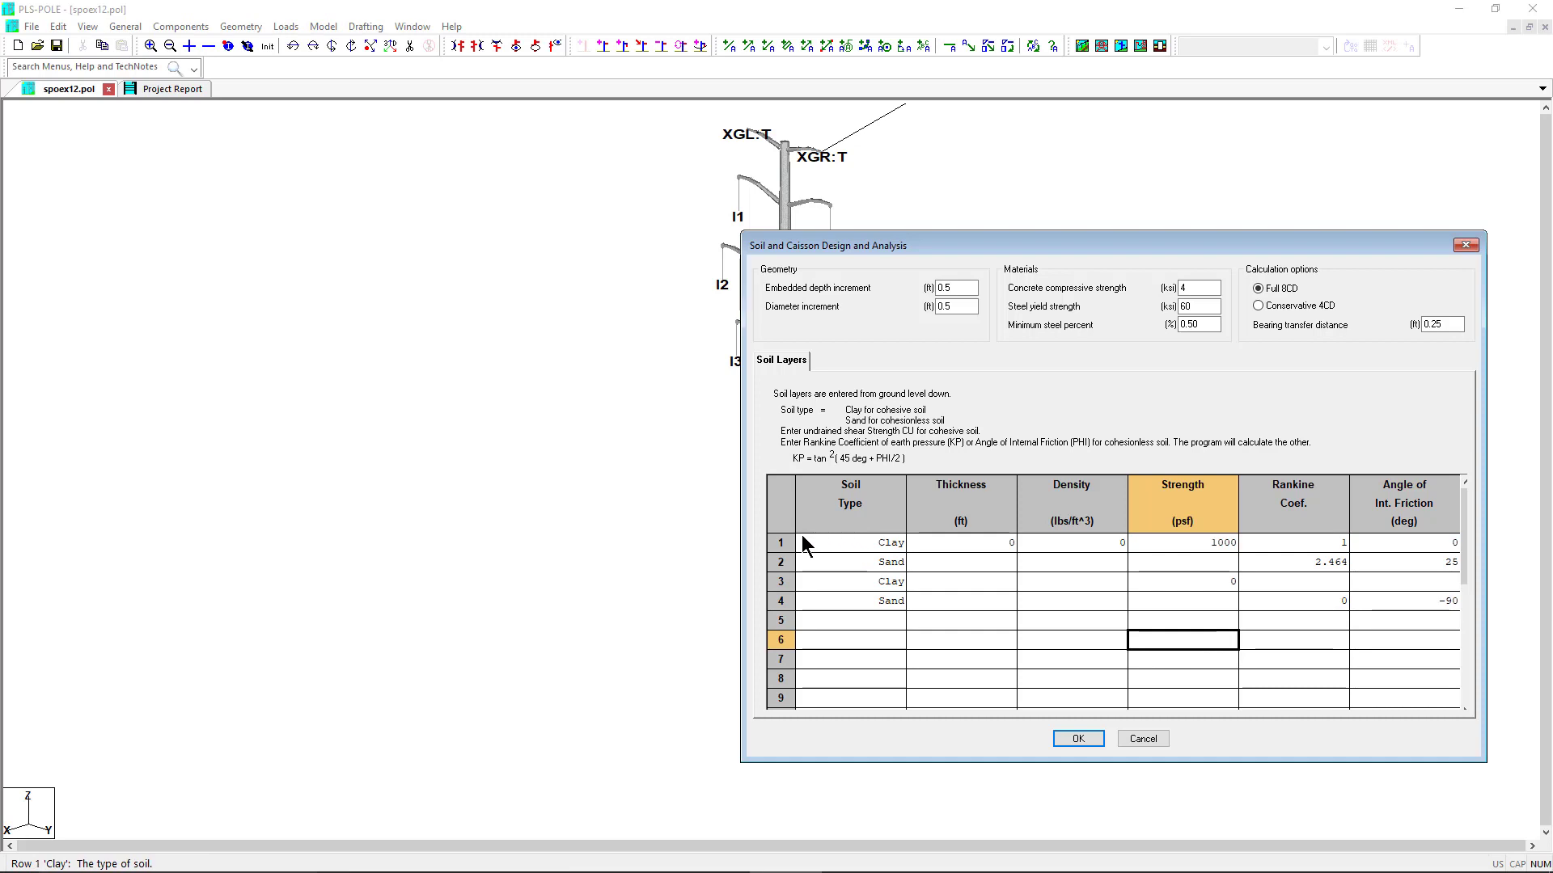
# Paste six prepared layers (Clay, Sand, Sand, Clay, Sand, Sand) into the Soil Layers table
pyautogui.click(779, 517)
pyautogui.rightClick(782, 519)
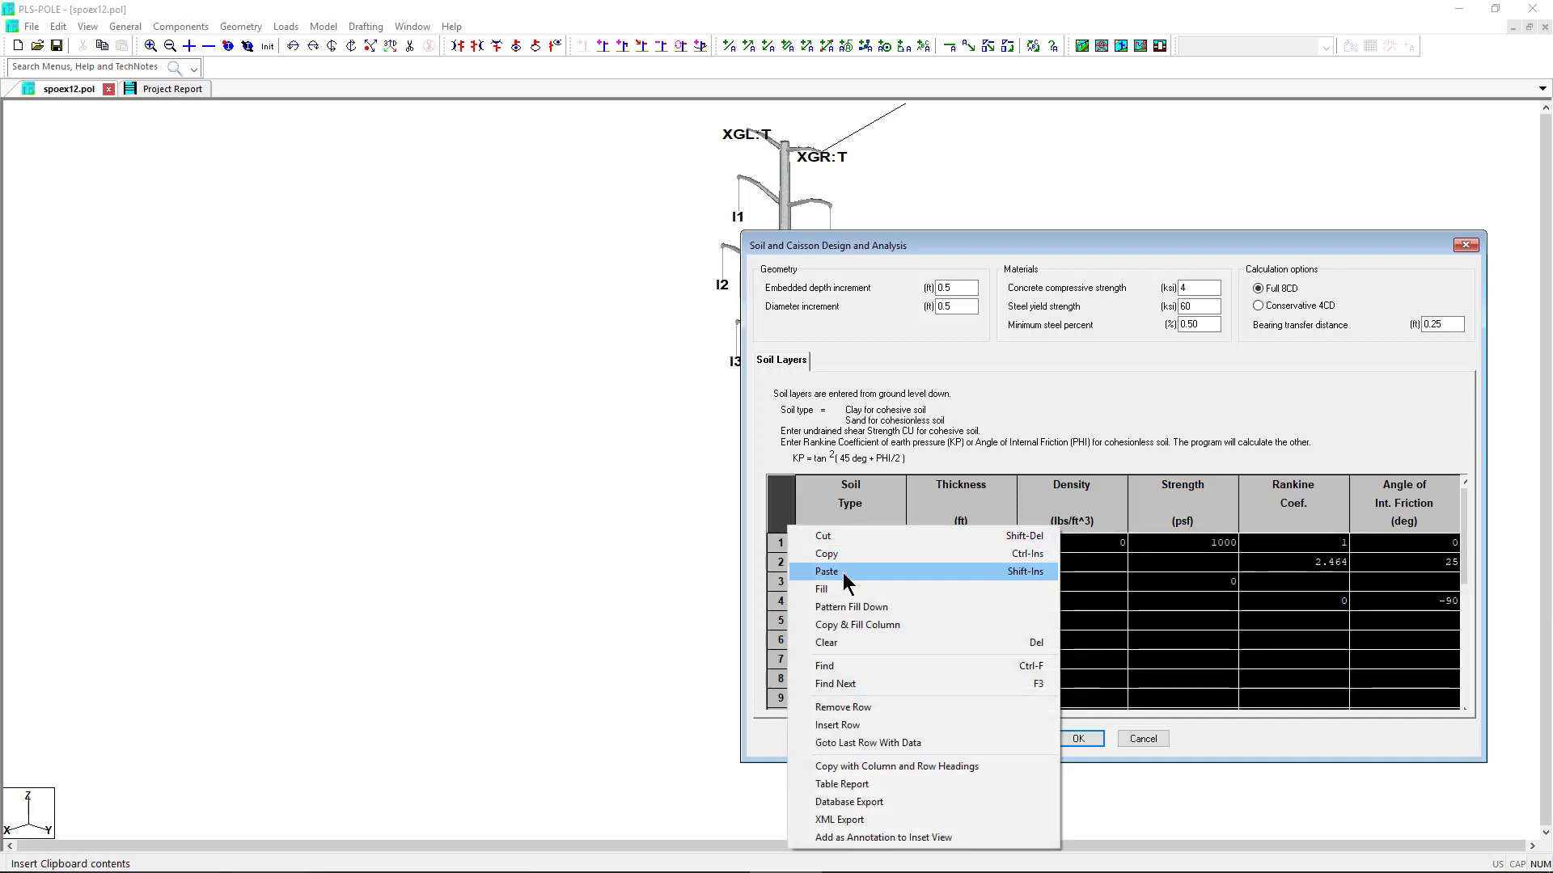
pyautogui.click(812, 573)
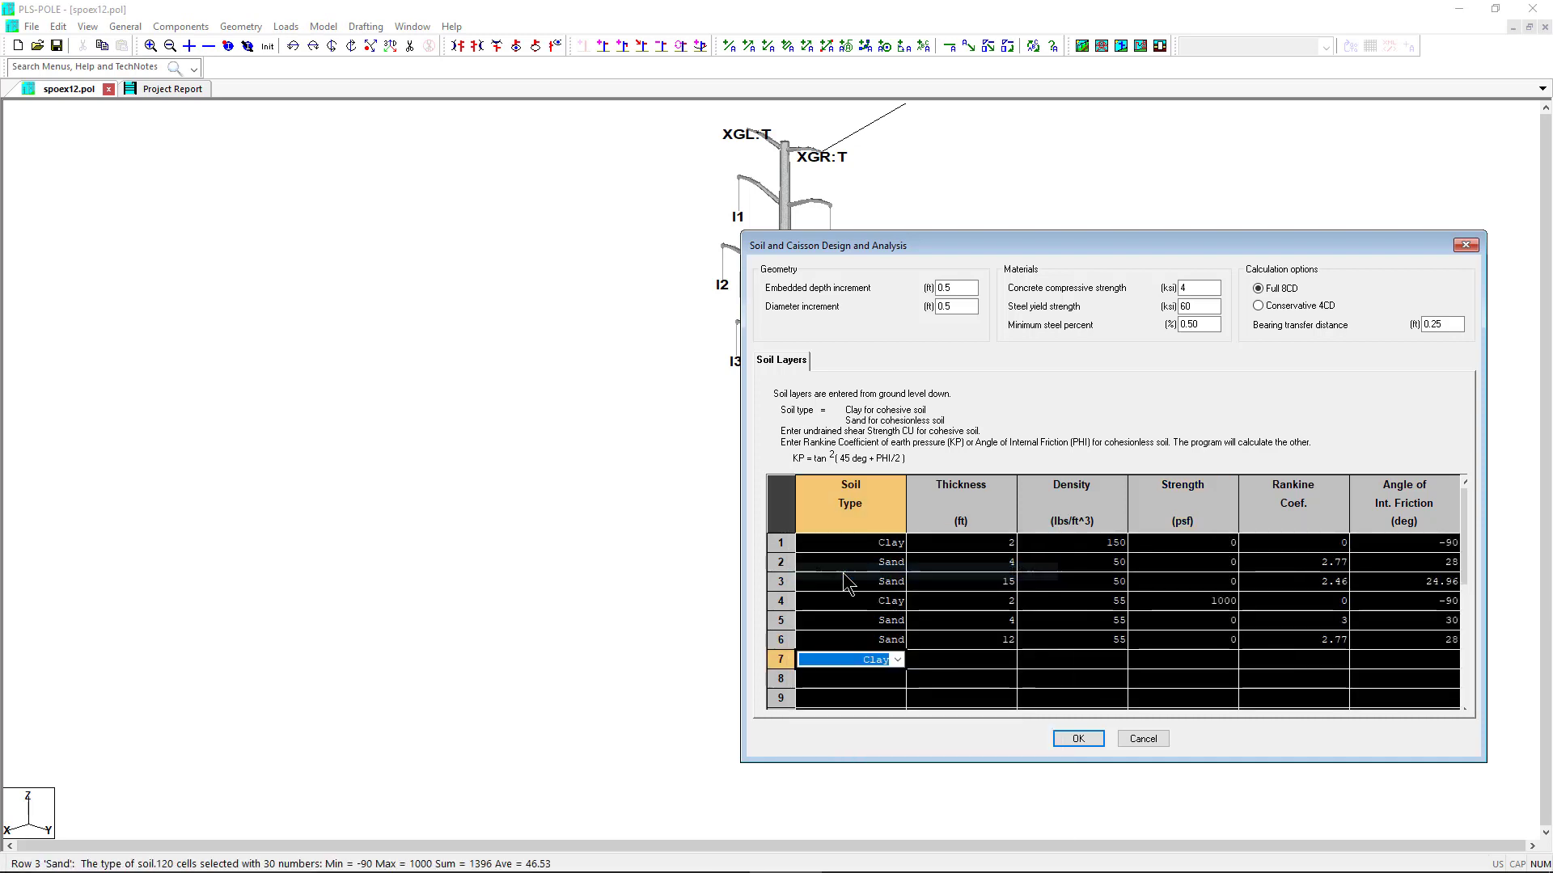
pyautogui.click(988, 696)
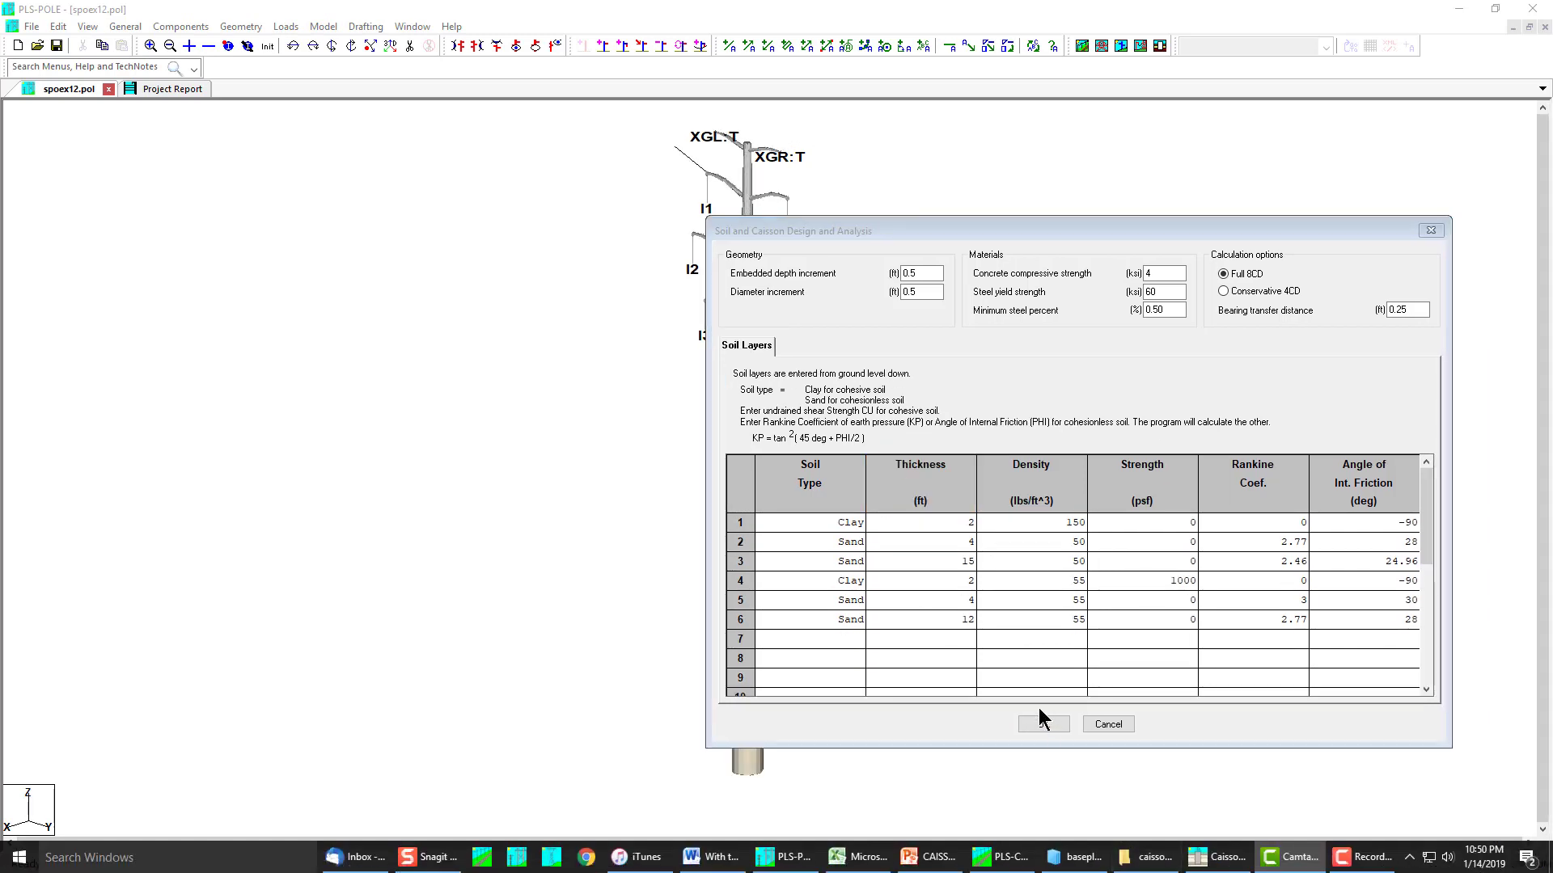
# Accept the six-layer soil settings and inspect the banded caisson pier beneath the pole
pyautogui.click(1041, 725)
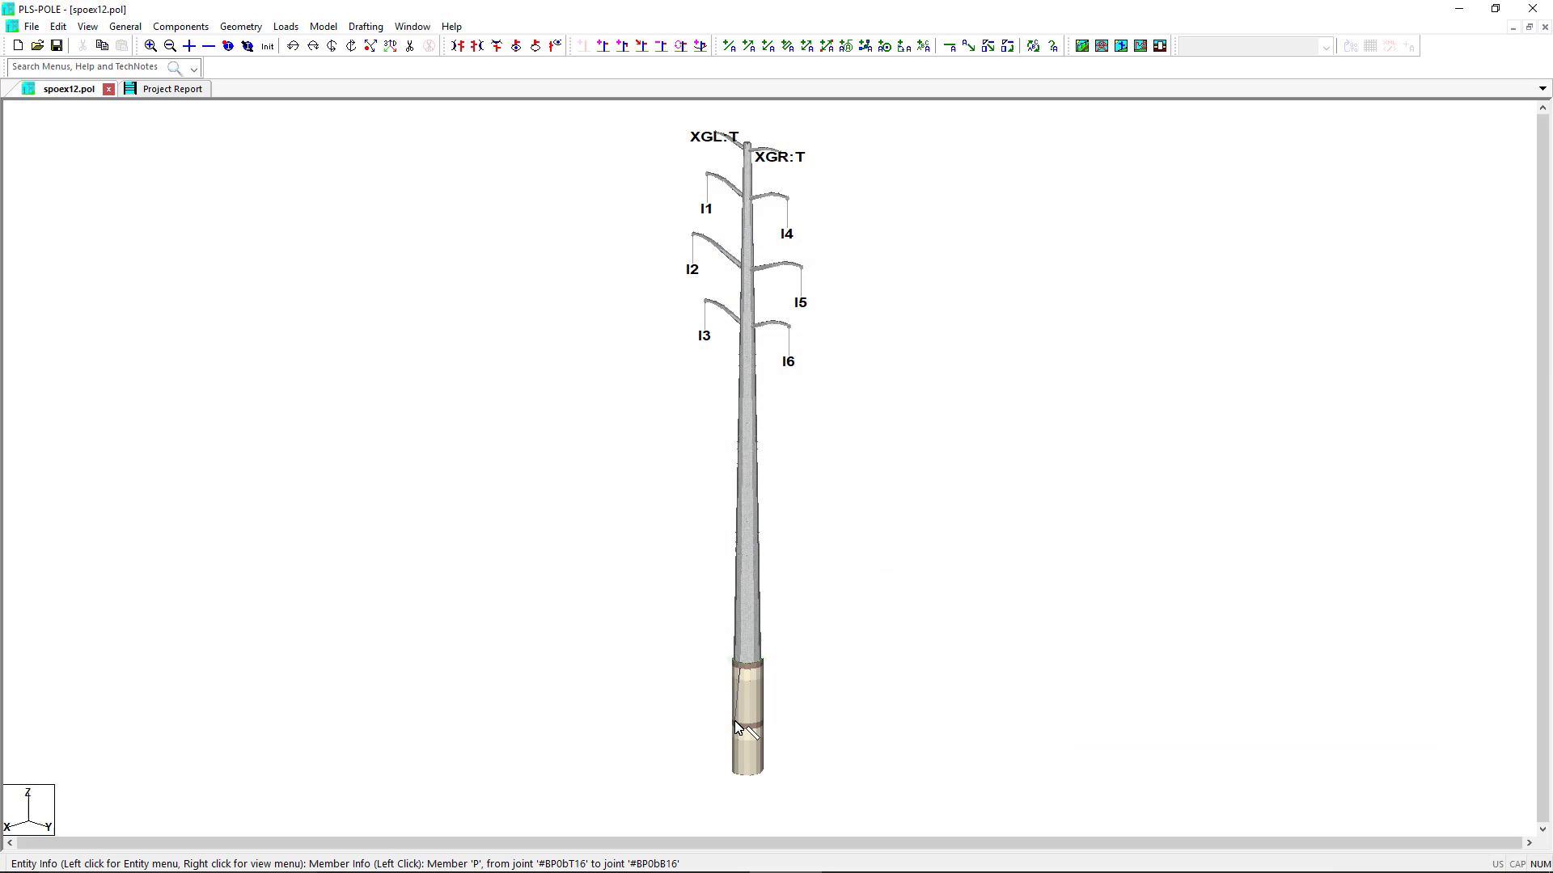
pyautogui.scroll(5, 738, 727)
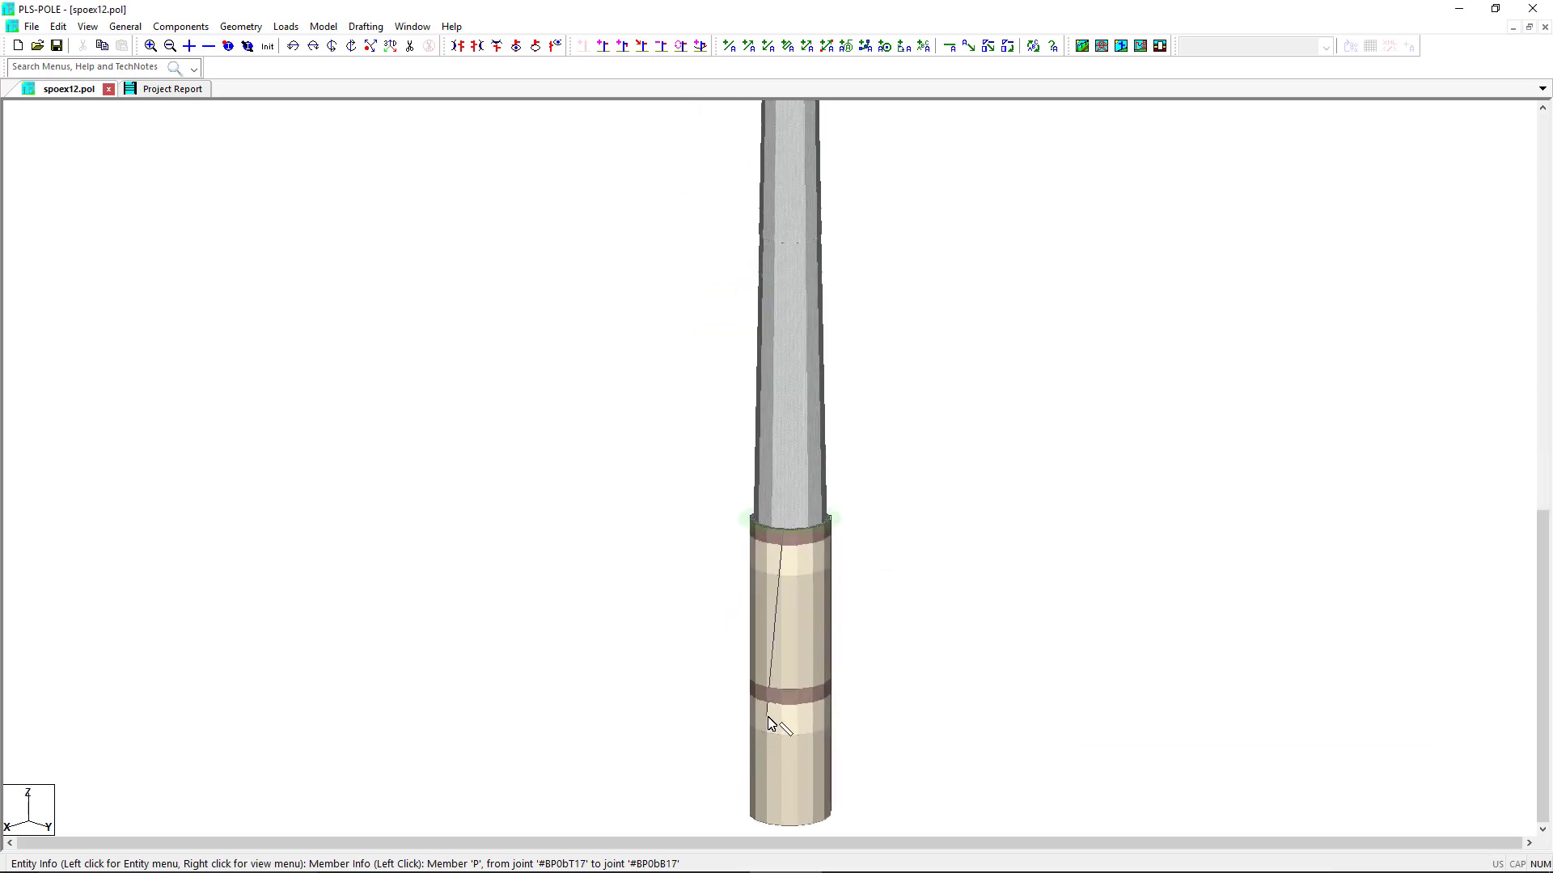
pyautogui.moveTo(768, 722); pyautogui.dragTo(849, 739)
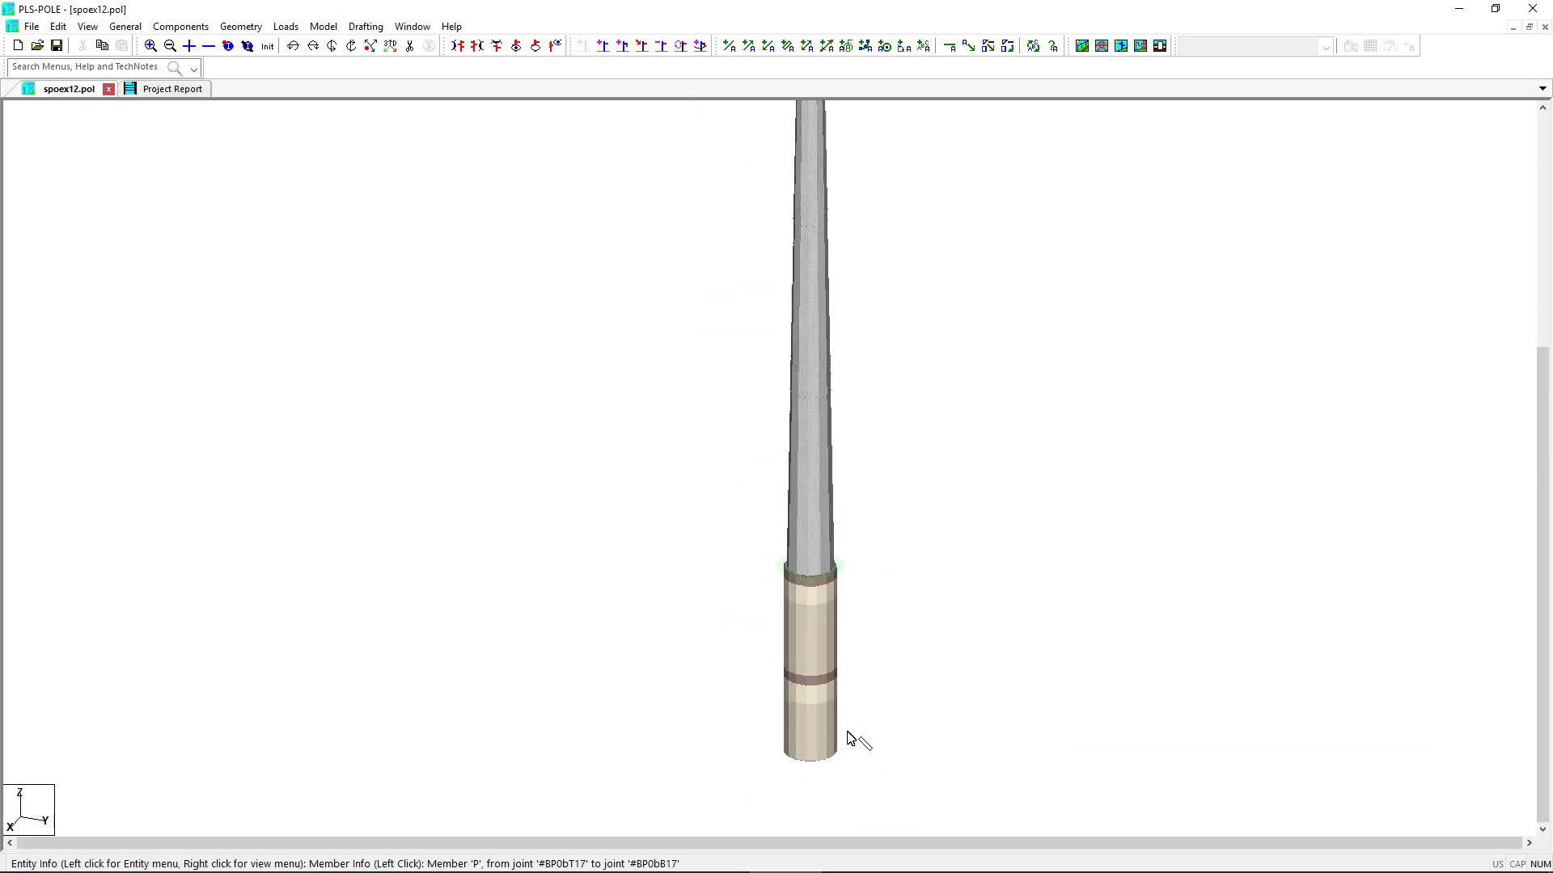
pyautogui.scroll(-1, 849, 739)
pyautogui.scroll(-1, 841, 750)
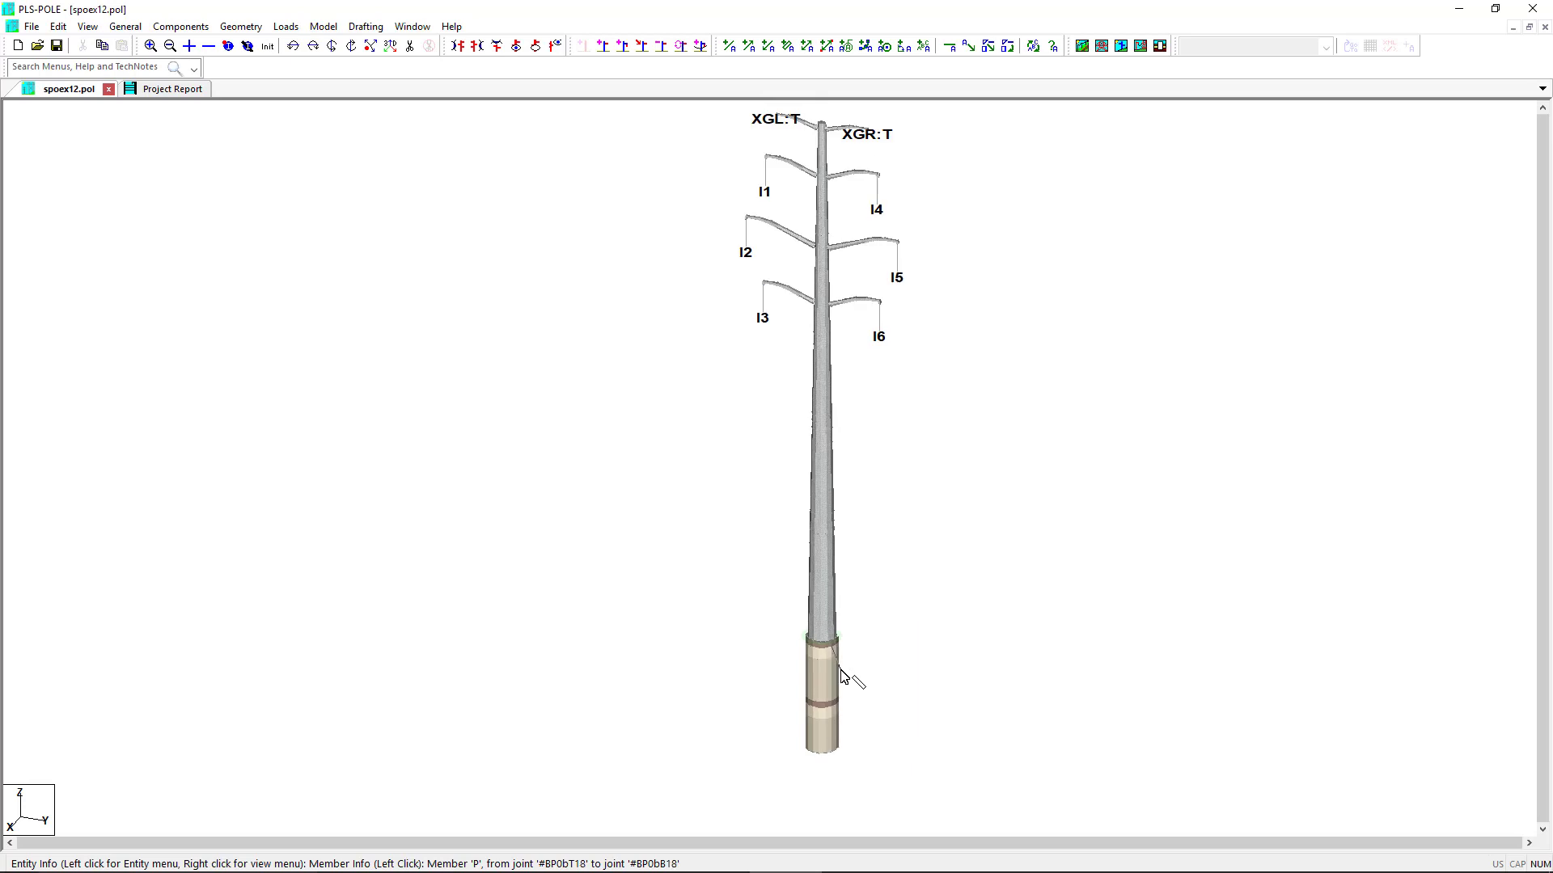
# Run the analysis and select the 99.88% maximum foundation usage line in the Run #6 summary
pyautogui.click(324, 27)
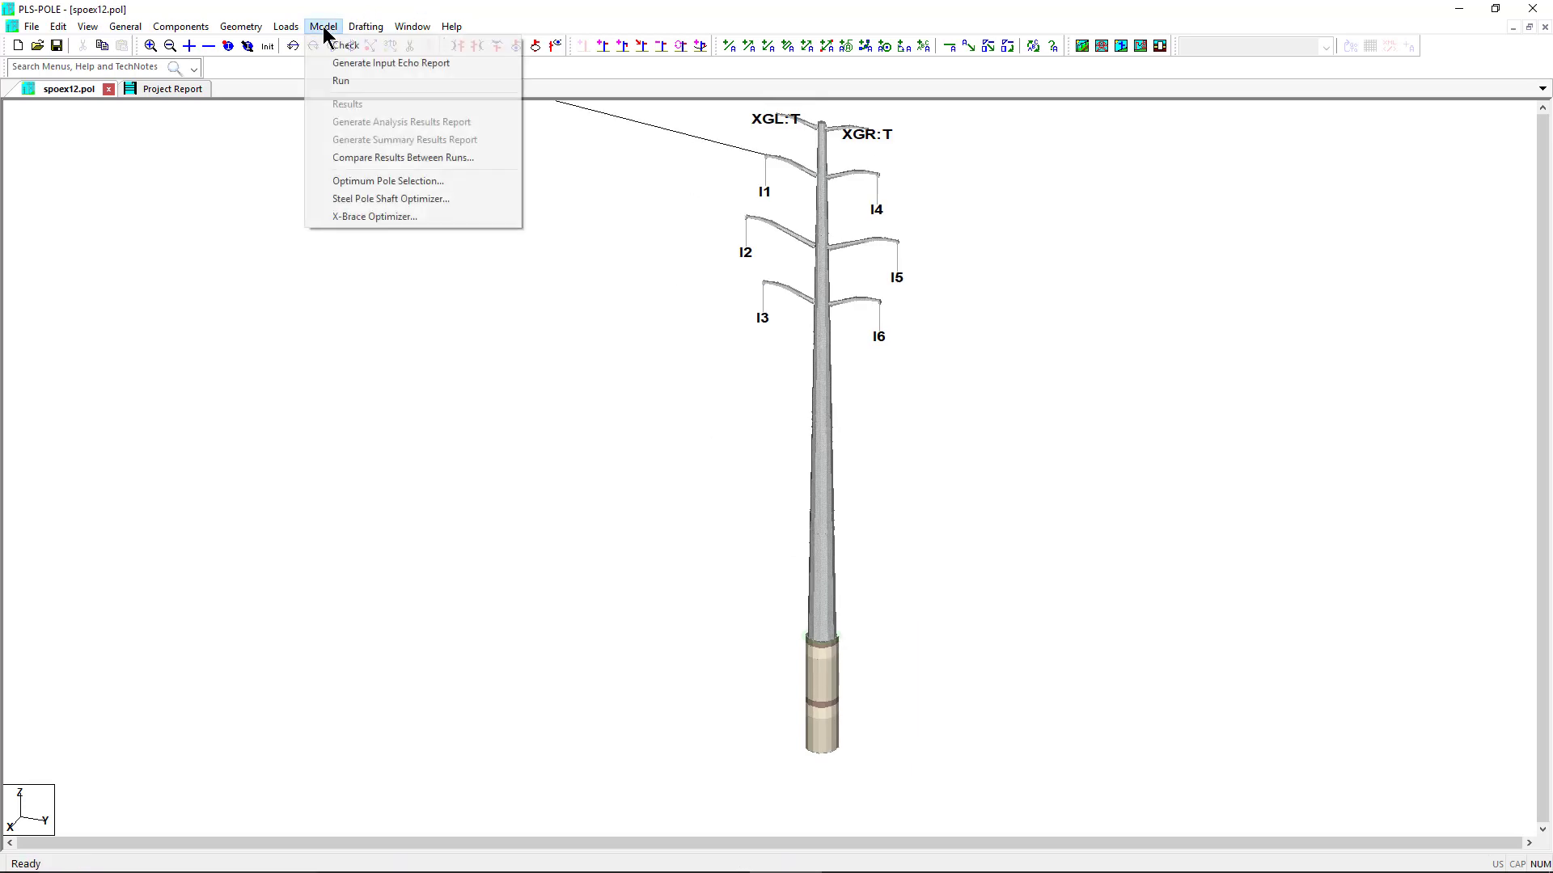
pyautogui.click(340, 80)
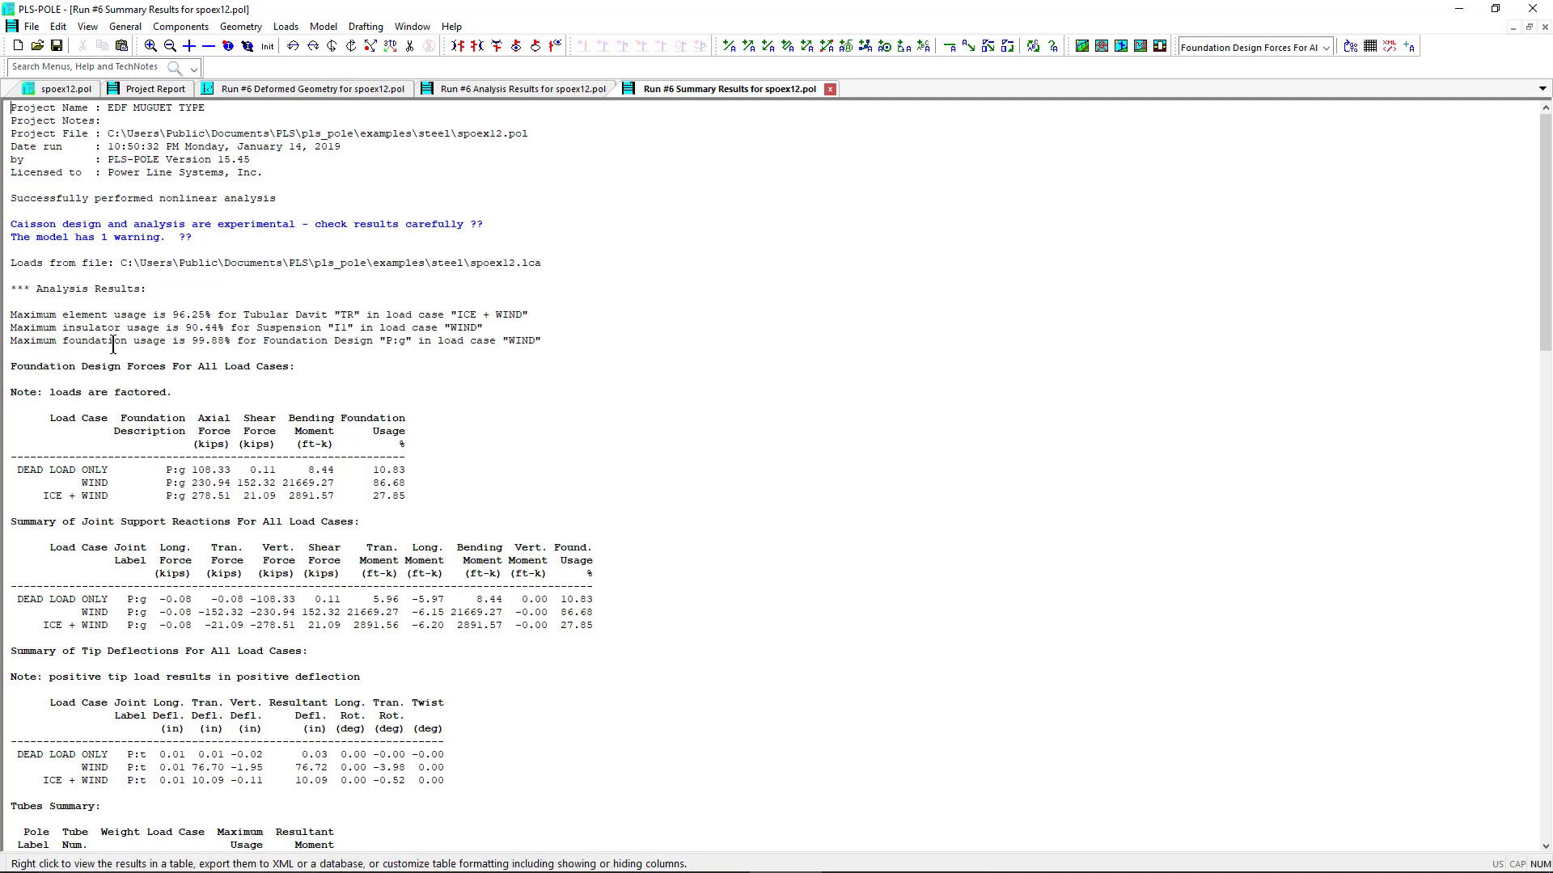
pyautogui.moveTo(16, 344); pyautogui.dragTo(211, 344)
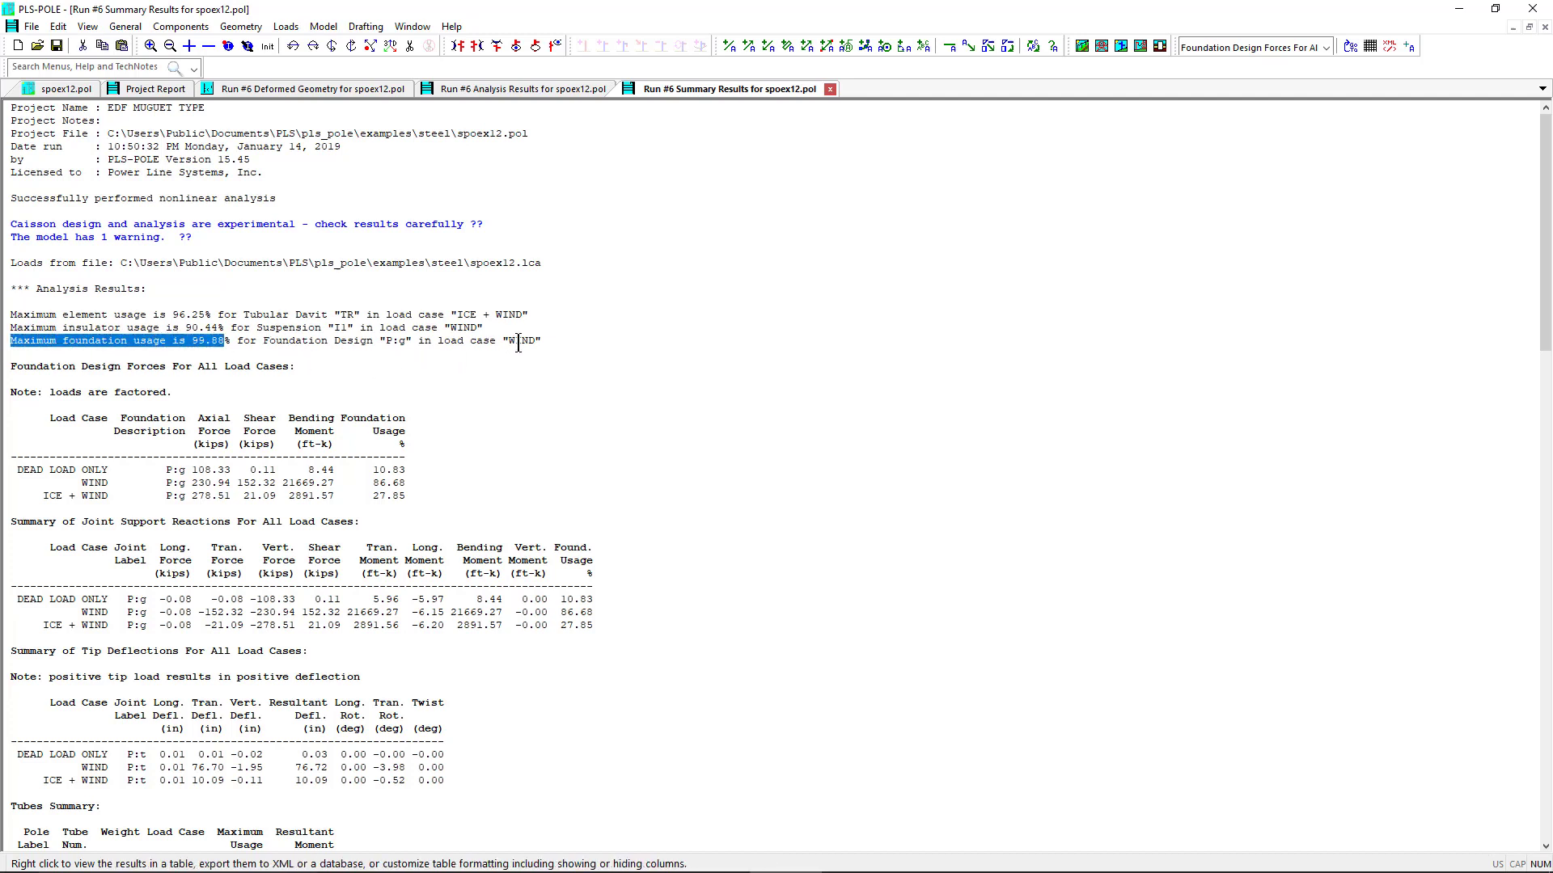
pyautogui.rightClick(545, 342)
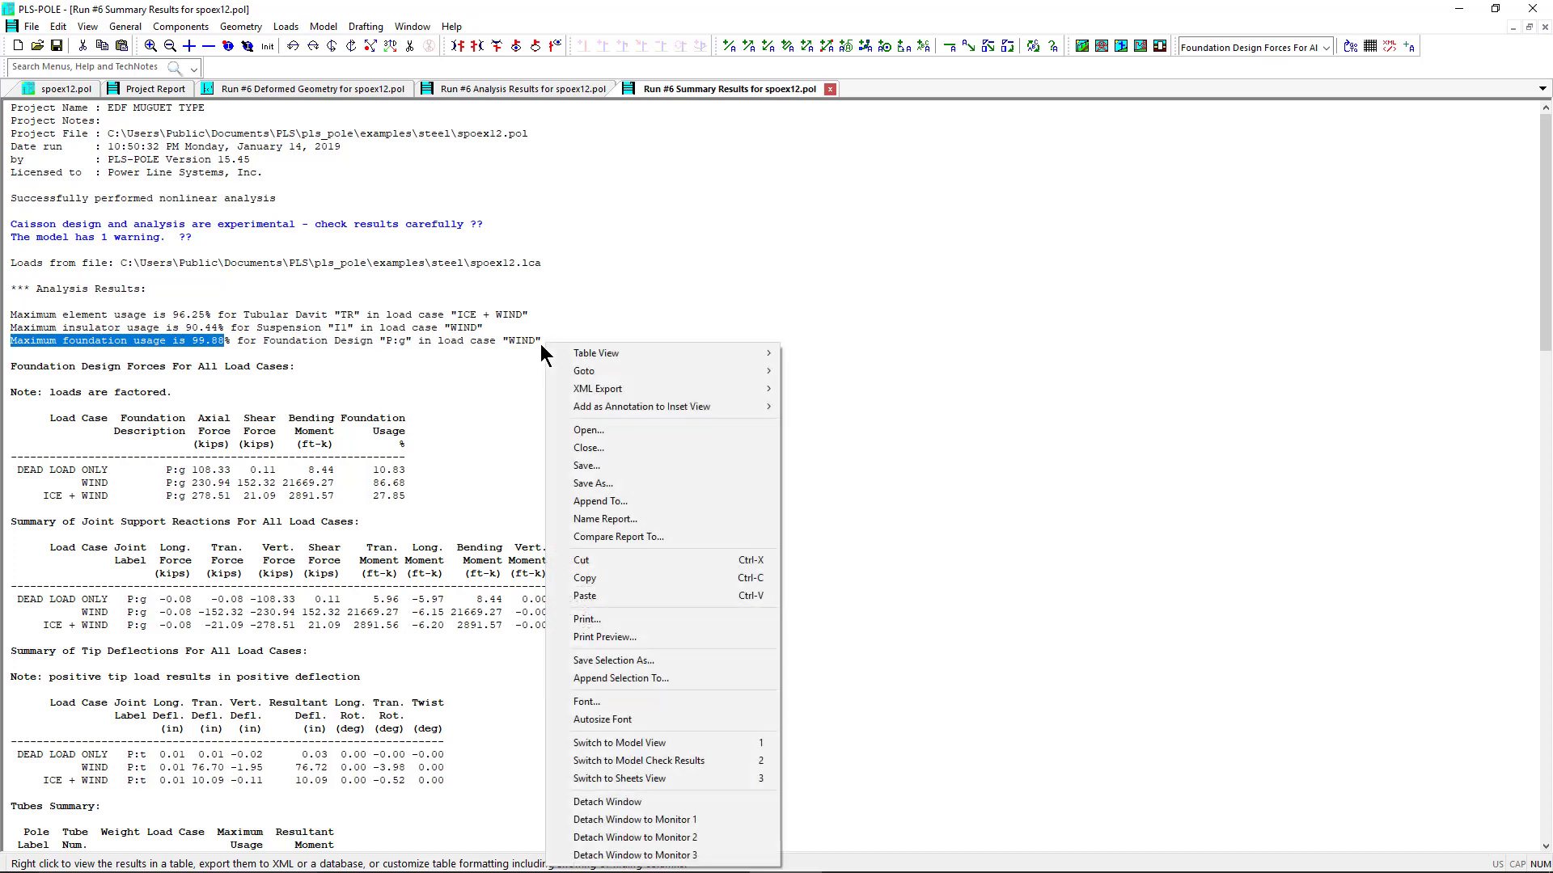
pyautogui.moveTo(578, 373)
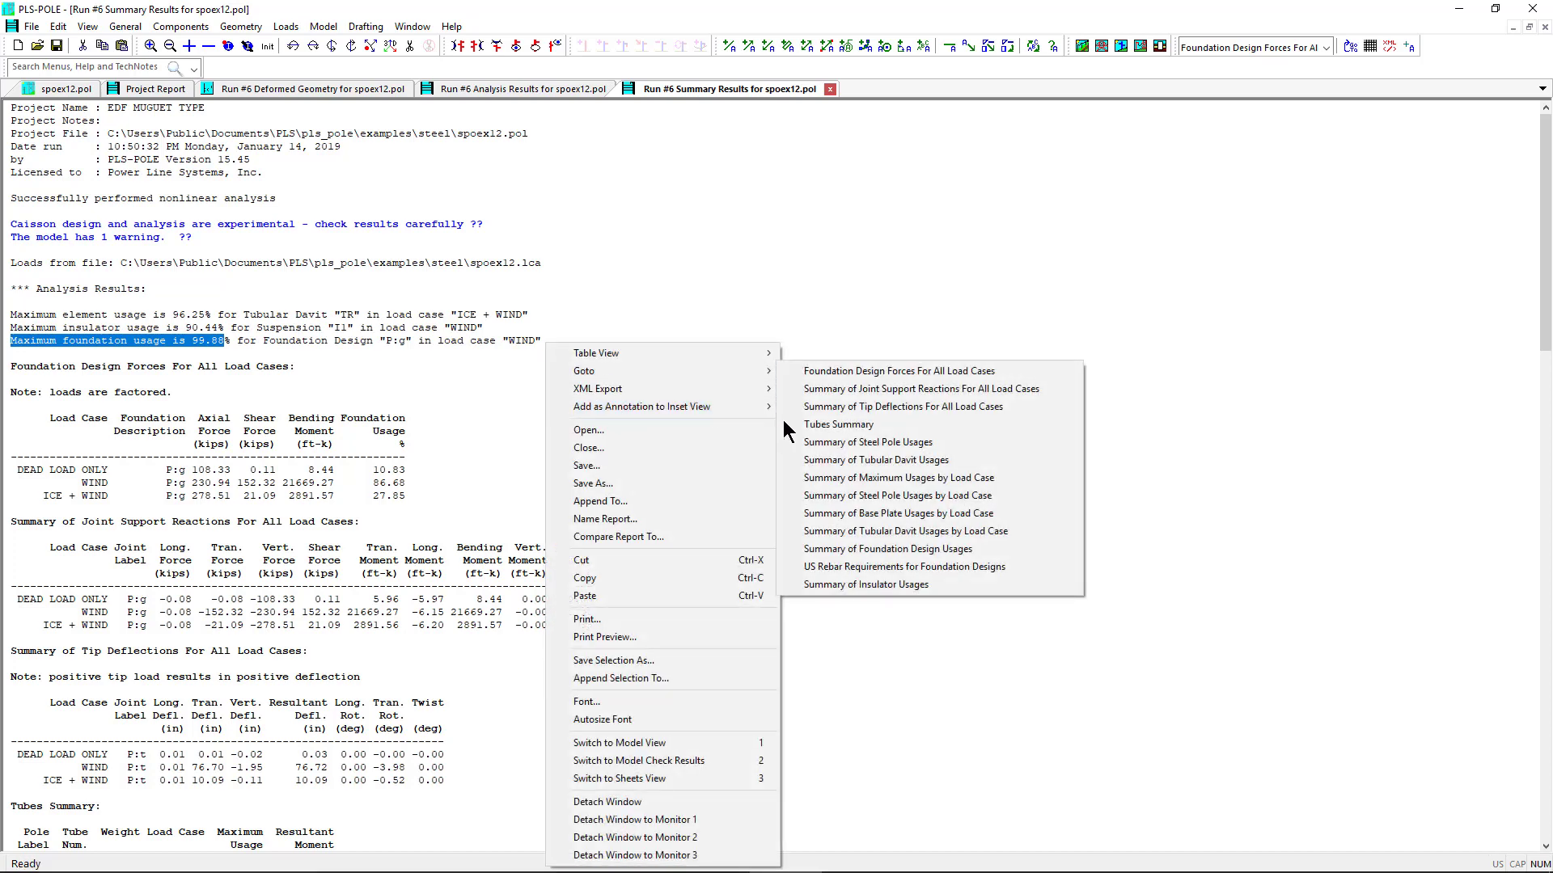
# Go to Summary of Foundation Design Usages and highlight the 167 #8 and 59 #14 rebar options
pyautogui.click(923, 550)
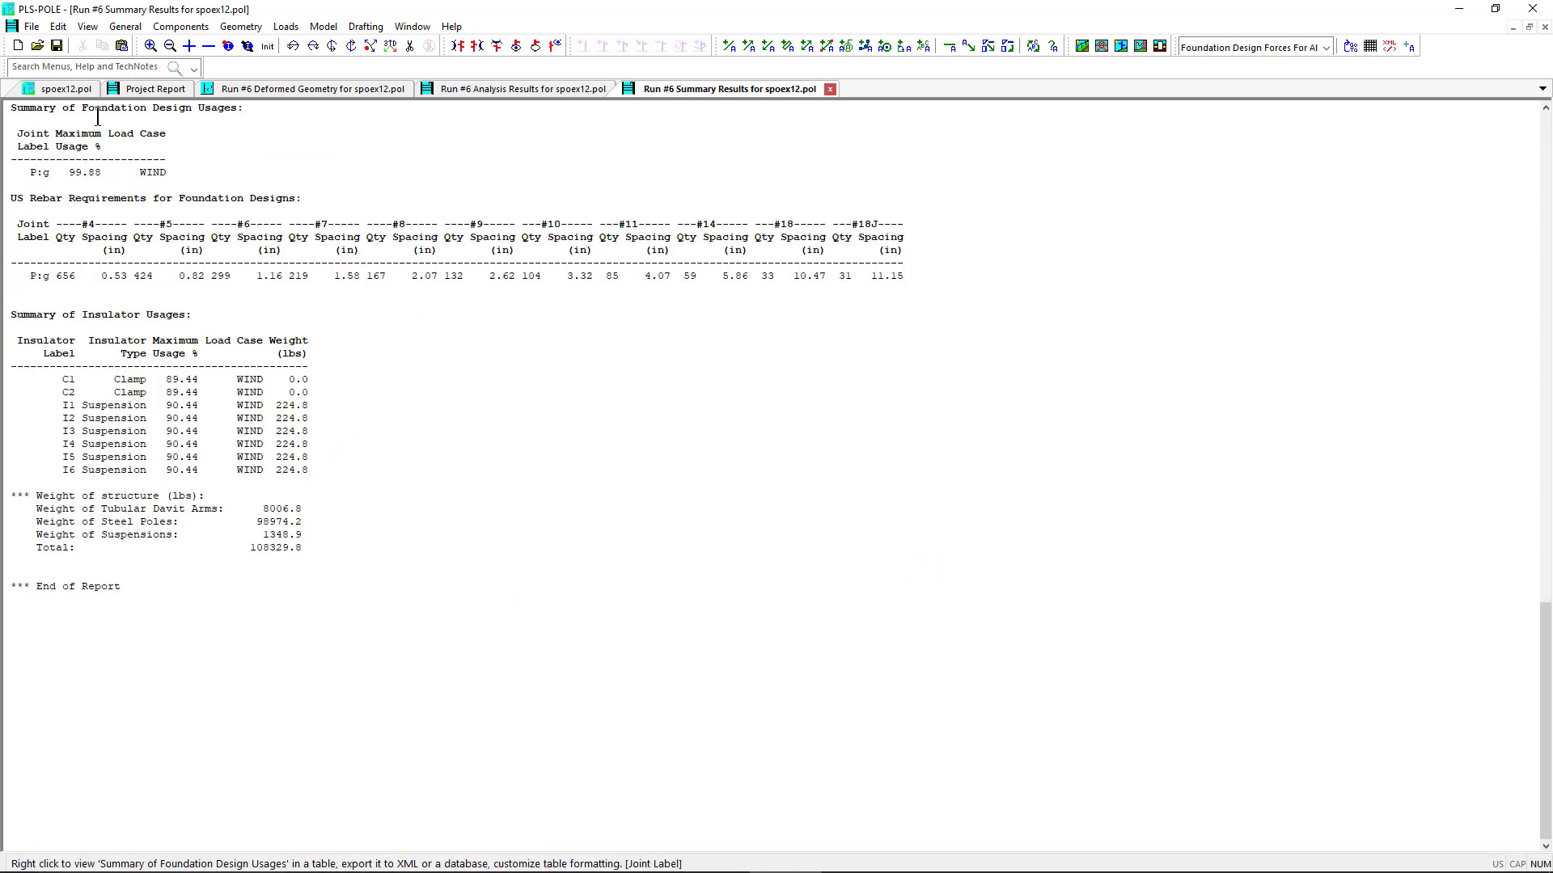
pyautogui.moveTo(136, 108); pyautogui.dragTo(208, 108)
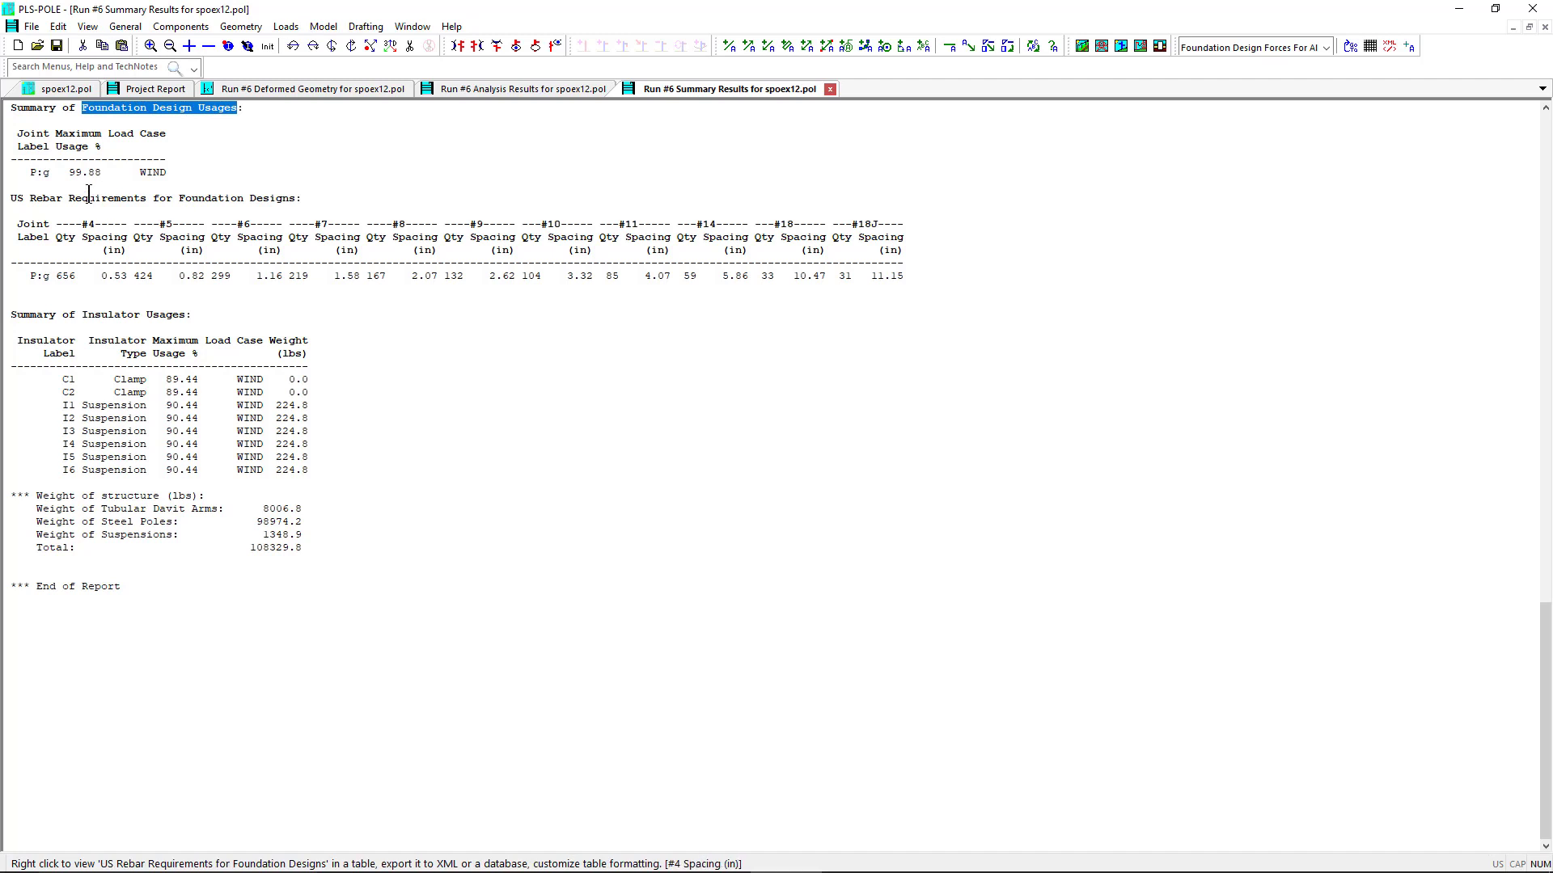
pyautogui.click(152, 172)
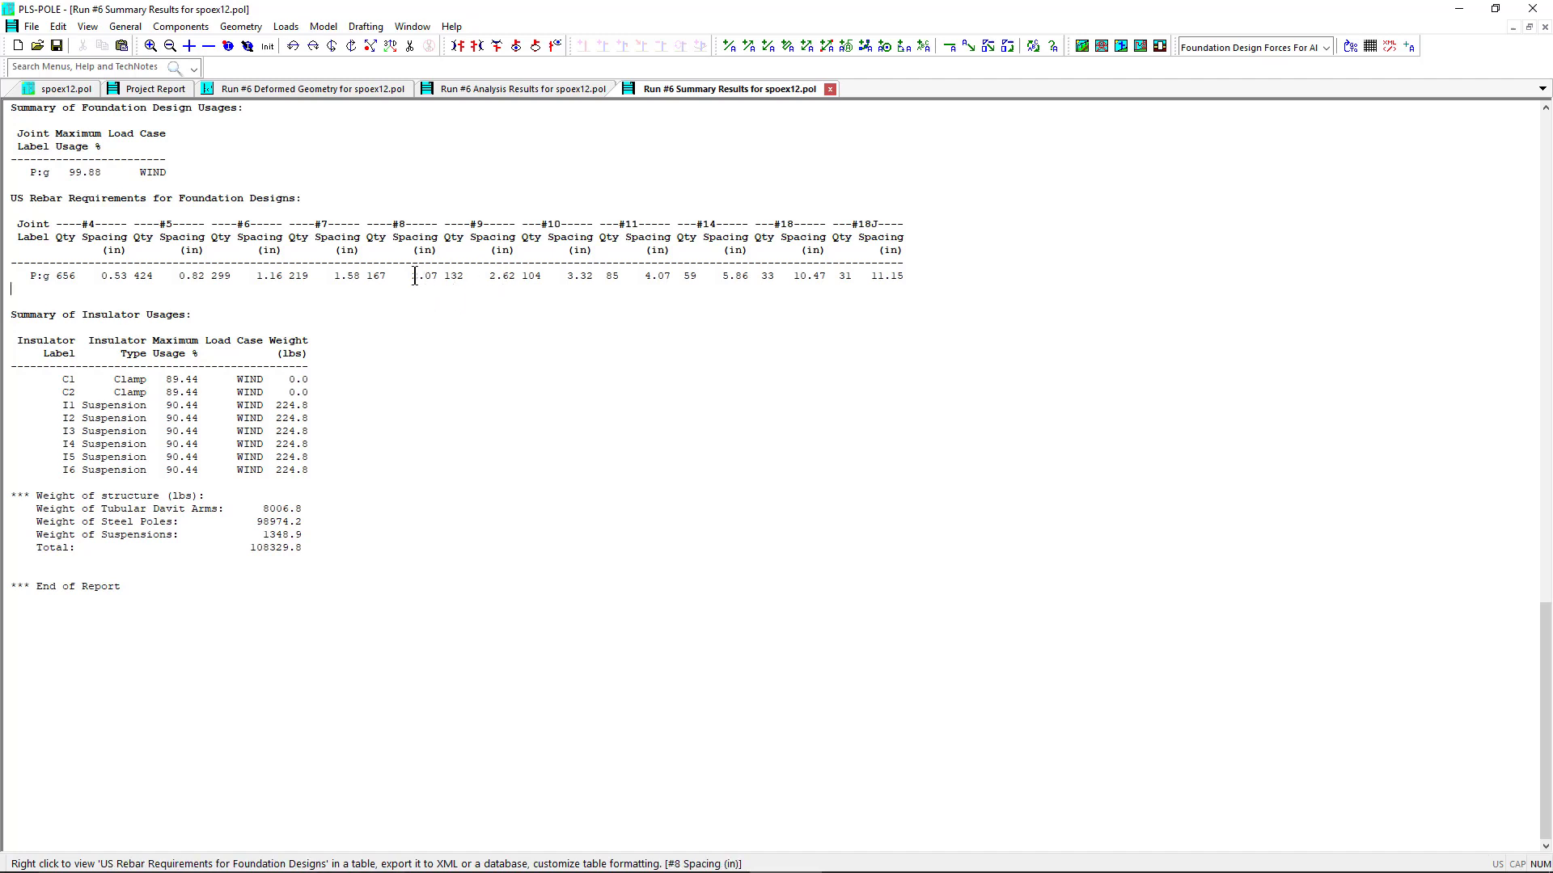
pyautogui.moveTo(368, 276); pyautogui.dragTo(444, 277)
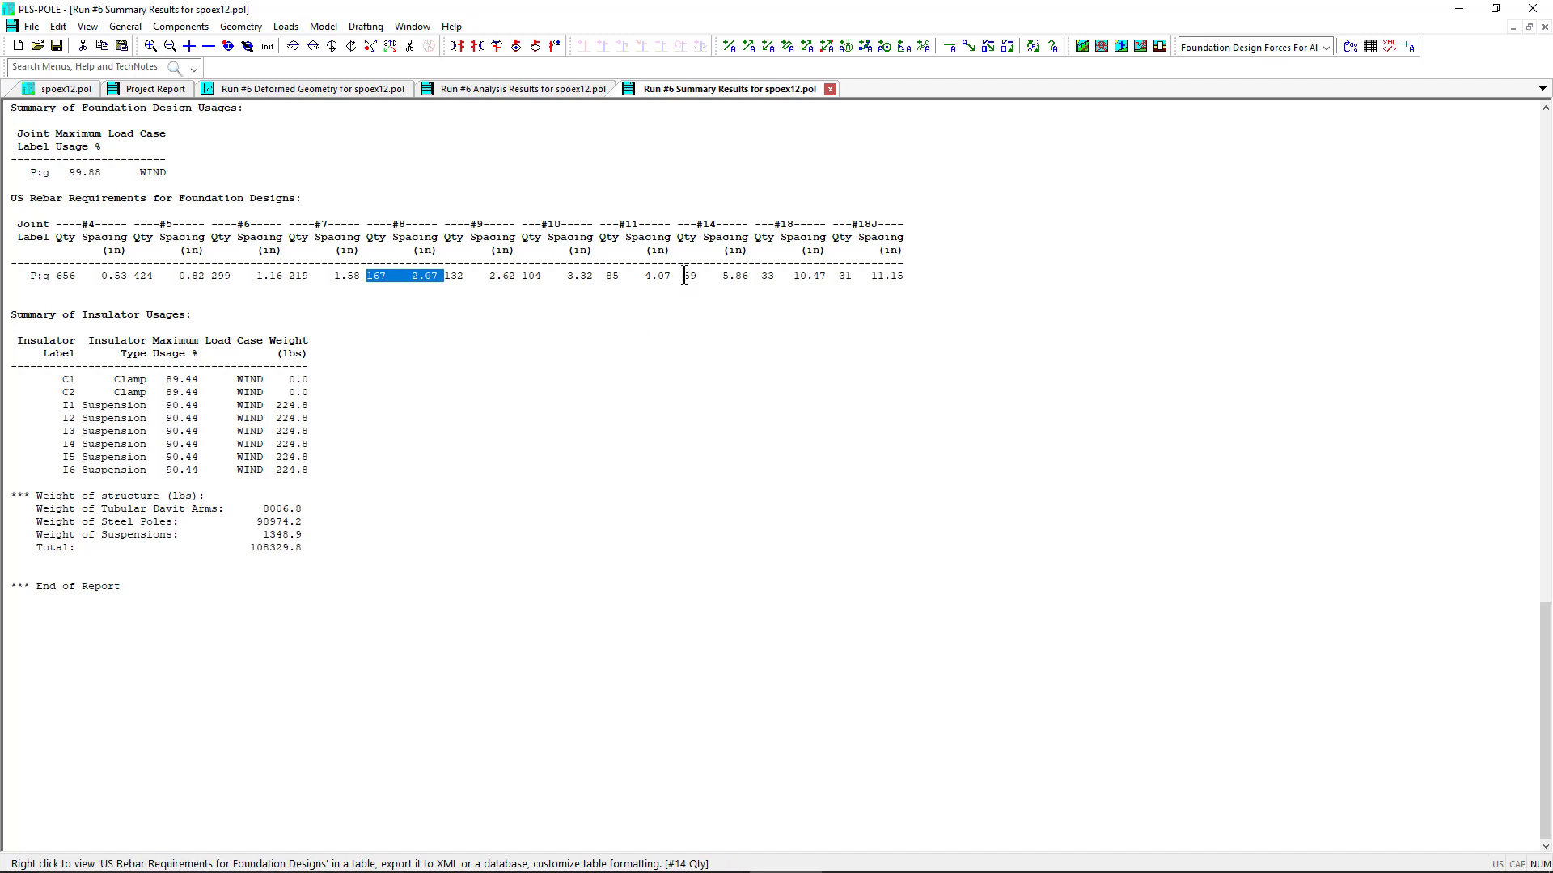
pyautogui.moveTo(684, 277); pyautogui.dragTo(741, 279)
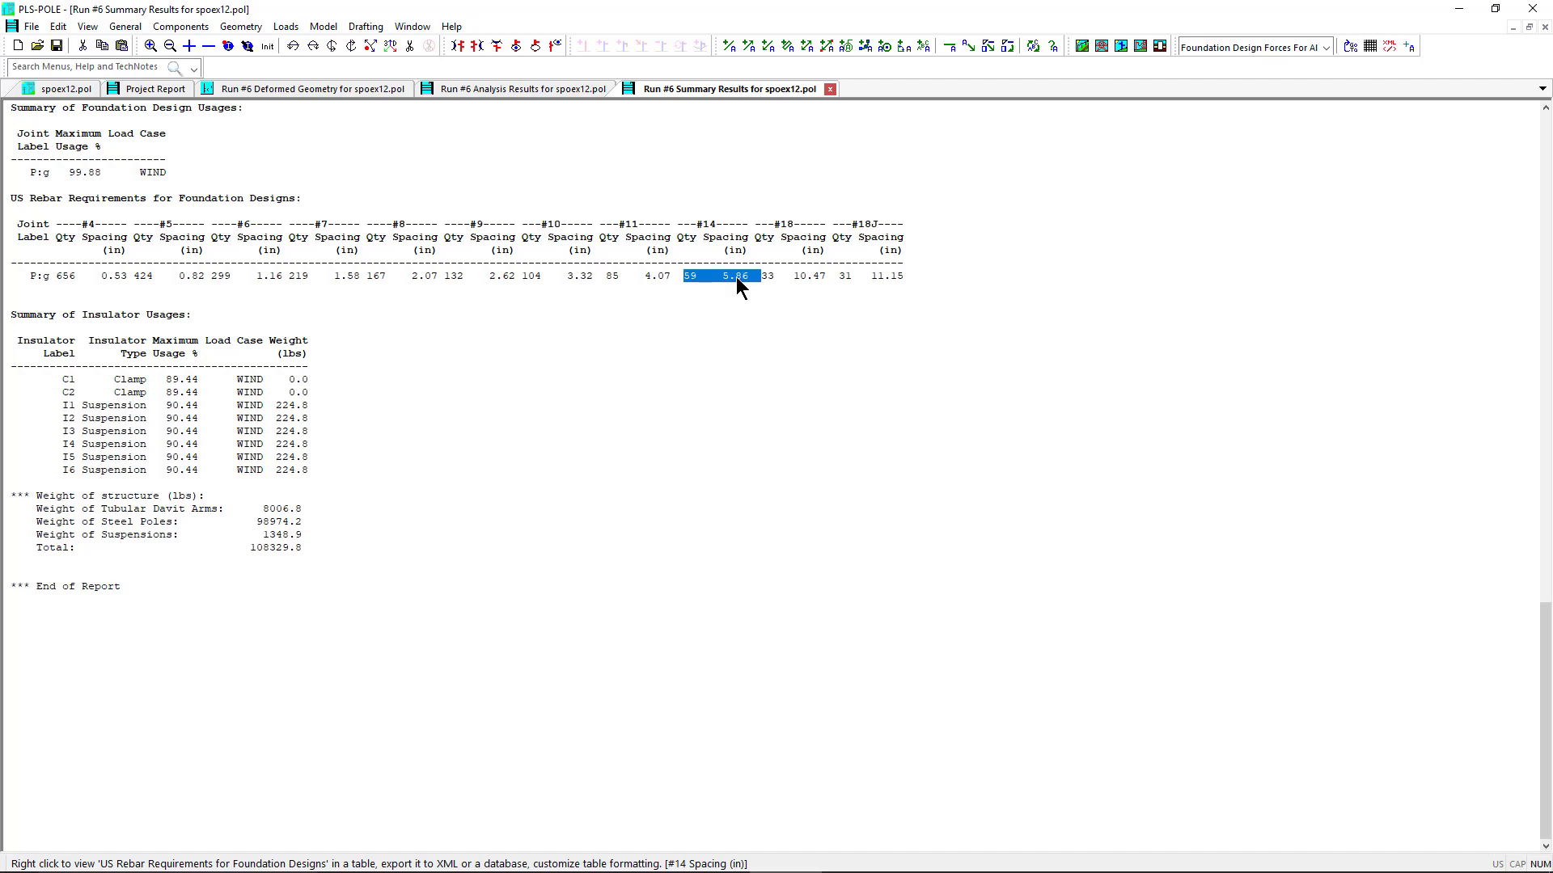
# Jump to the Foundation Designs for load case WIND in the Run #6 Analysis Results
pyautogui.click(511, 89)
pyautogui.rightClick(507, 400)
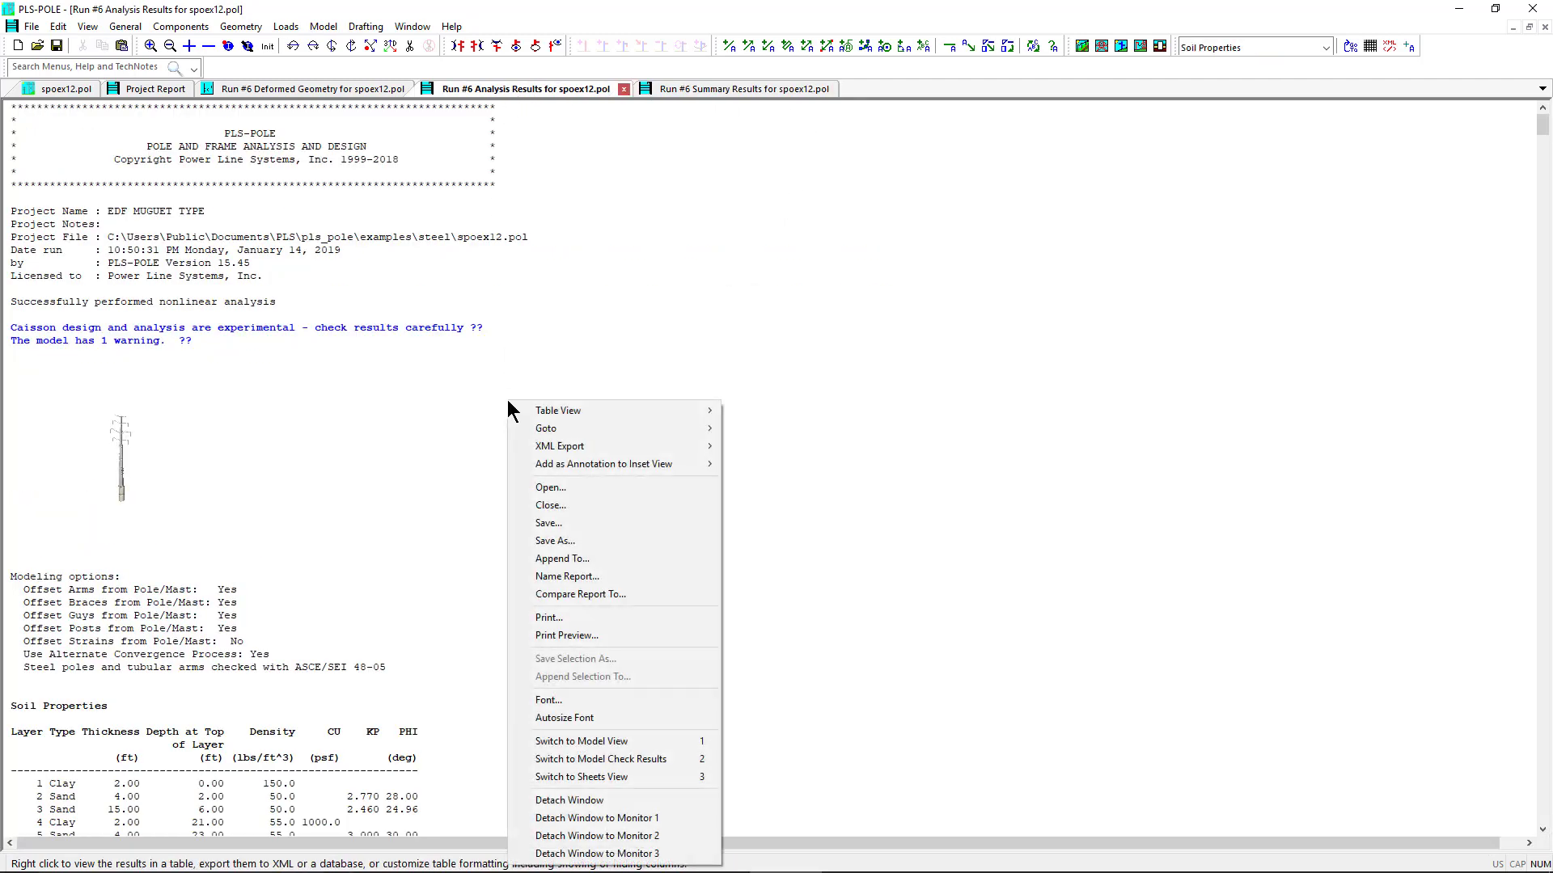
pyautogui.moveTo(540, 429)
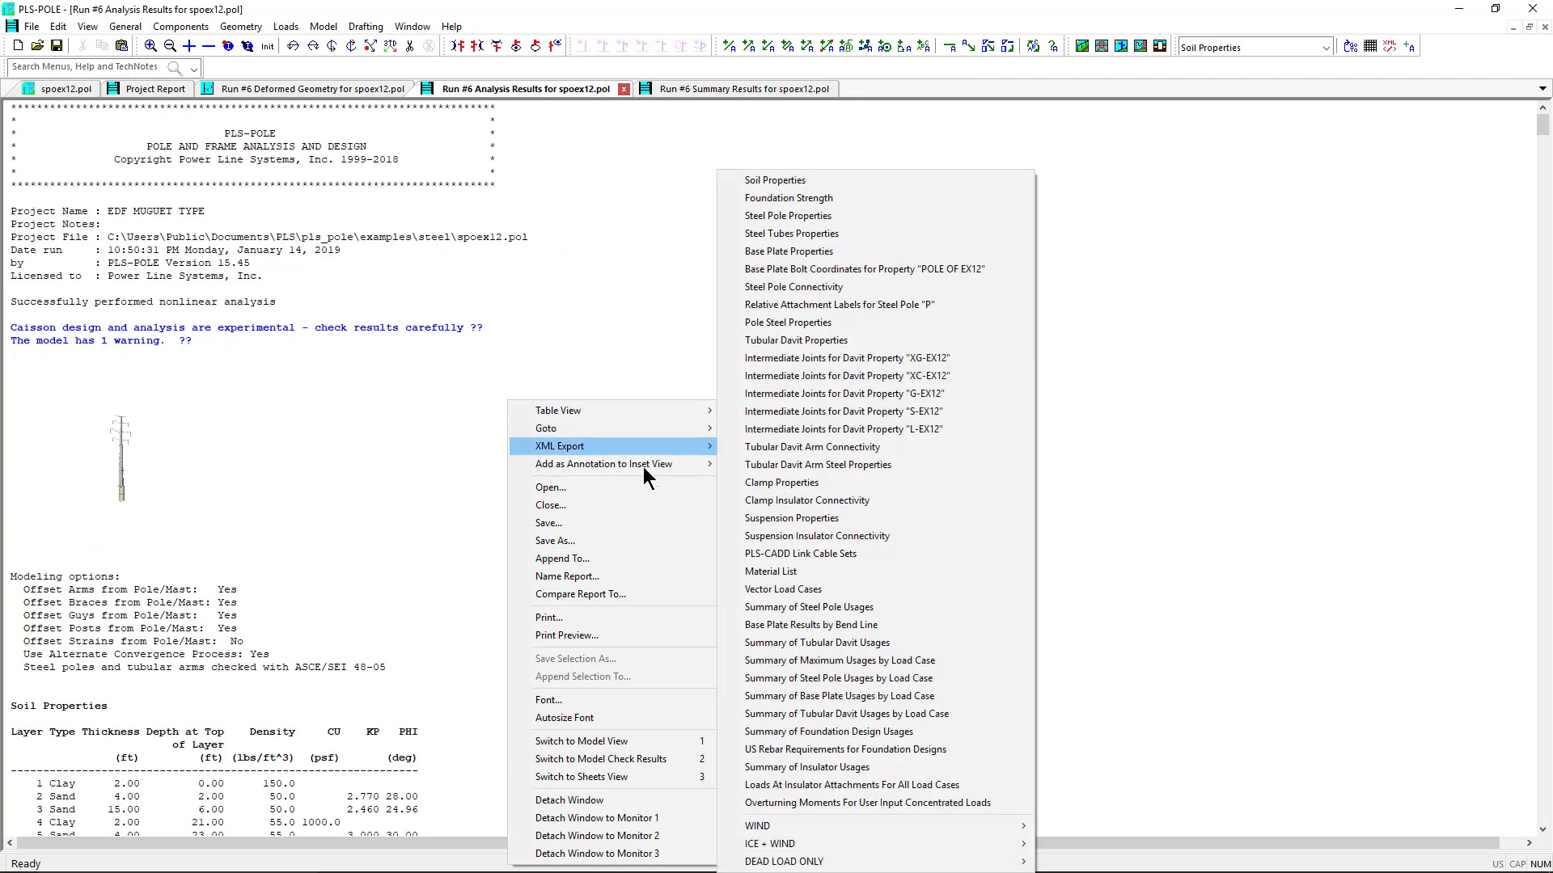
pyautogui.moveTo(975, 826)
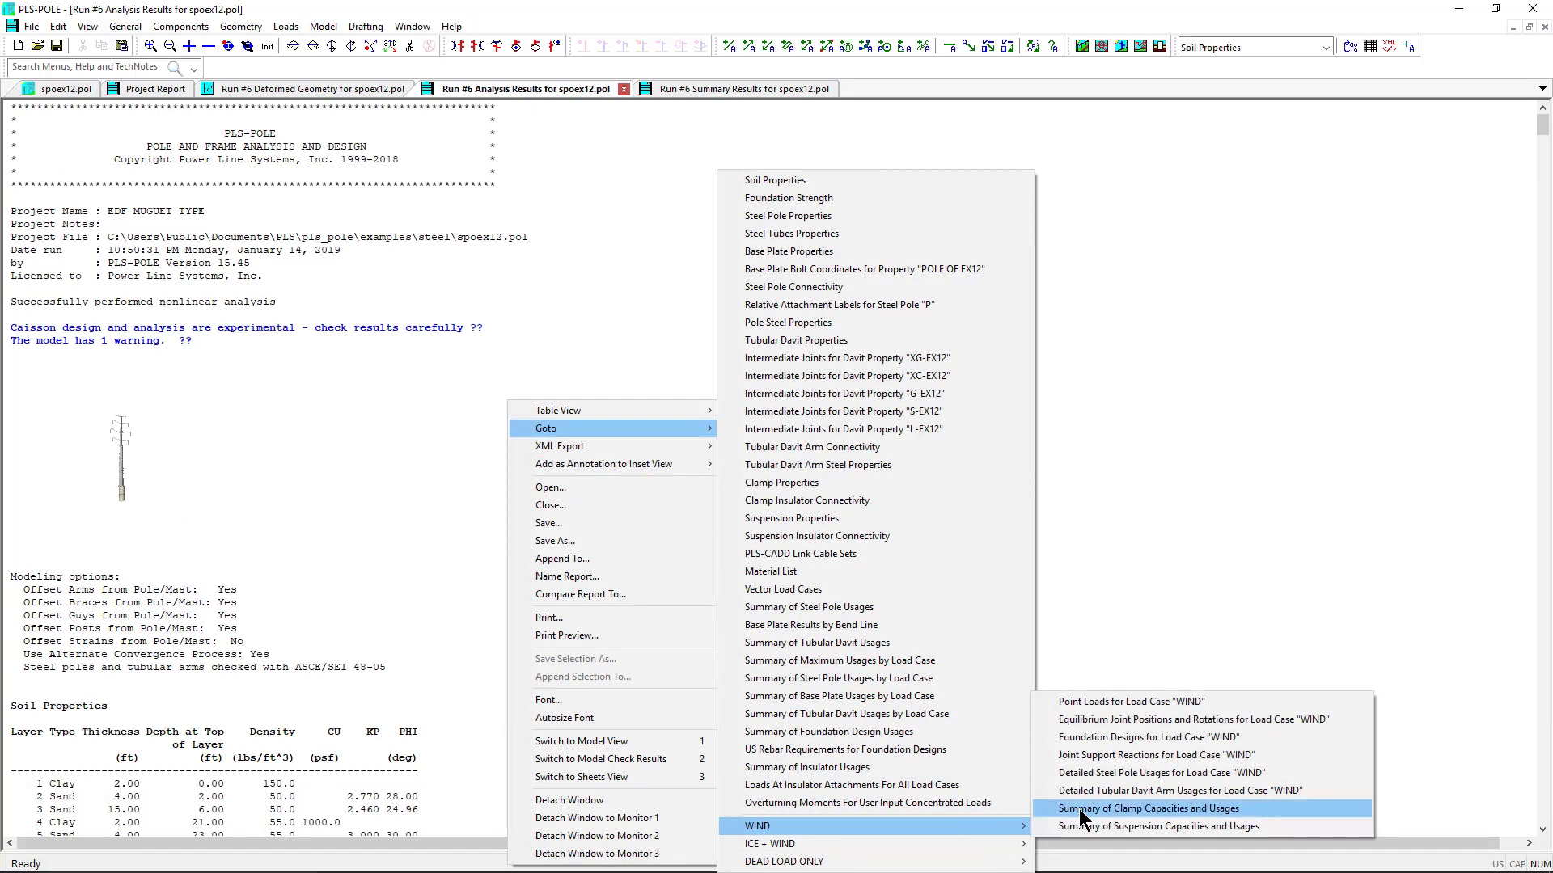
pyautogui.click(1119, 738)
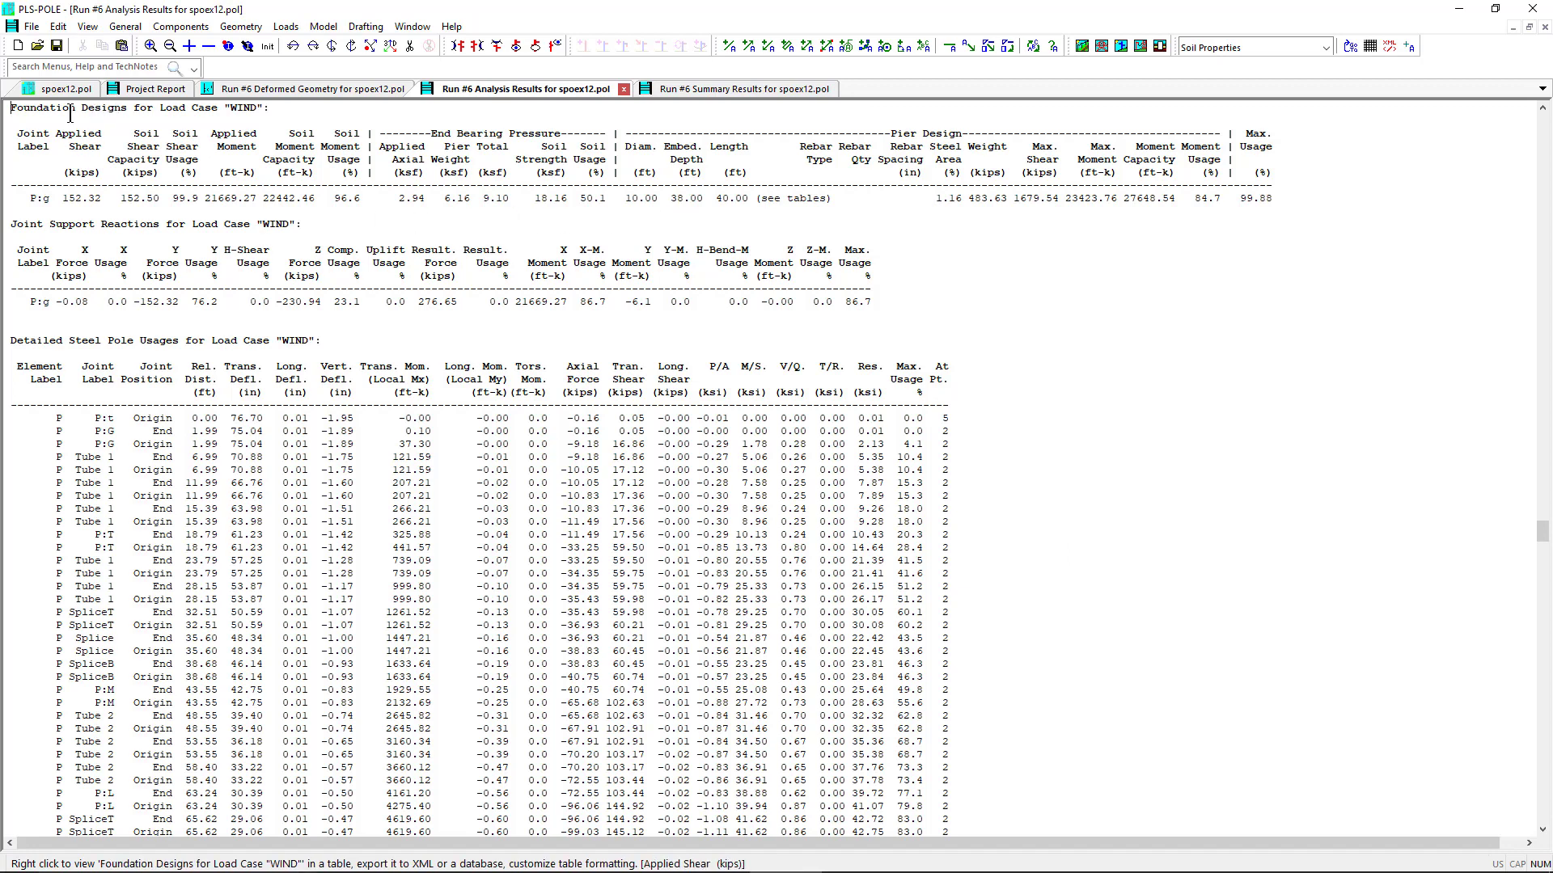
# Highlight the 10.00 ft diameter, 40.00 ft length and steel values, then close PLS-POLE
pyautogui.moveTo(624, 199); pyautogui.dragTo(651, 198)
pyautogui.click(649, 198)
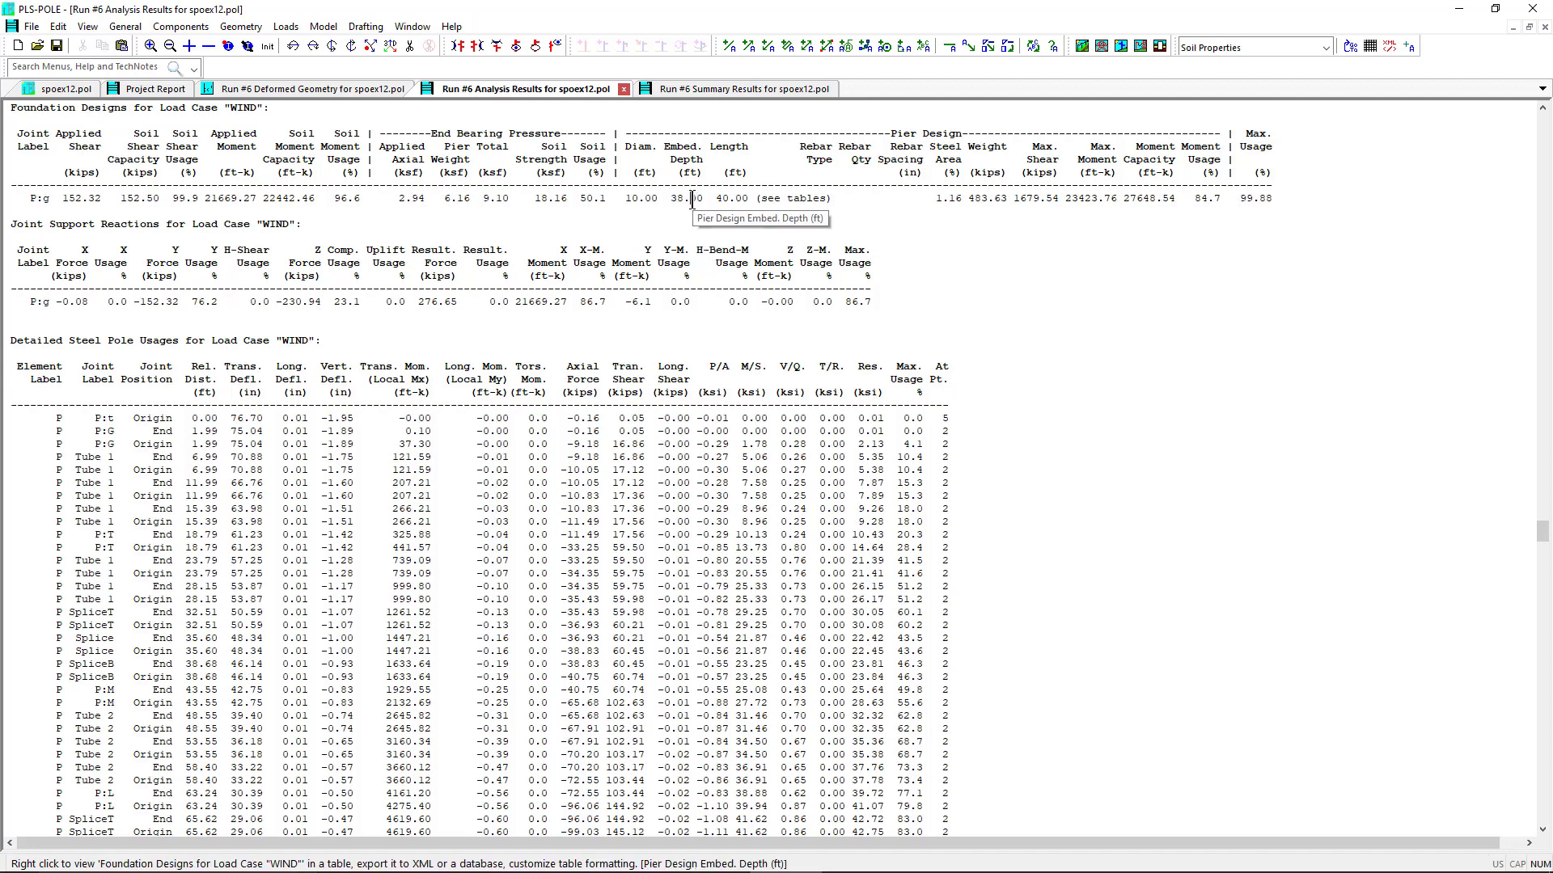
pyautogui.doubleClick(750, 203)
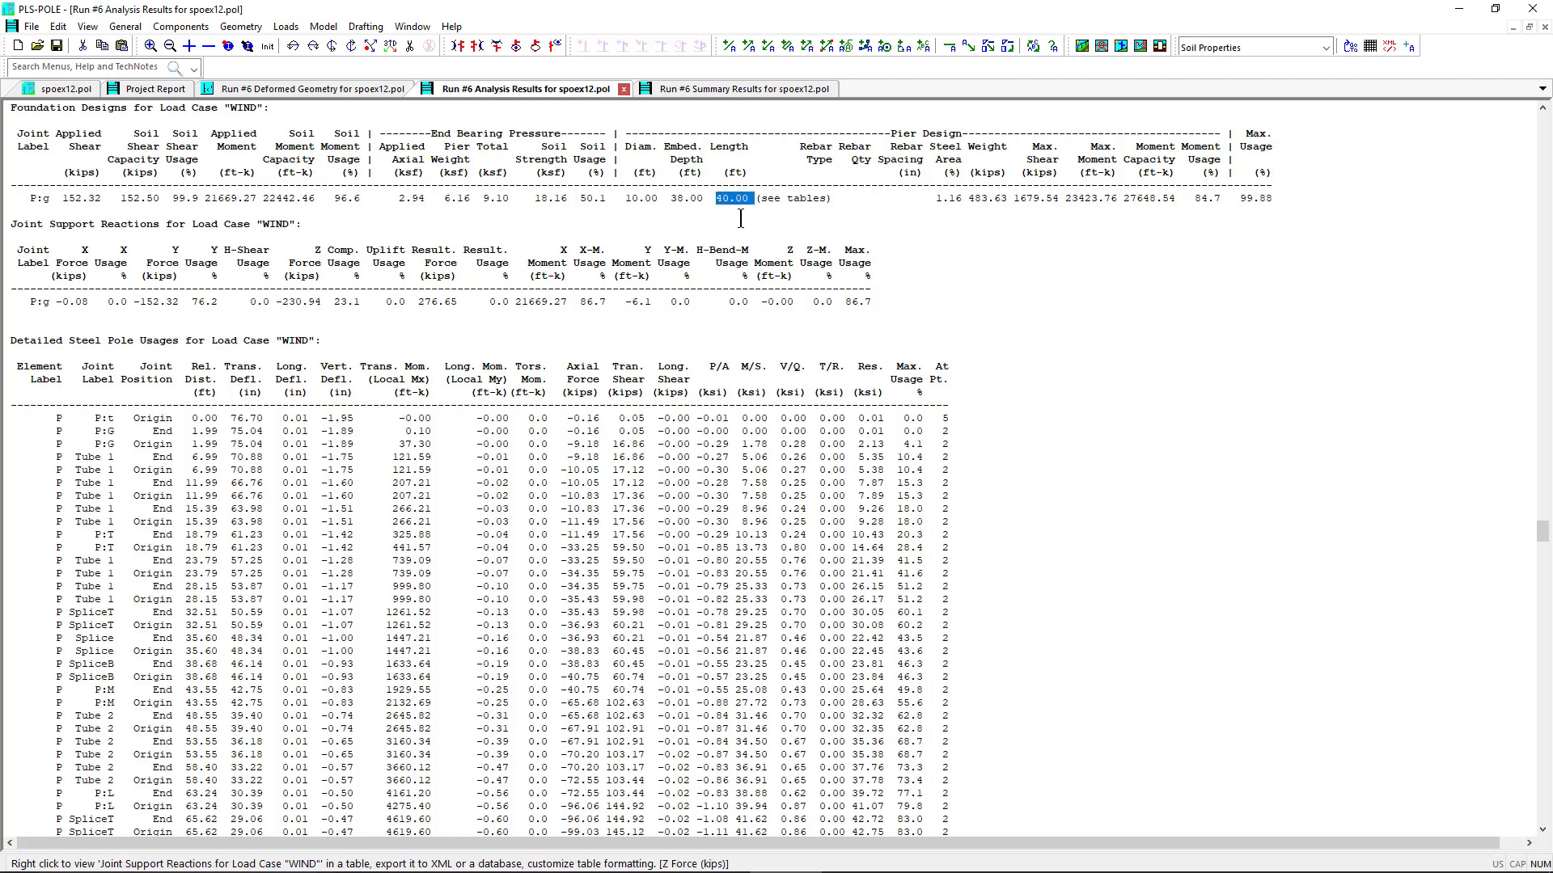
pyautogui.click(769, 226)
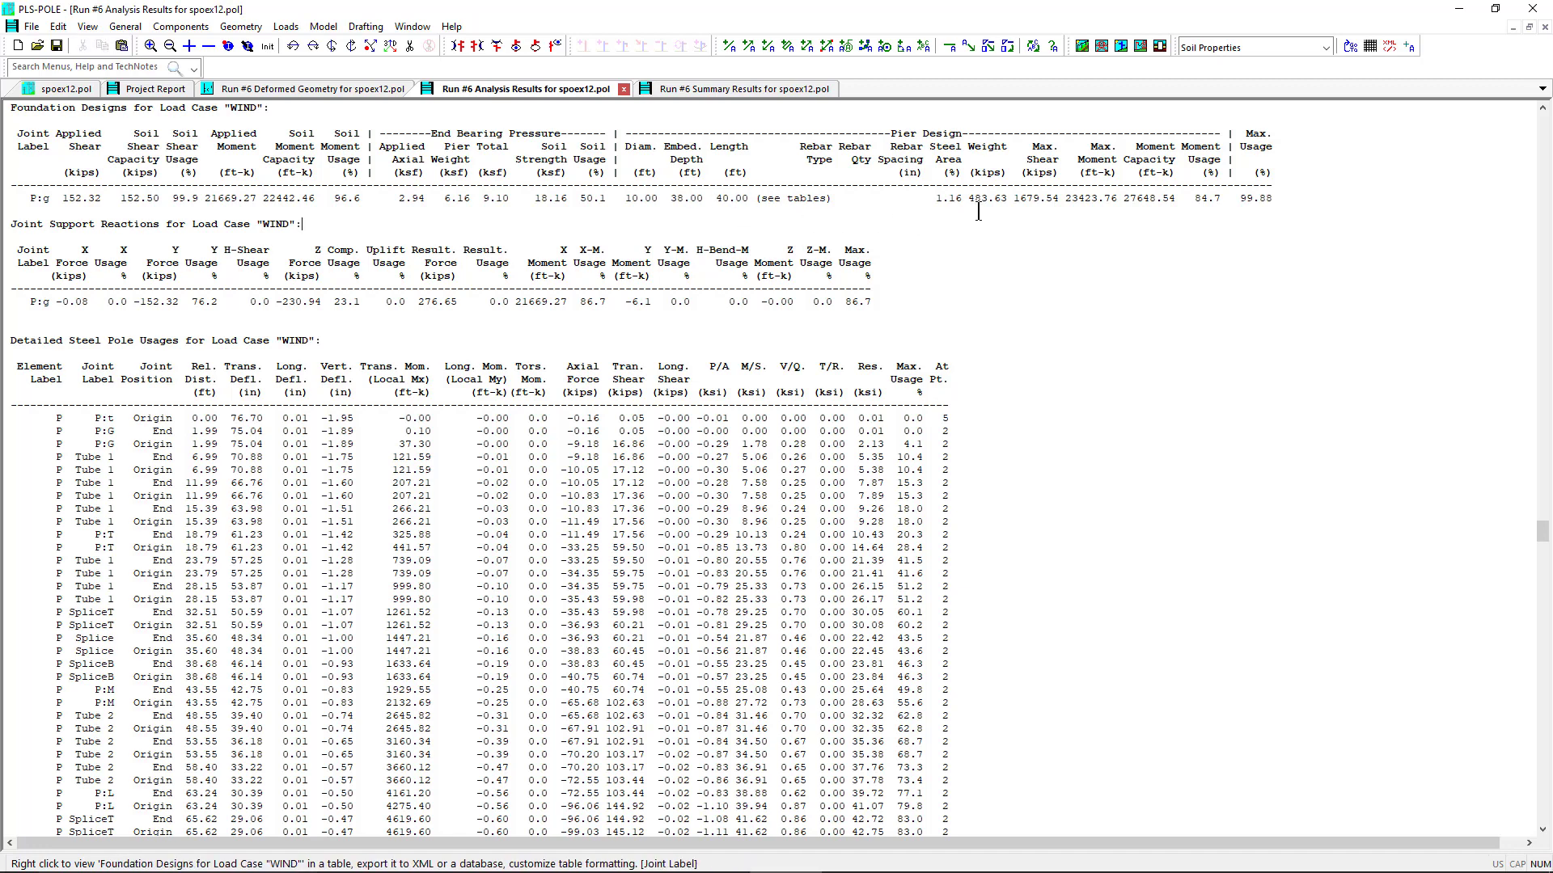
pyautogui.moveTo(936, 199); pyautogui.dragTo(1010, 201)
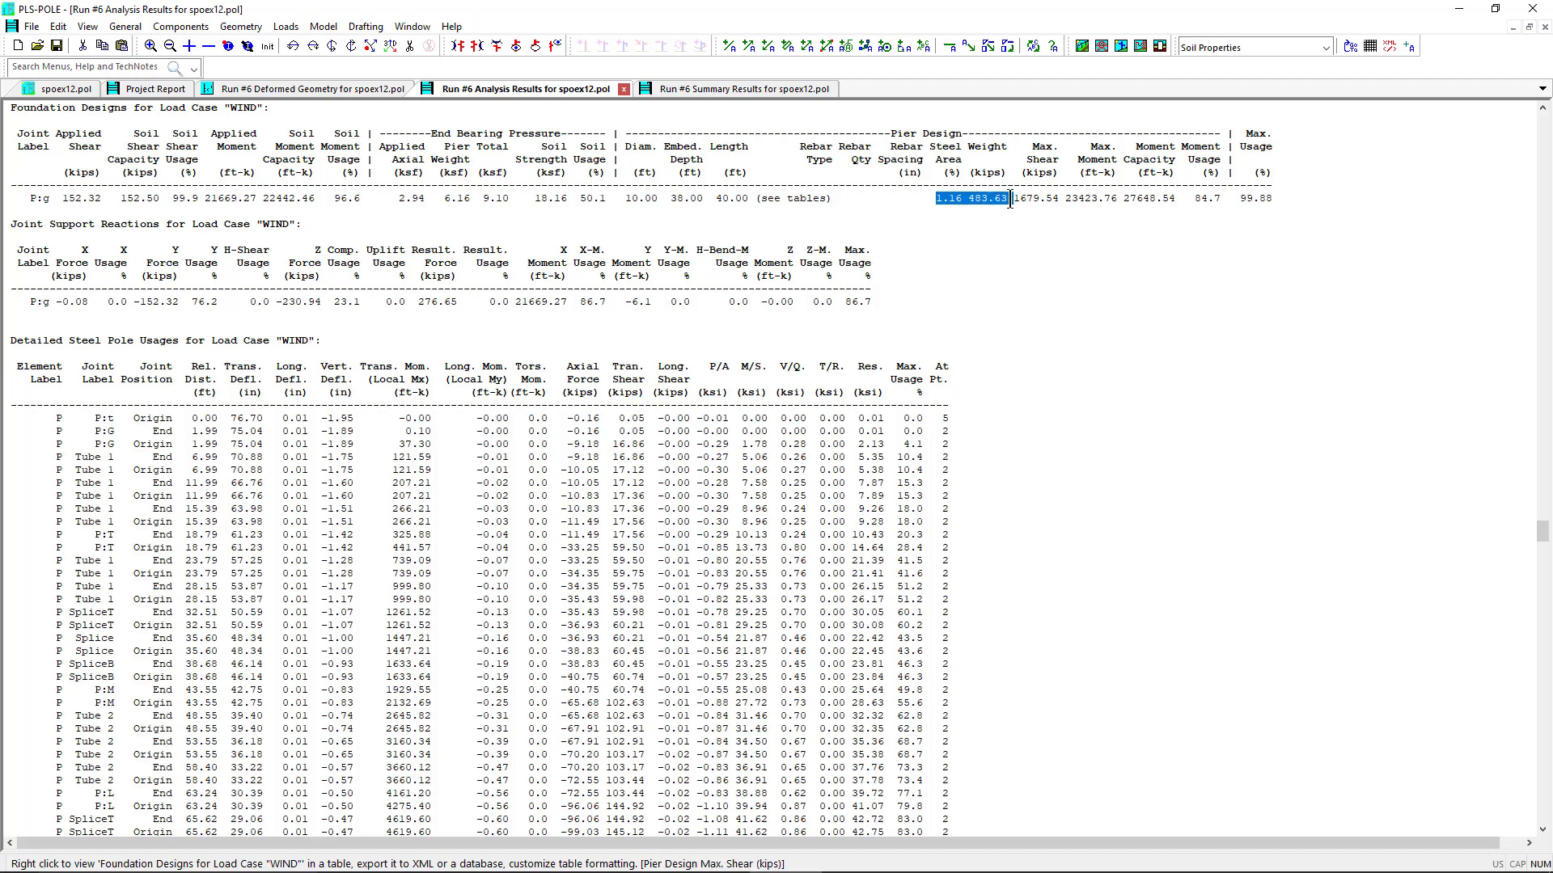
pyautogui.click(1120, 279)
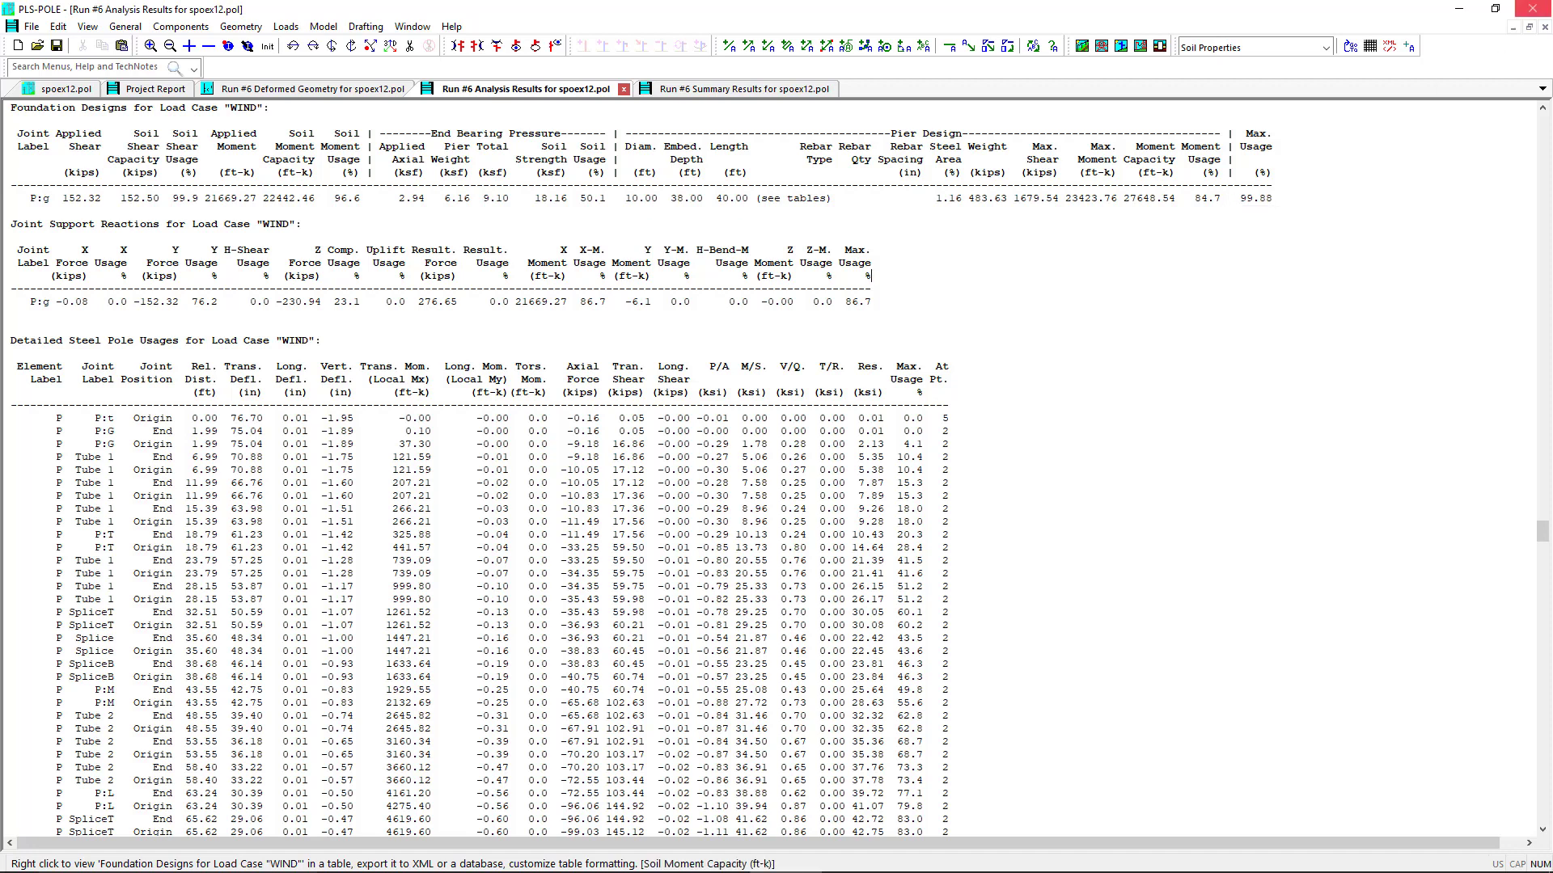
pyautogui.click(1533, 9)
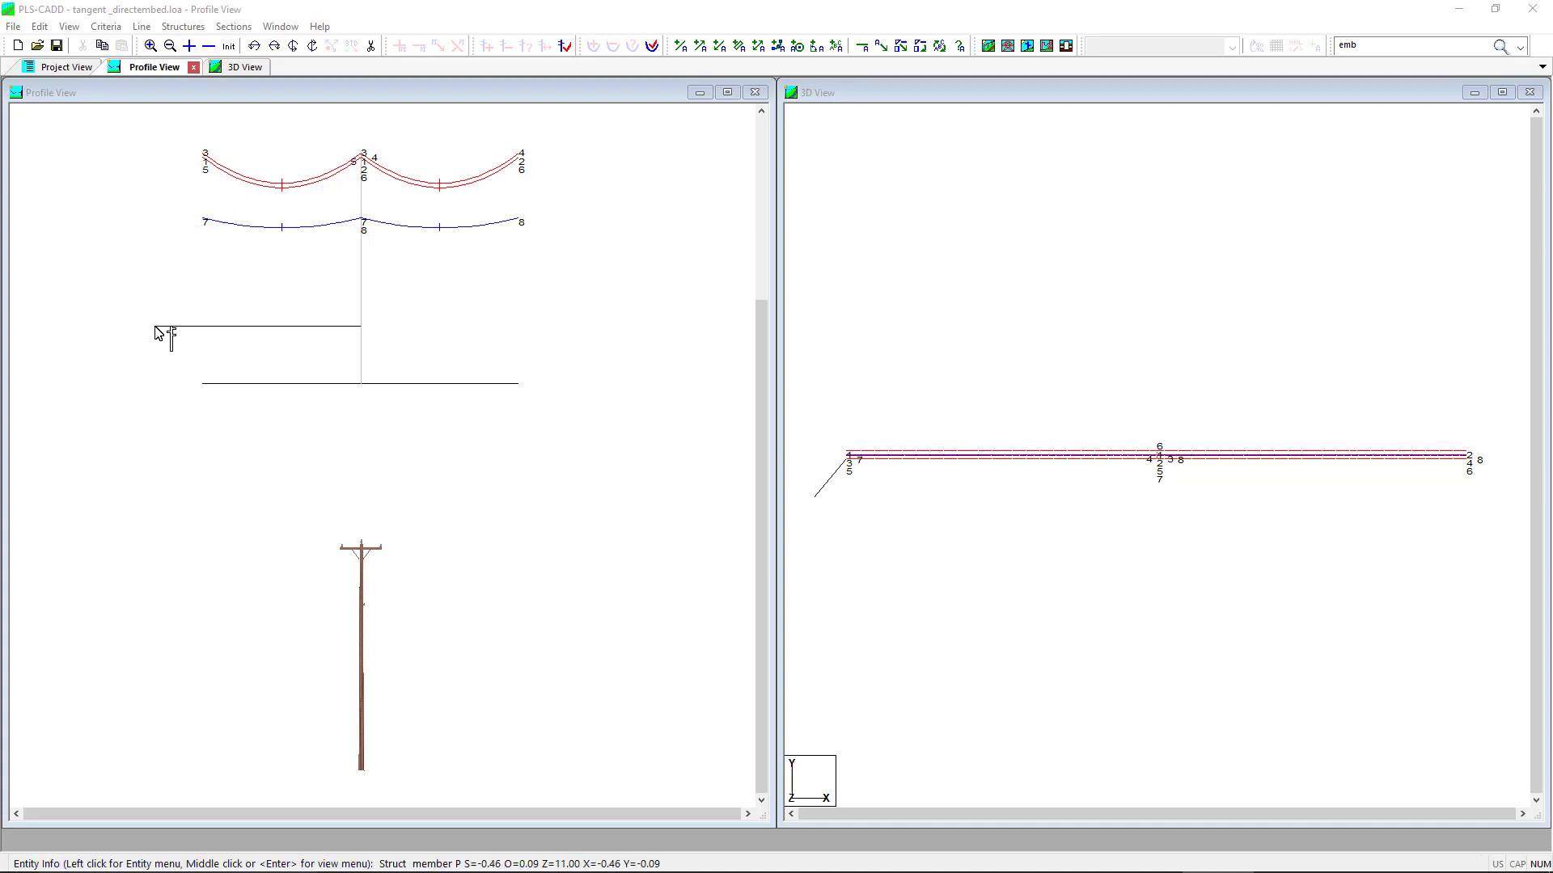
# Start a Save As of the project, then cancel it
pyautogui.click(13, 26)
pyautogui.click(41, 118)
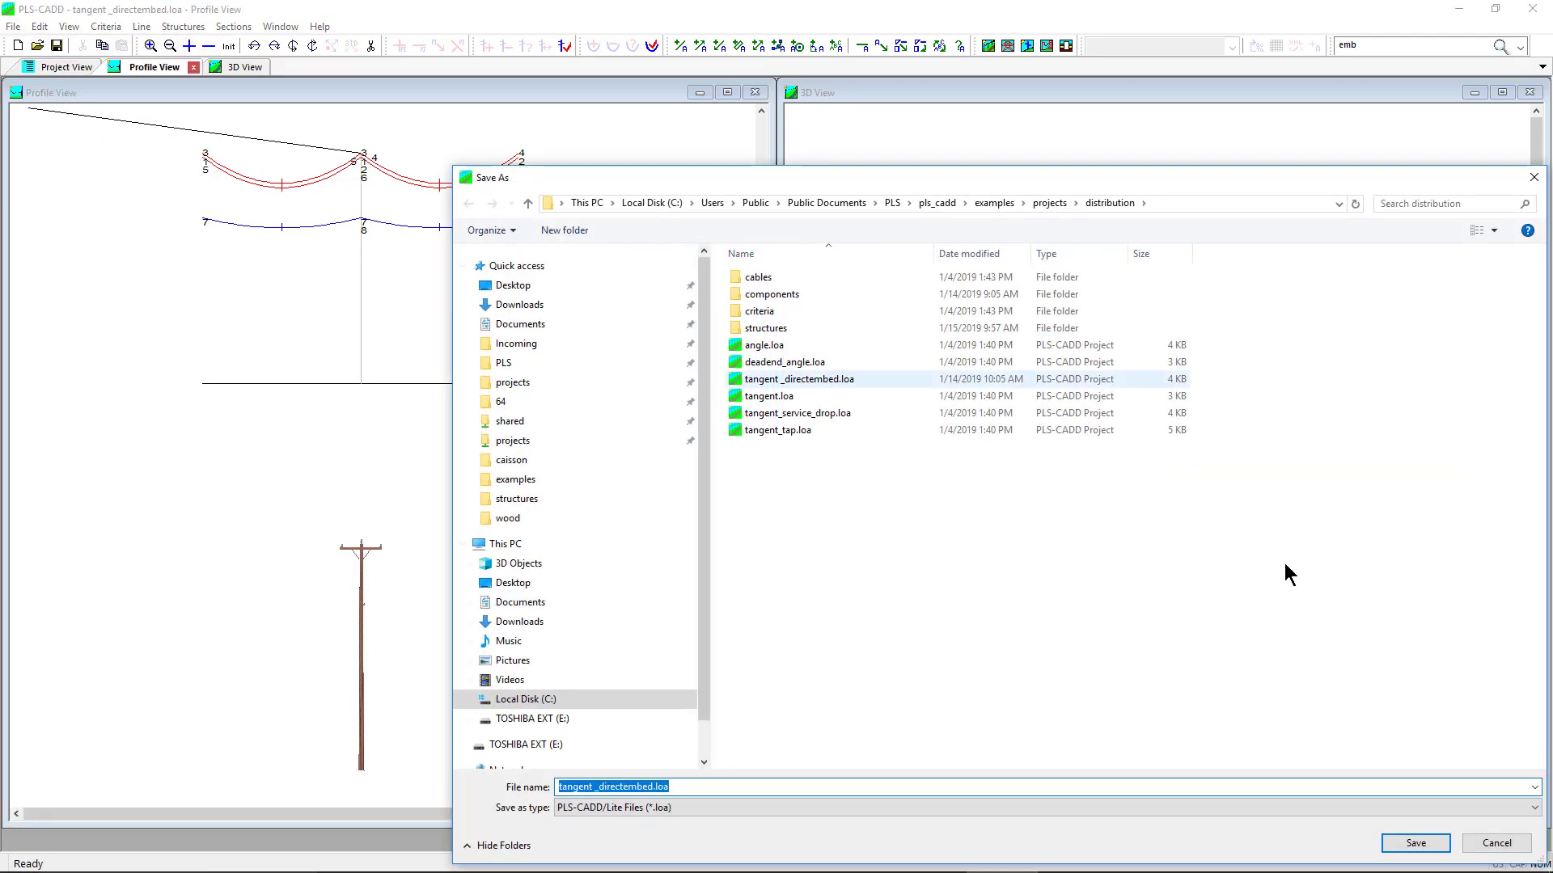
pyautogui.click(1495, 845)
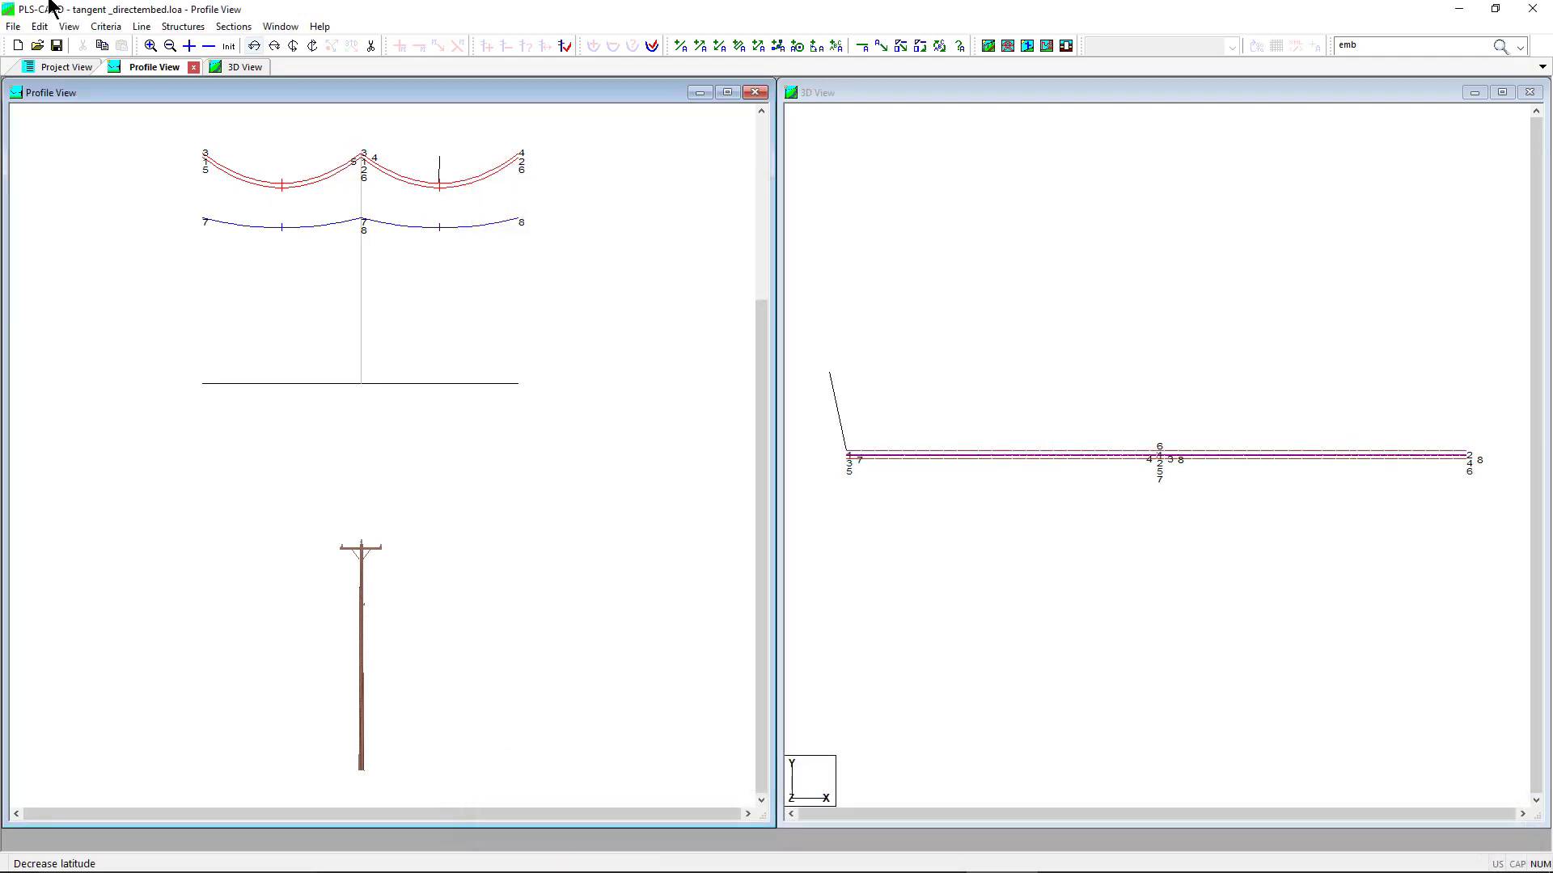
# From the span table, widen Cable File Name and edit the pole structure in PLS-POLE
pyautogui.click(141, 25)
pyautogui.click(158, 46)
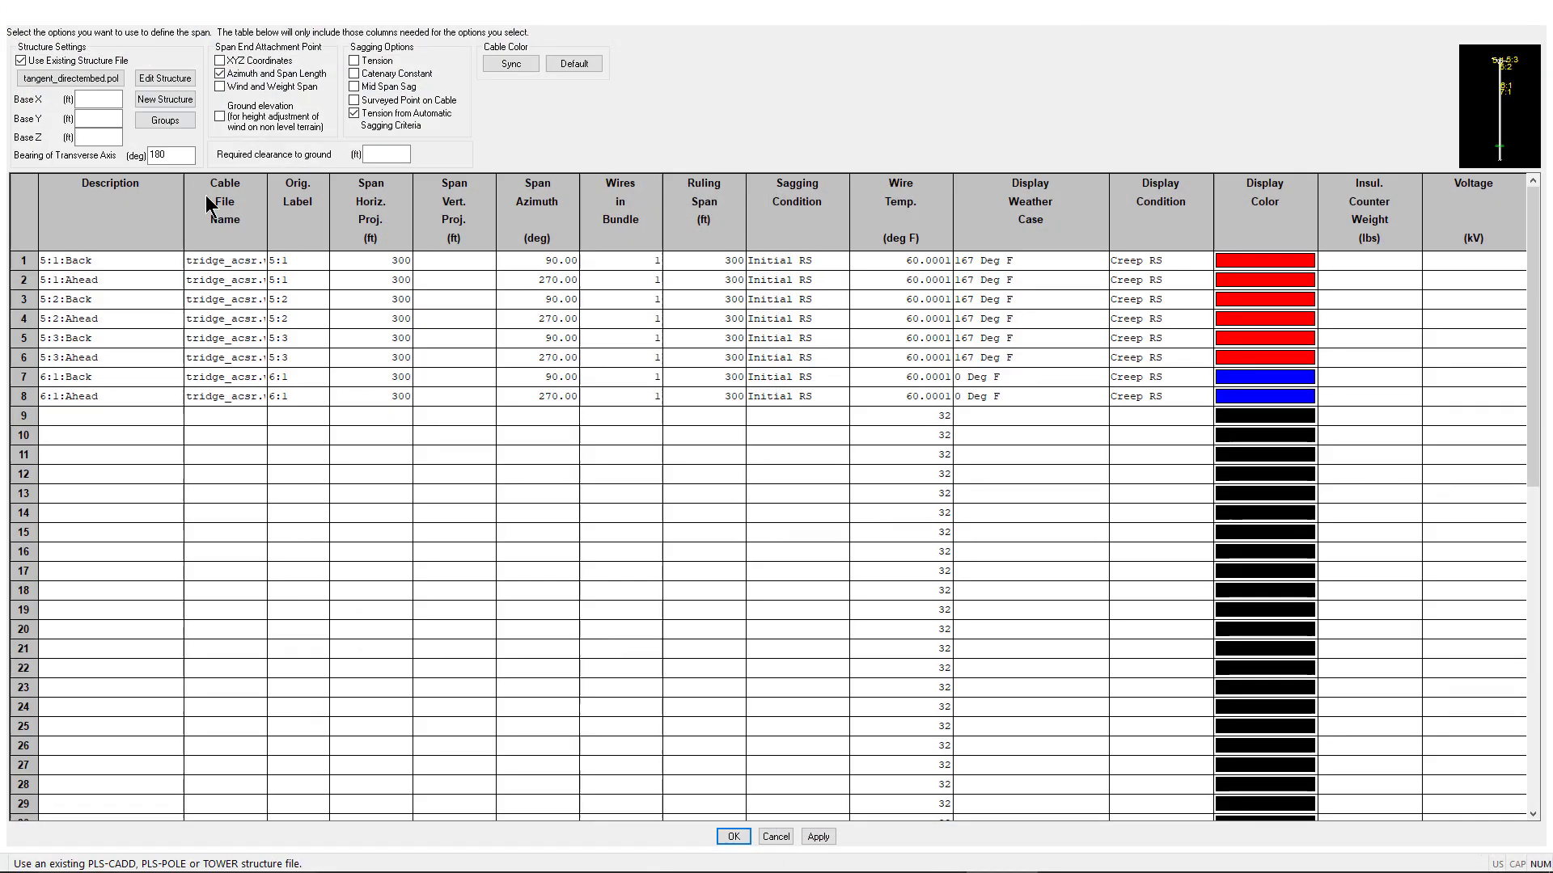
pyautogui.moveTo(268, 225); pyautogui.dragTo(319, 227)
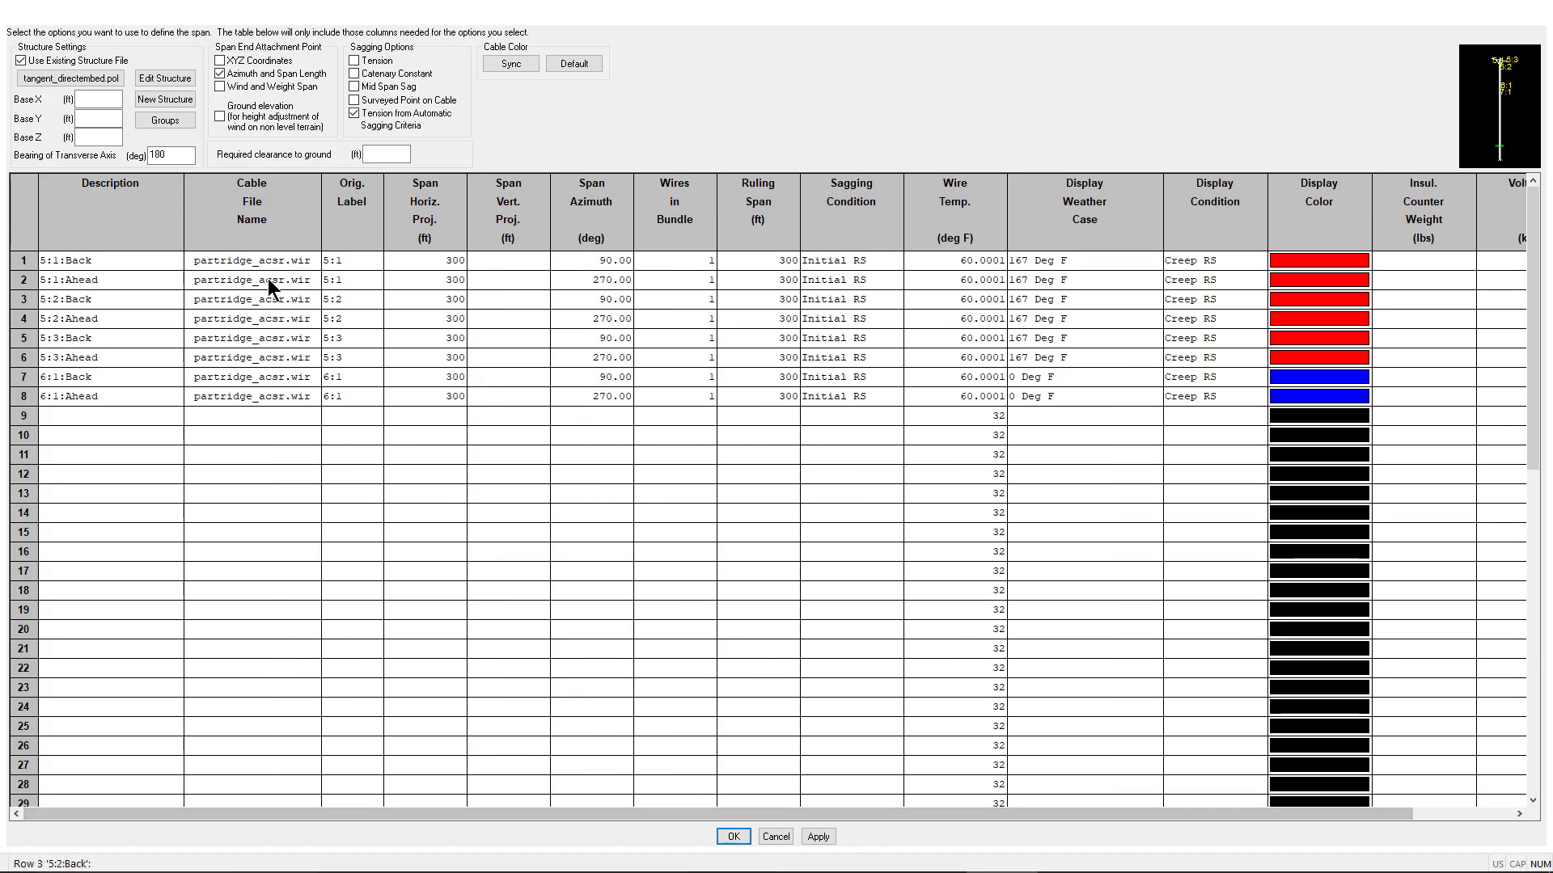
pyautogui.click(160, 82)
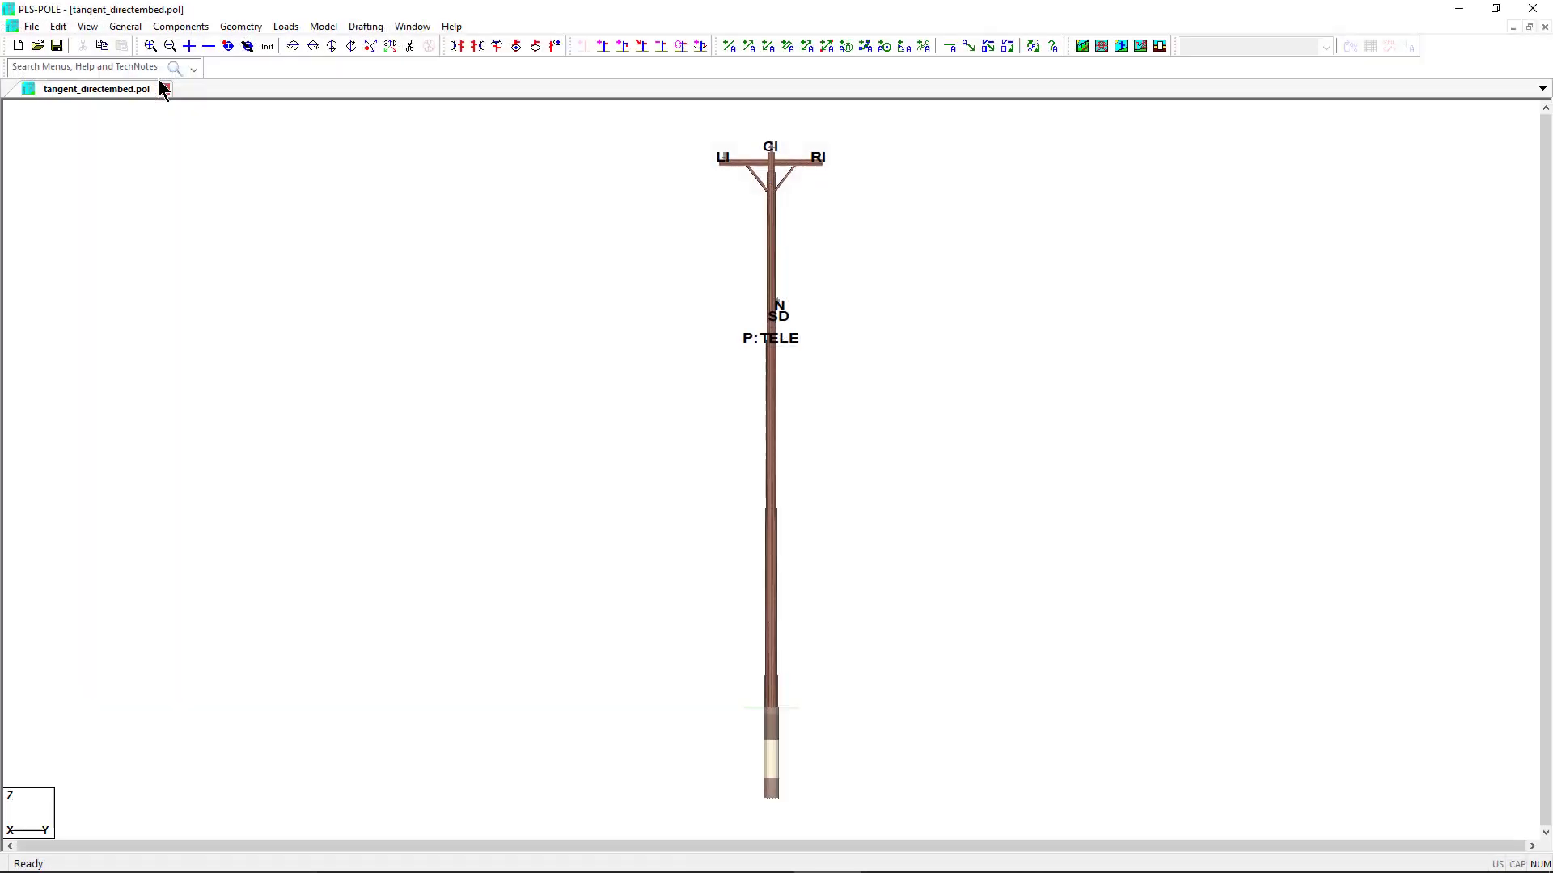
# Review the restrained joint foundation values, including 1.100 pole diameter and 7.00 hole depth
pyautogui.click(243, 27)
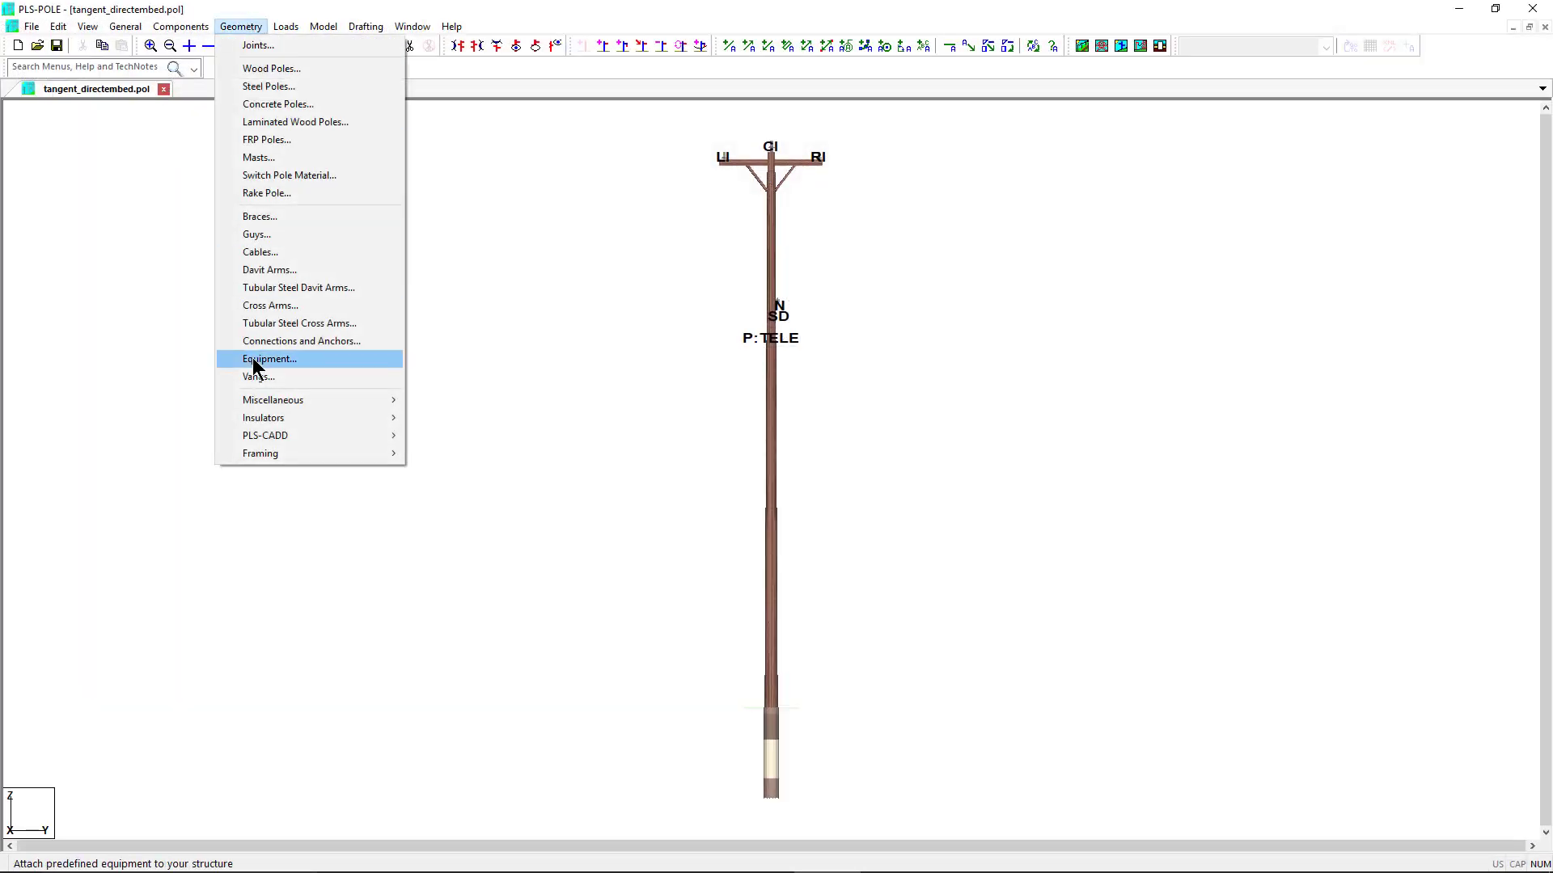
pyautogui.moveTo(289, 402)
pyautogui.click(433, 415)
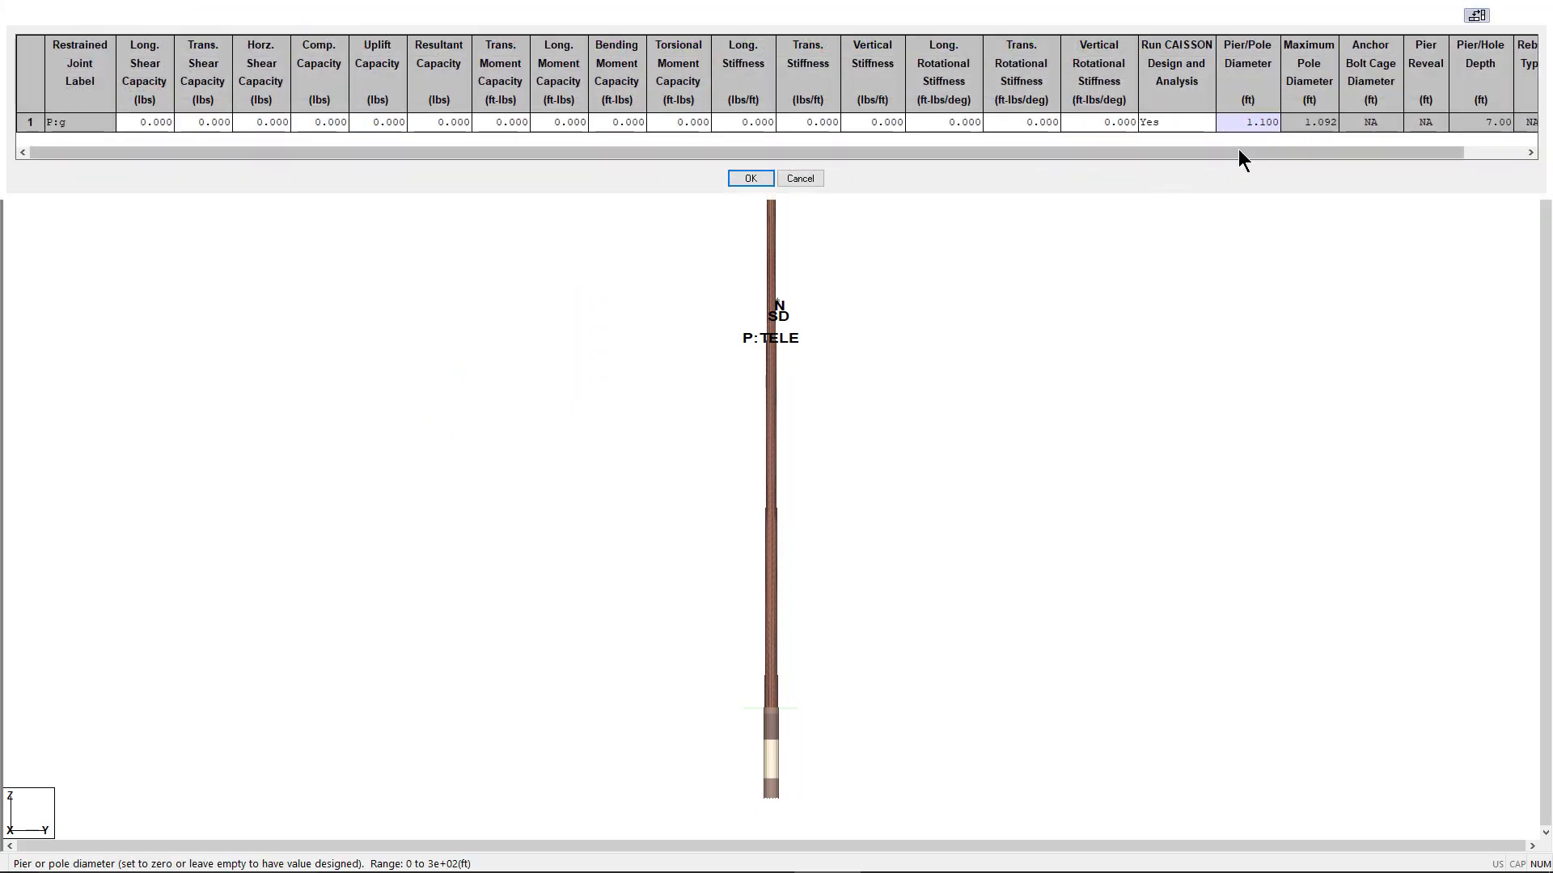
pyautogui.moveTo(1239, 150); pyautogui.dragTo(1313, 155)
pyautogui.click(1186, 123)
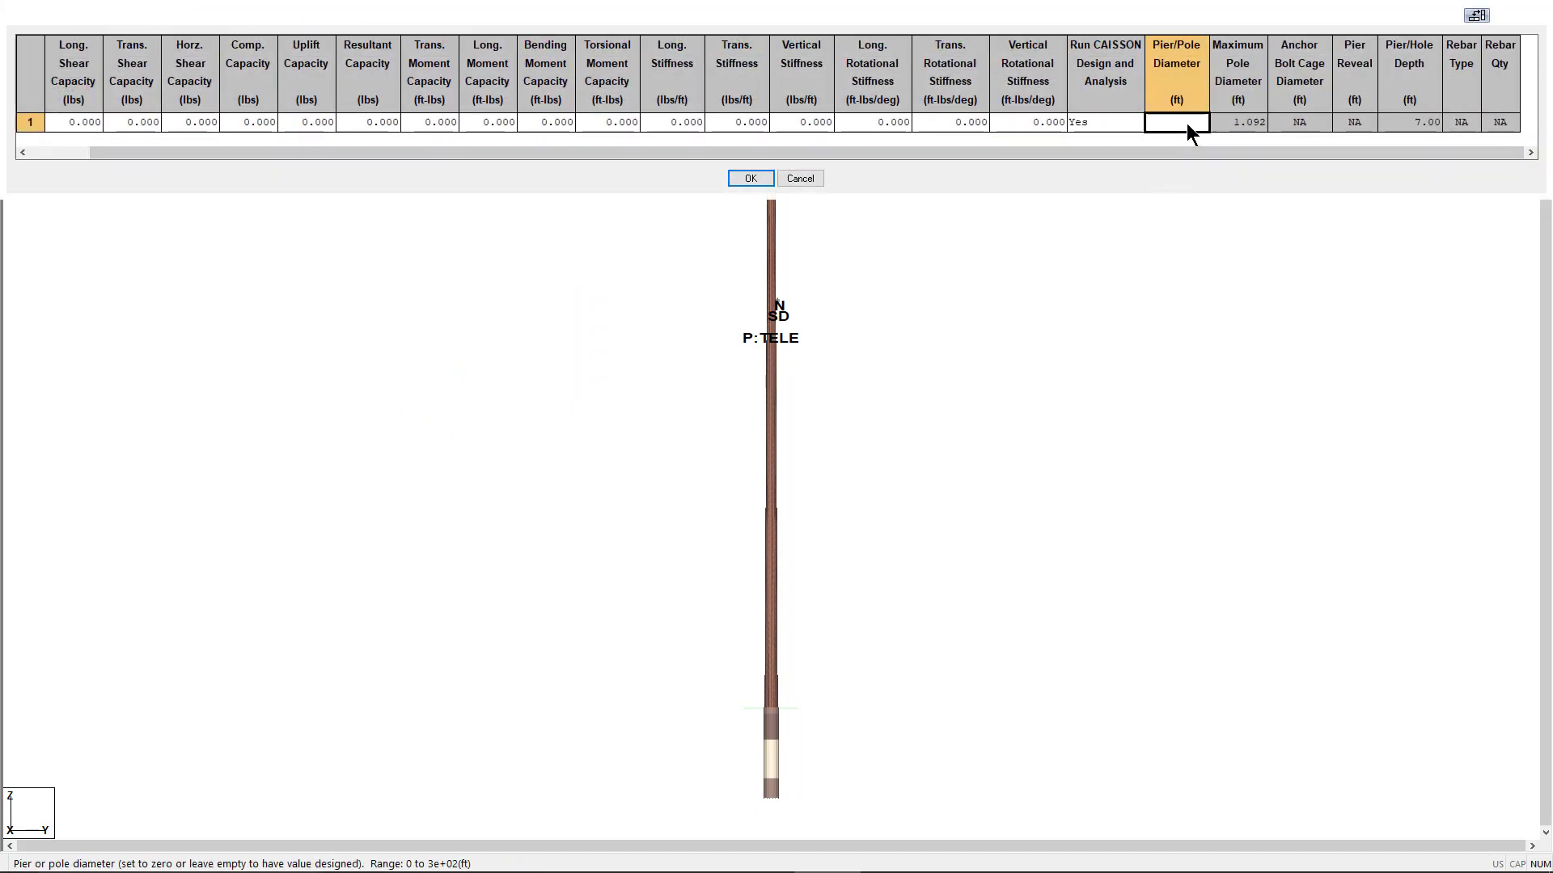
pyautogui.click(1237, 125)
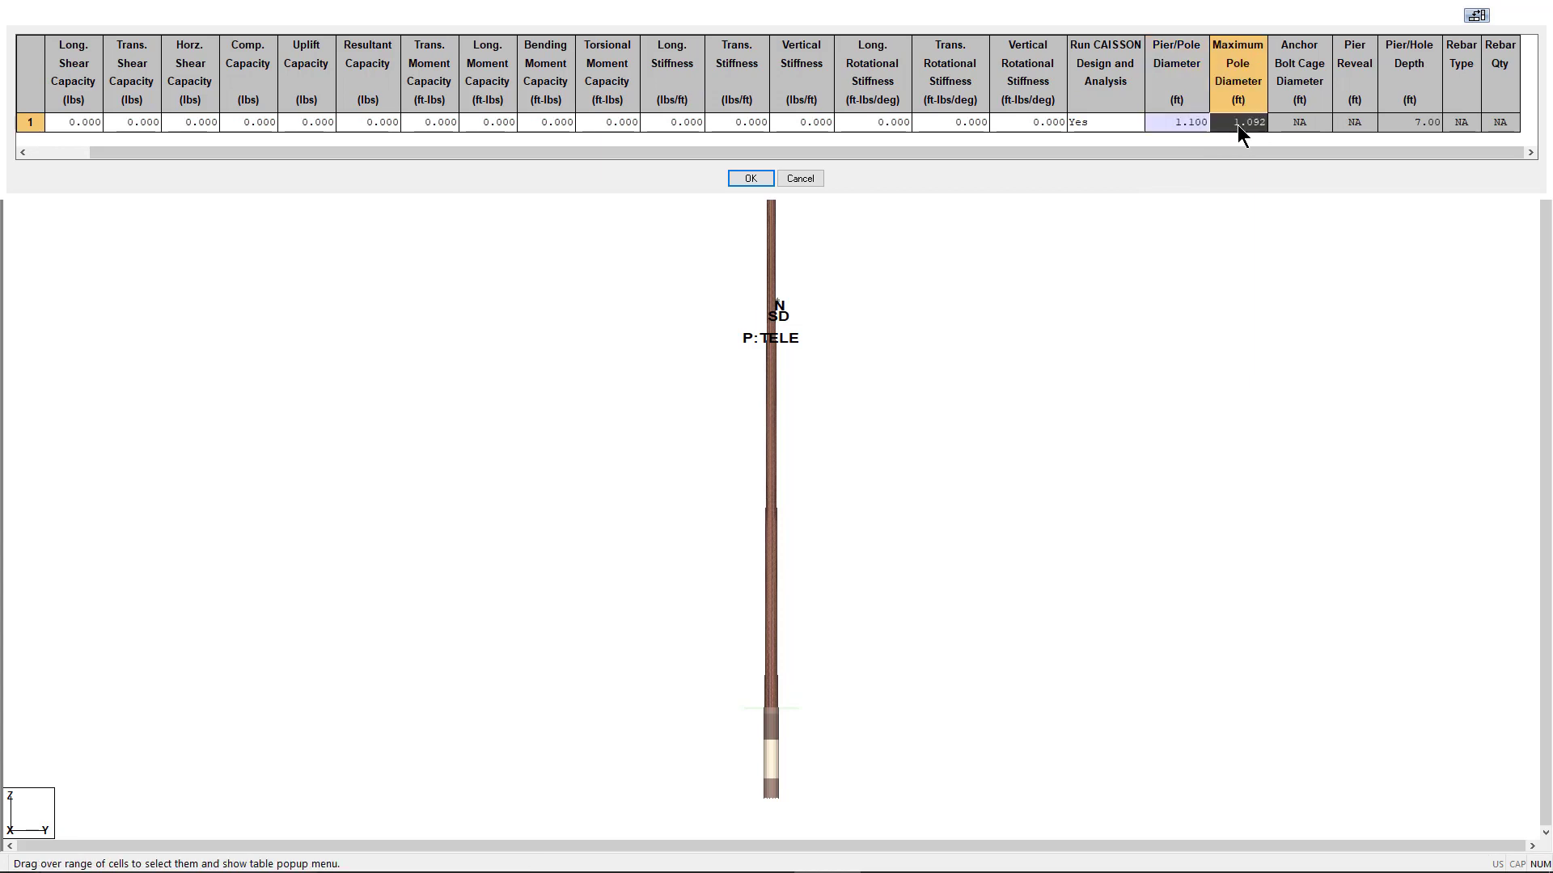
pyautogui.click(1390, 124)
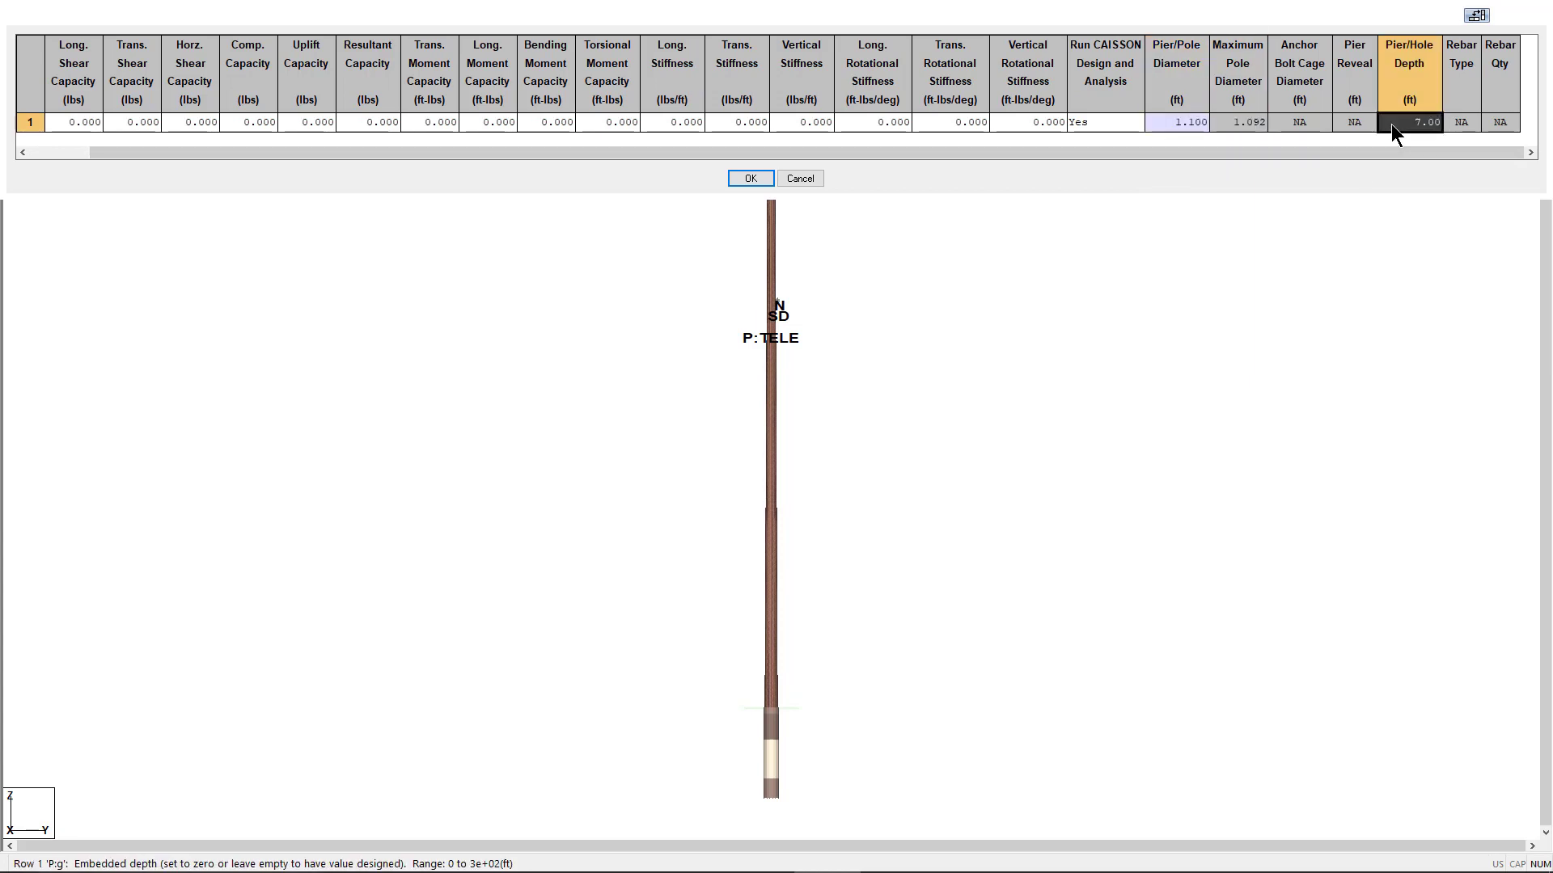
pyautogui.click(1342, 128)
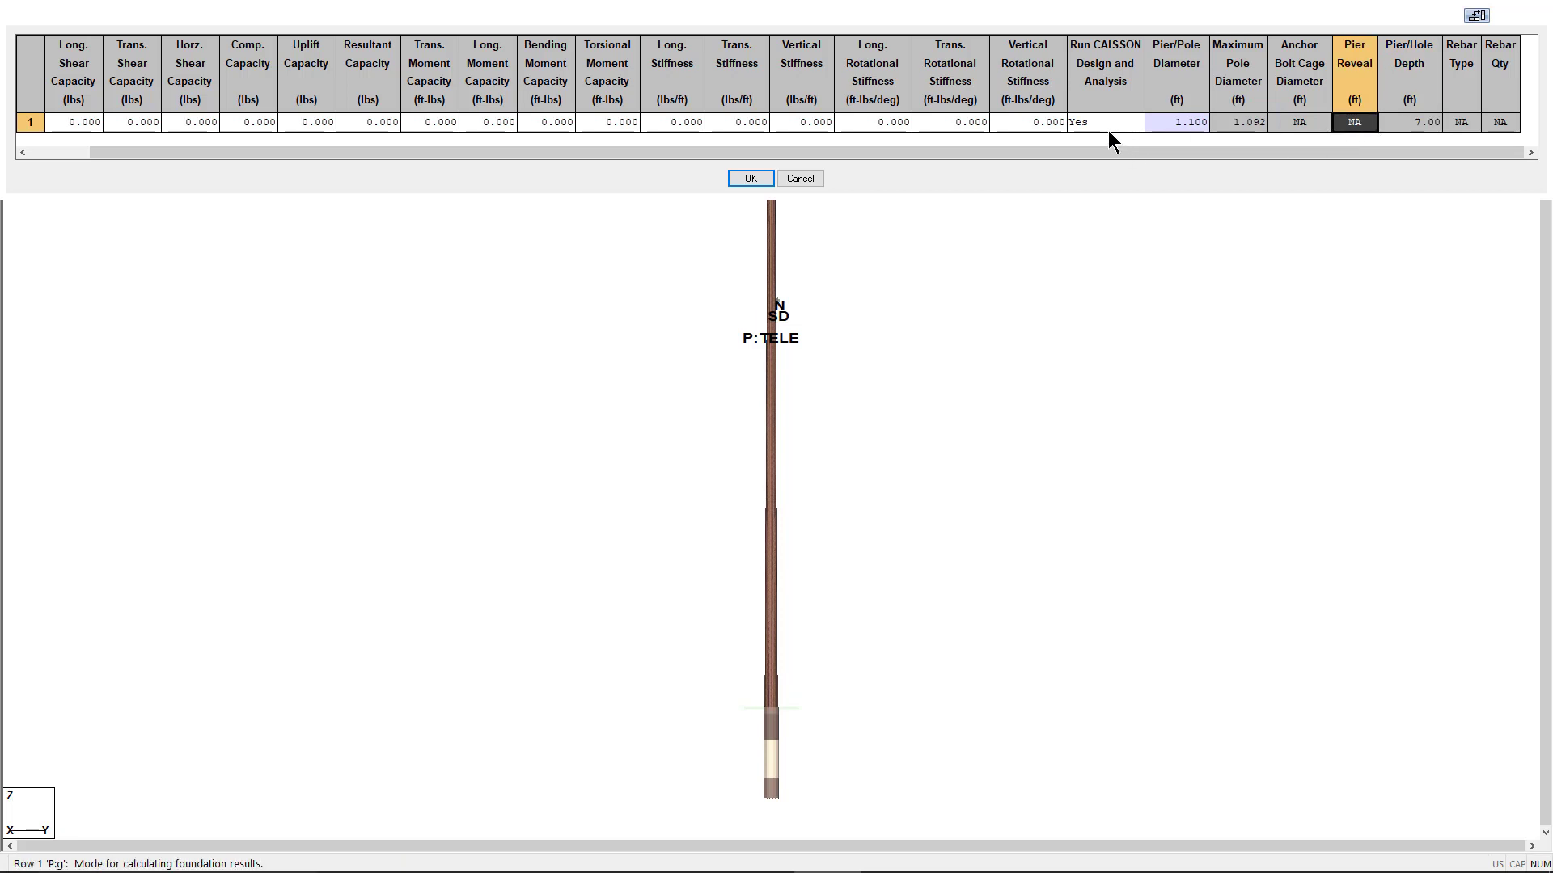
pyautogui.click(751, 178)
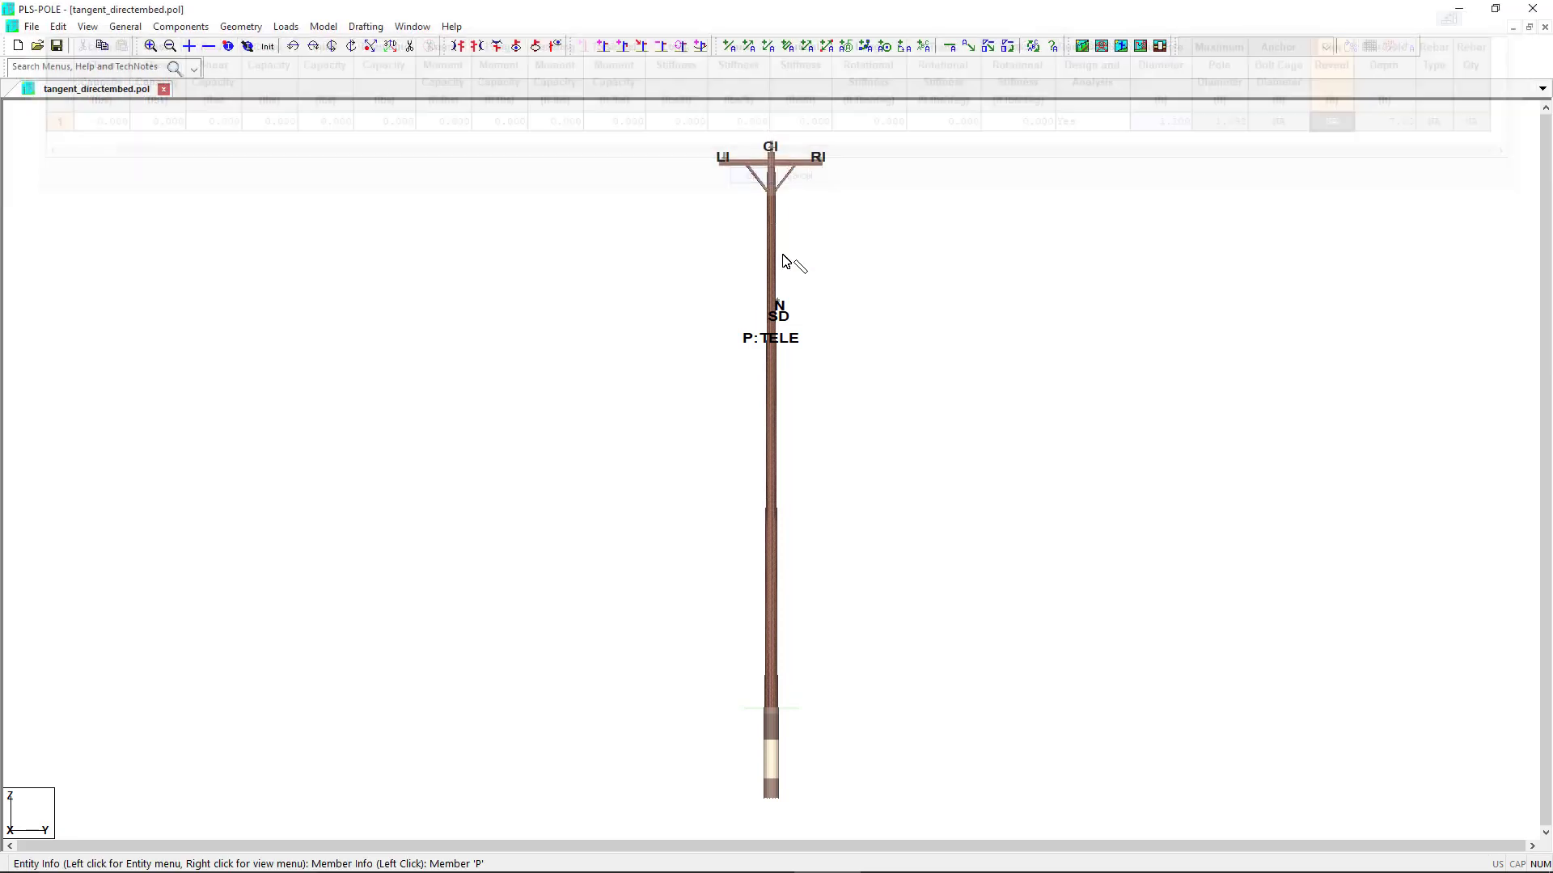
# Check the pole member's connectivity and soil settings, then close saving tangent_directembed.pol
pyautogui.rightClick(769, 278)
pyautogui.click(770, 283)
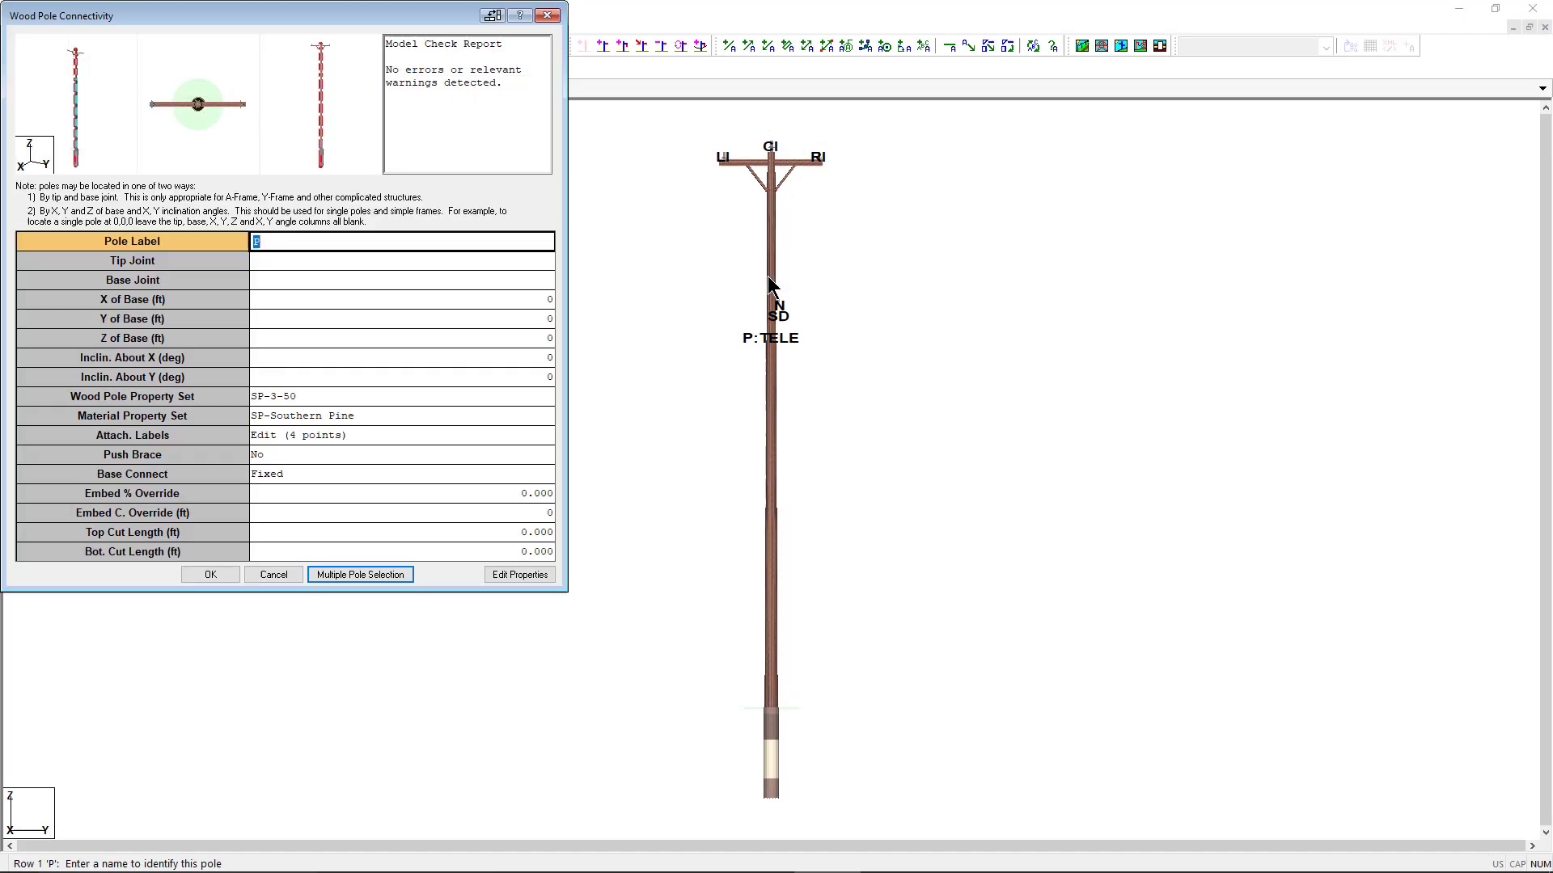
pyautogui.click(267, 576)
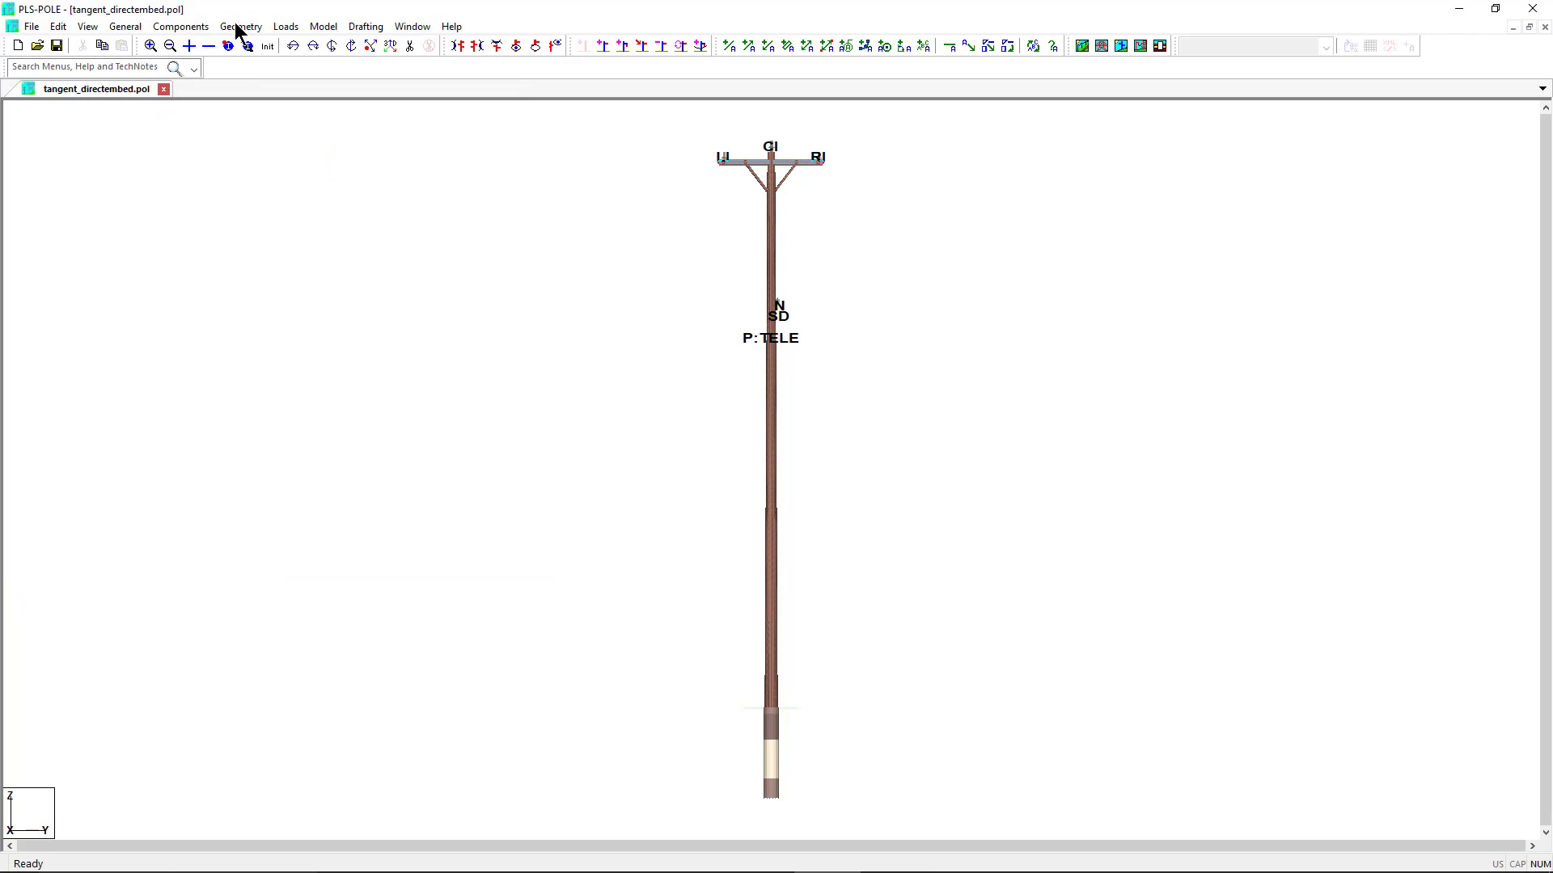
pyautogui.click(239, 27)
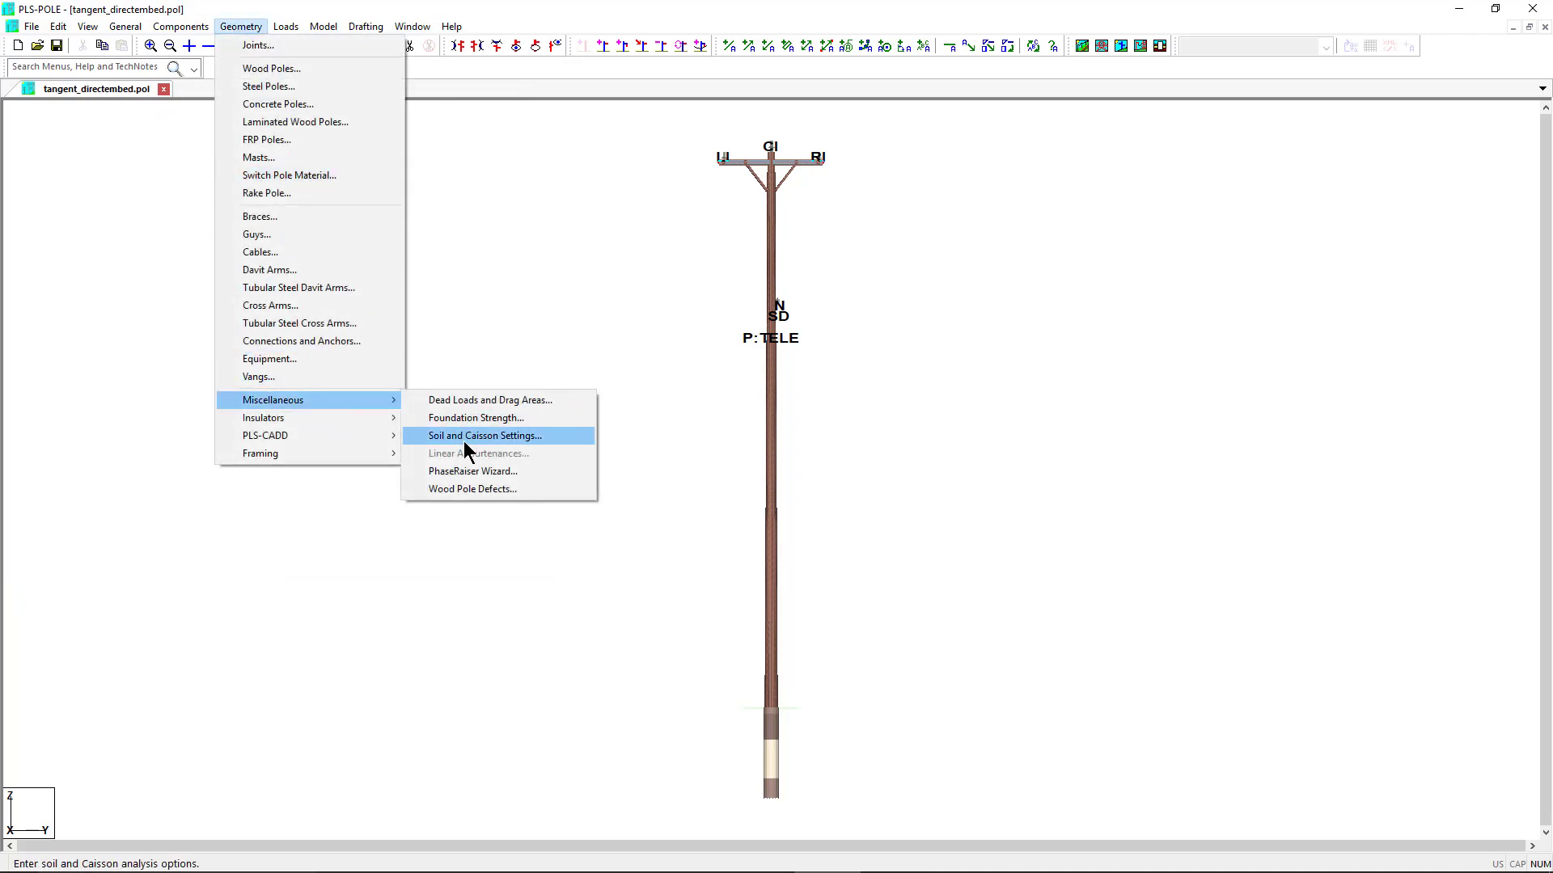
pyautogui.click(467, 437)
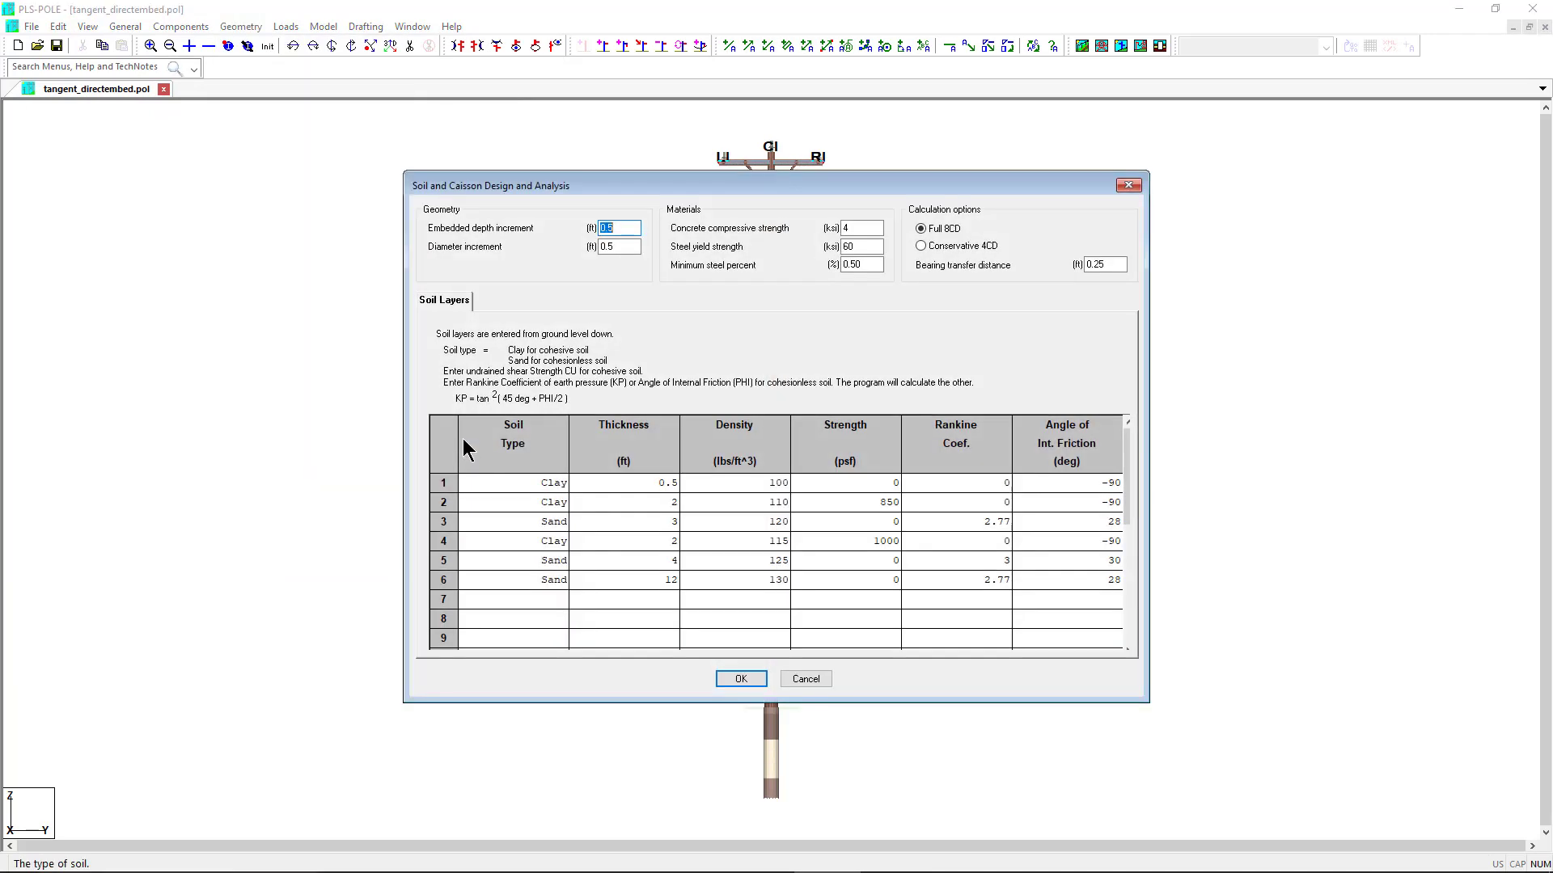
pyautogui.click(740, 679)
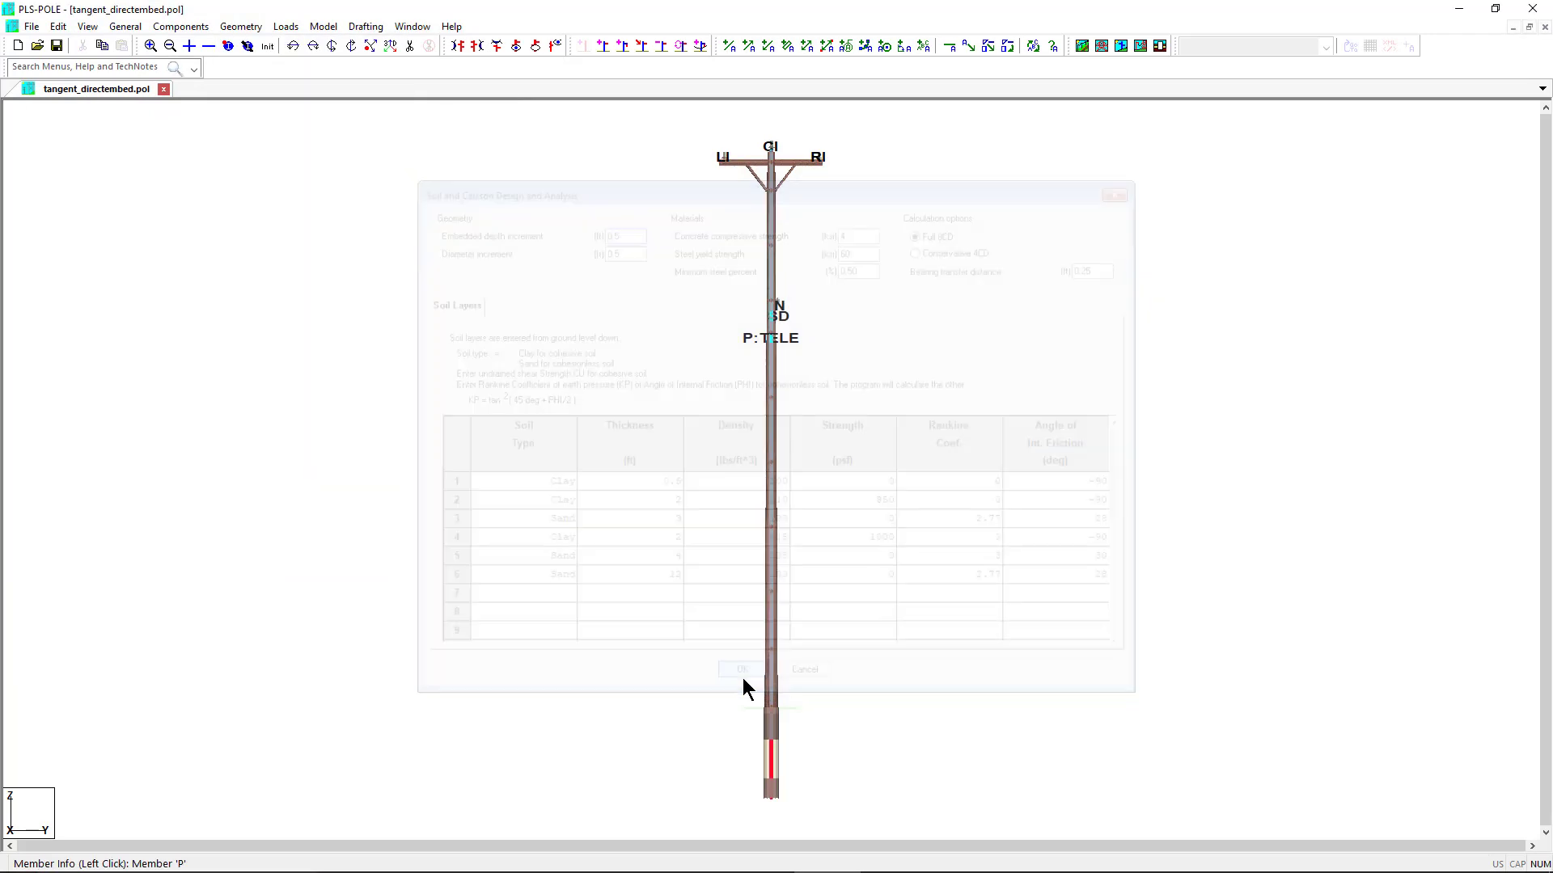
pyautogui.click(1532, 8)
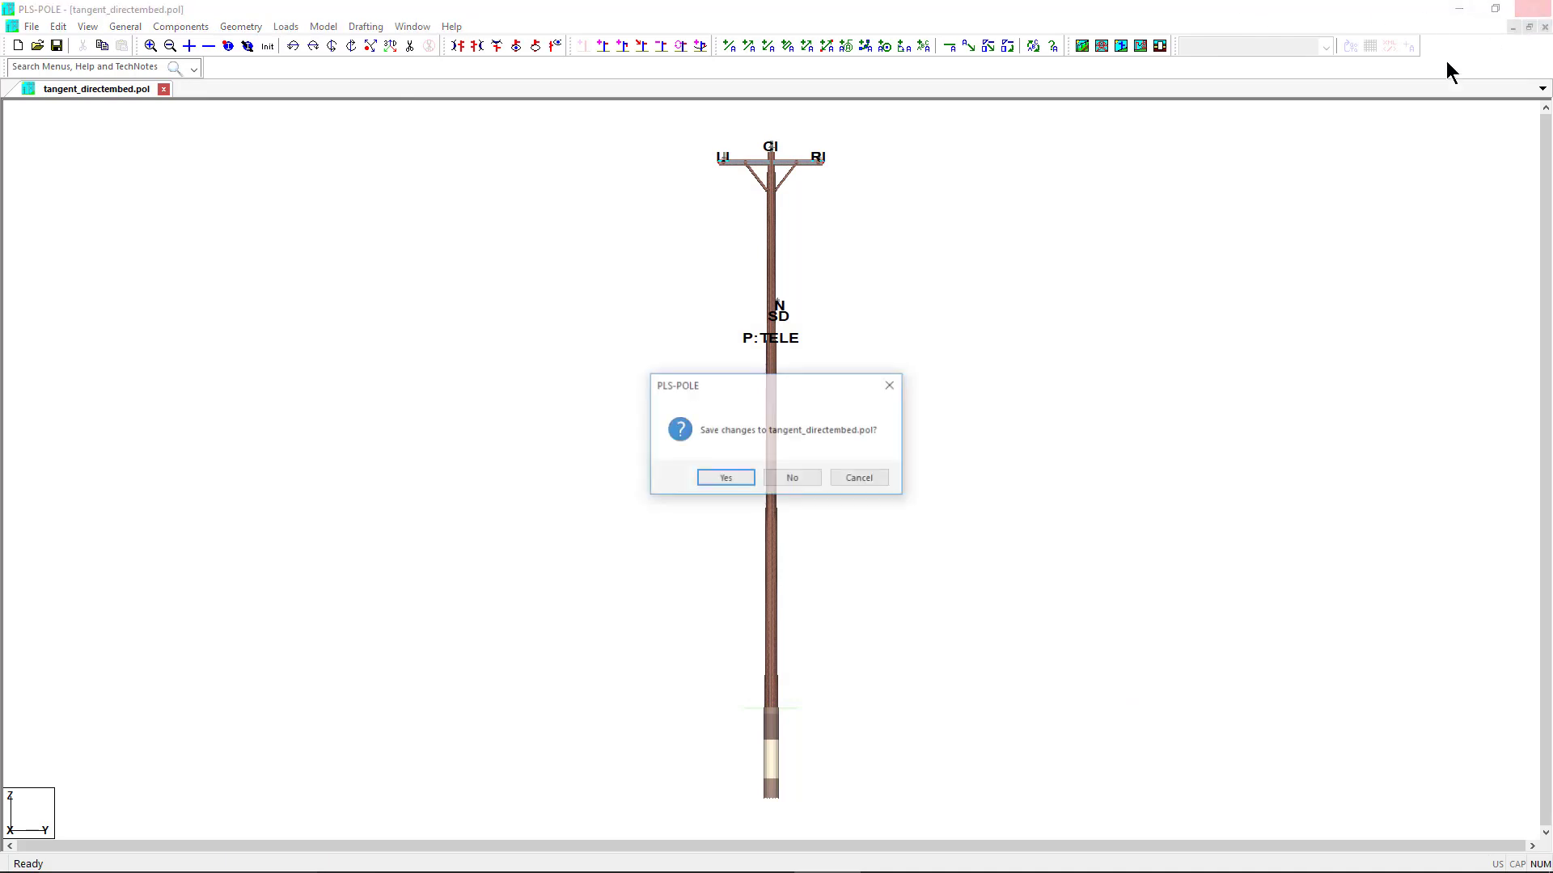
pyautogui.click(739, 479)
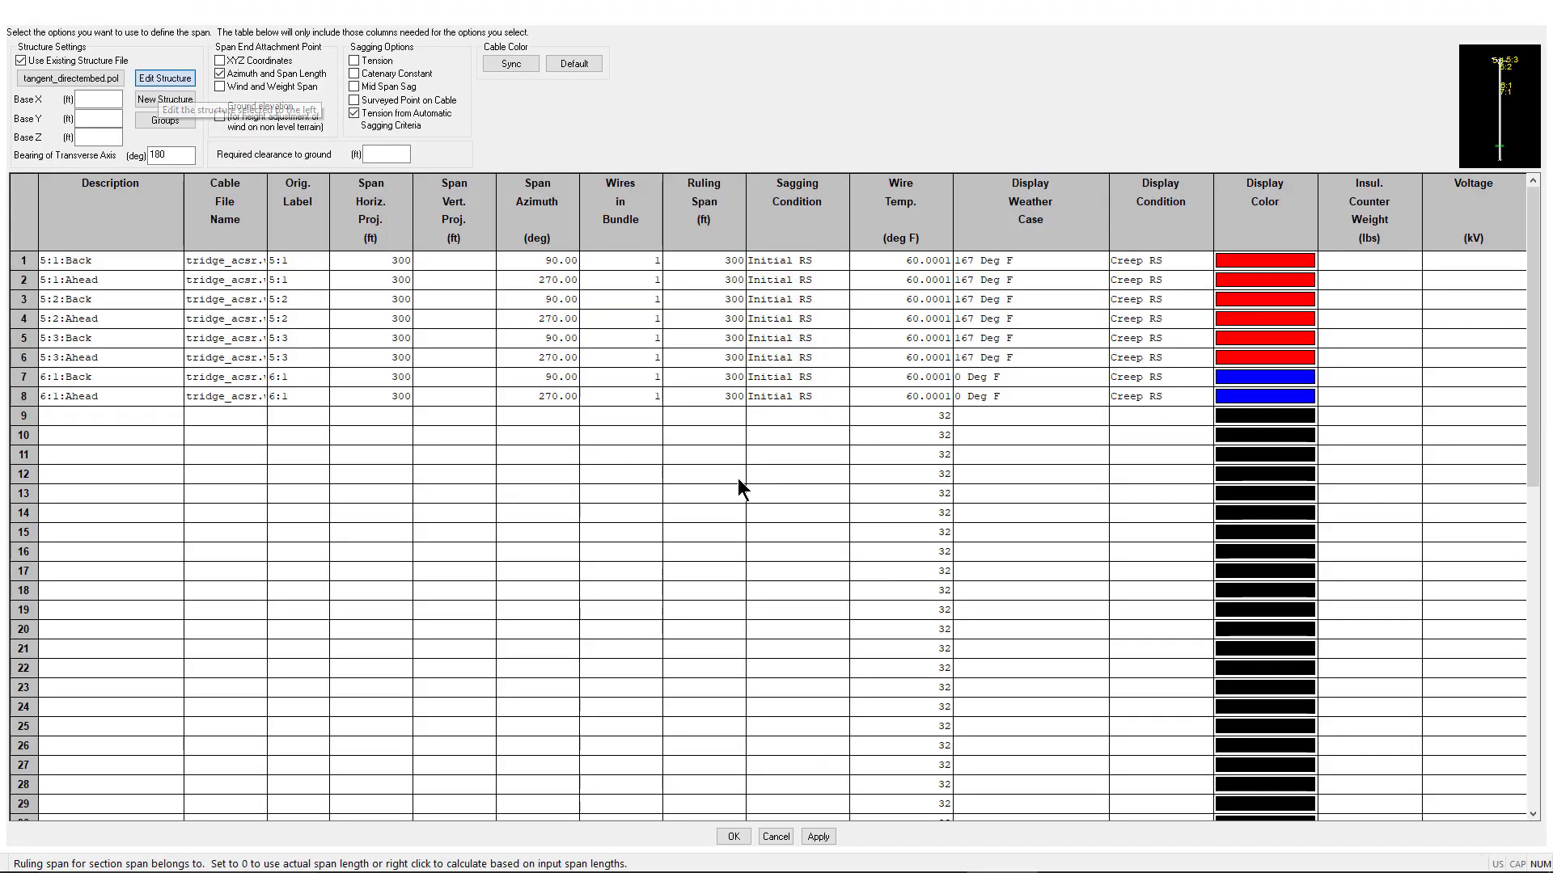
# Close the span table and run a Structure Check producing only the Summary report
pyautogui.click(733, 837)
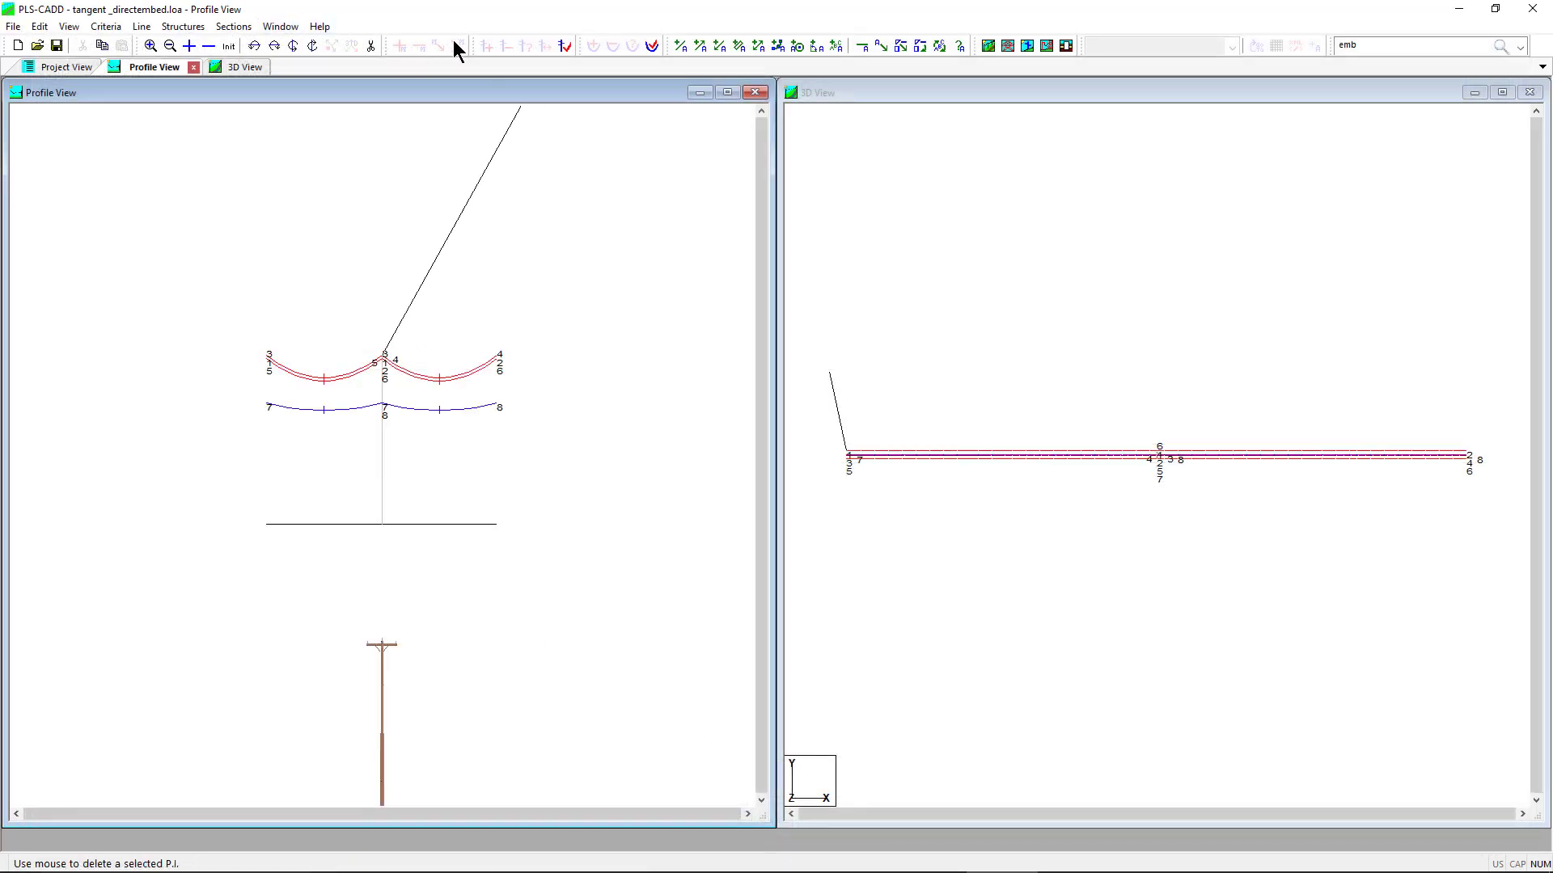
pyautogui.click(564, 46)
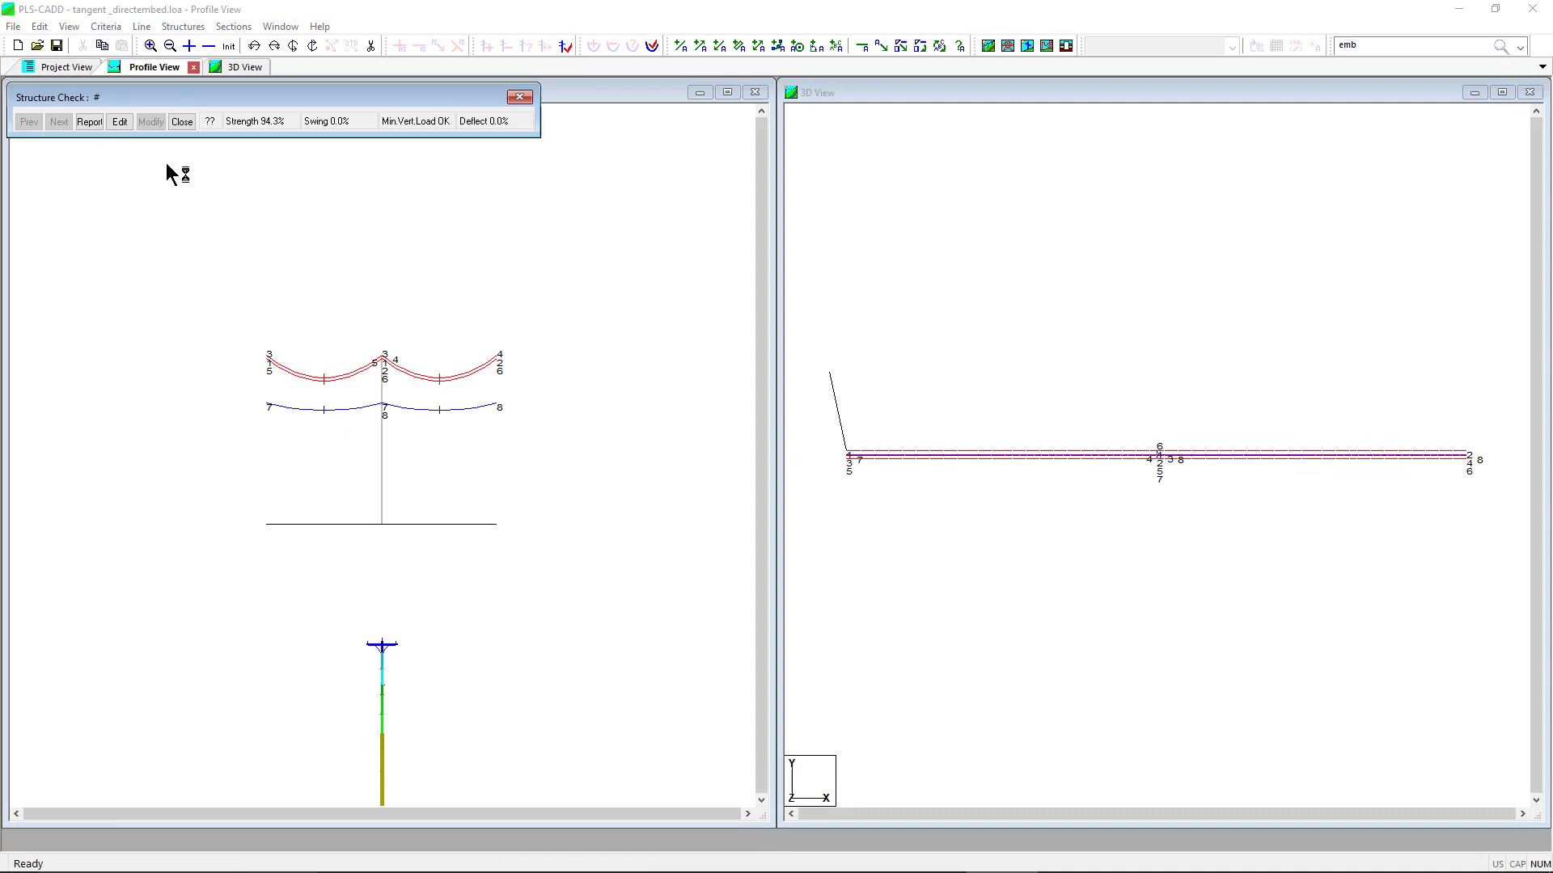
pyautogui.click(91, 122)
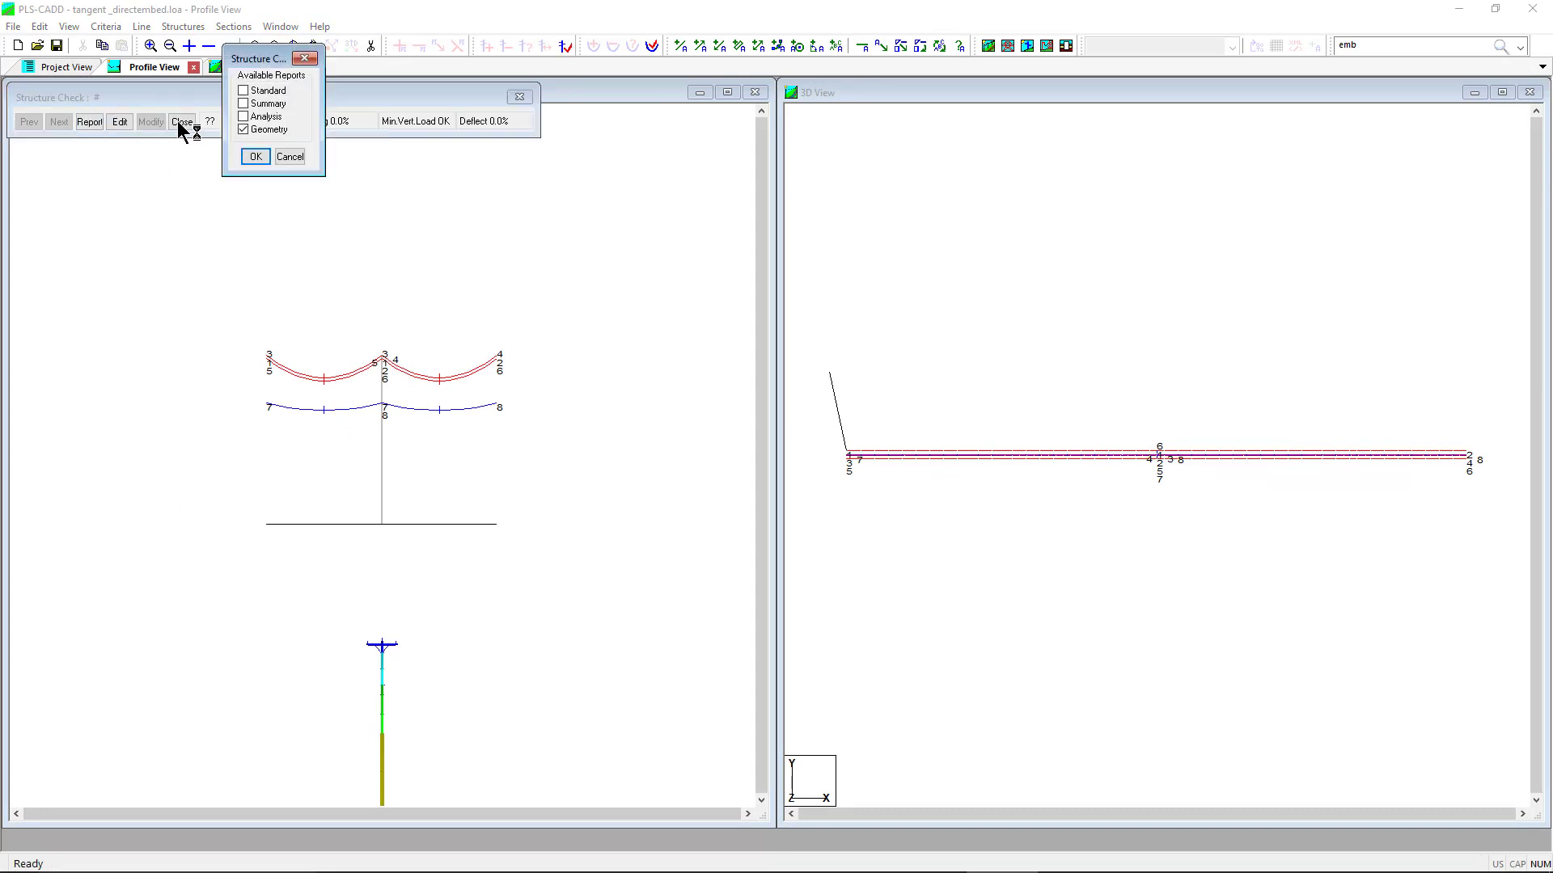
pyautogui.click(242, 104)
pyautogui.click(243, 129)
pyautogui.click(255, 156)
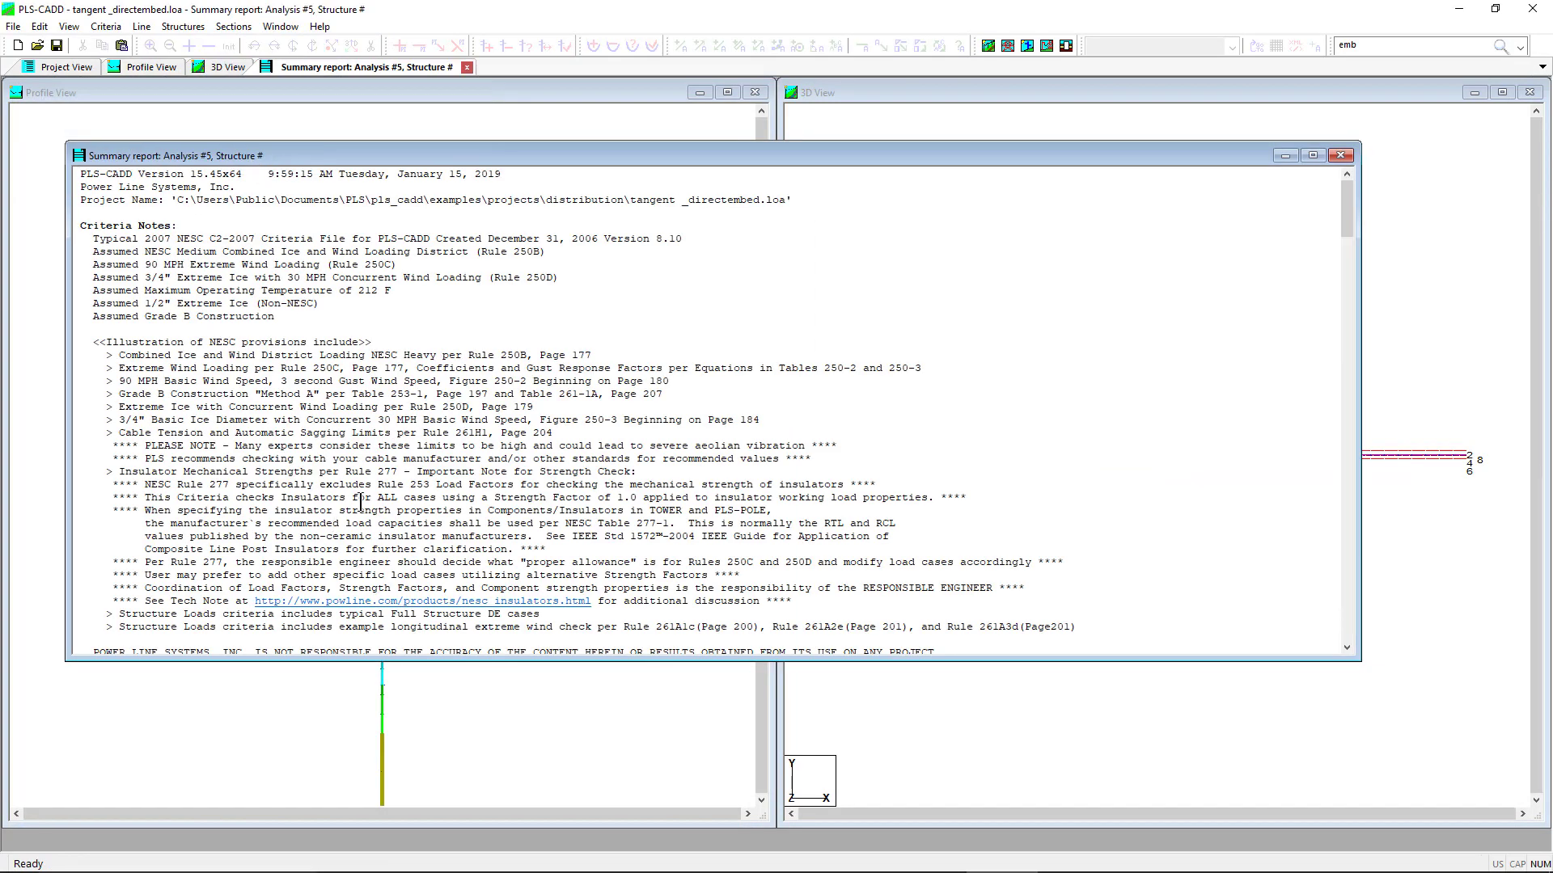
# Find and mark the 94.27% maximum foundation usage for P:g in Analysis Results
pyautogui.scroll(-20, 359, 489)
pyautogui.scroll(-13, 359, 485)
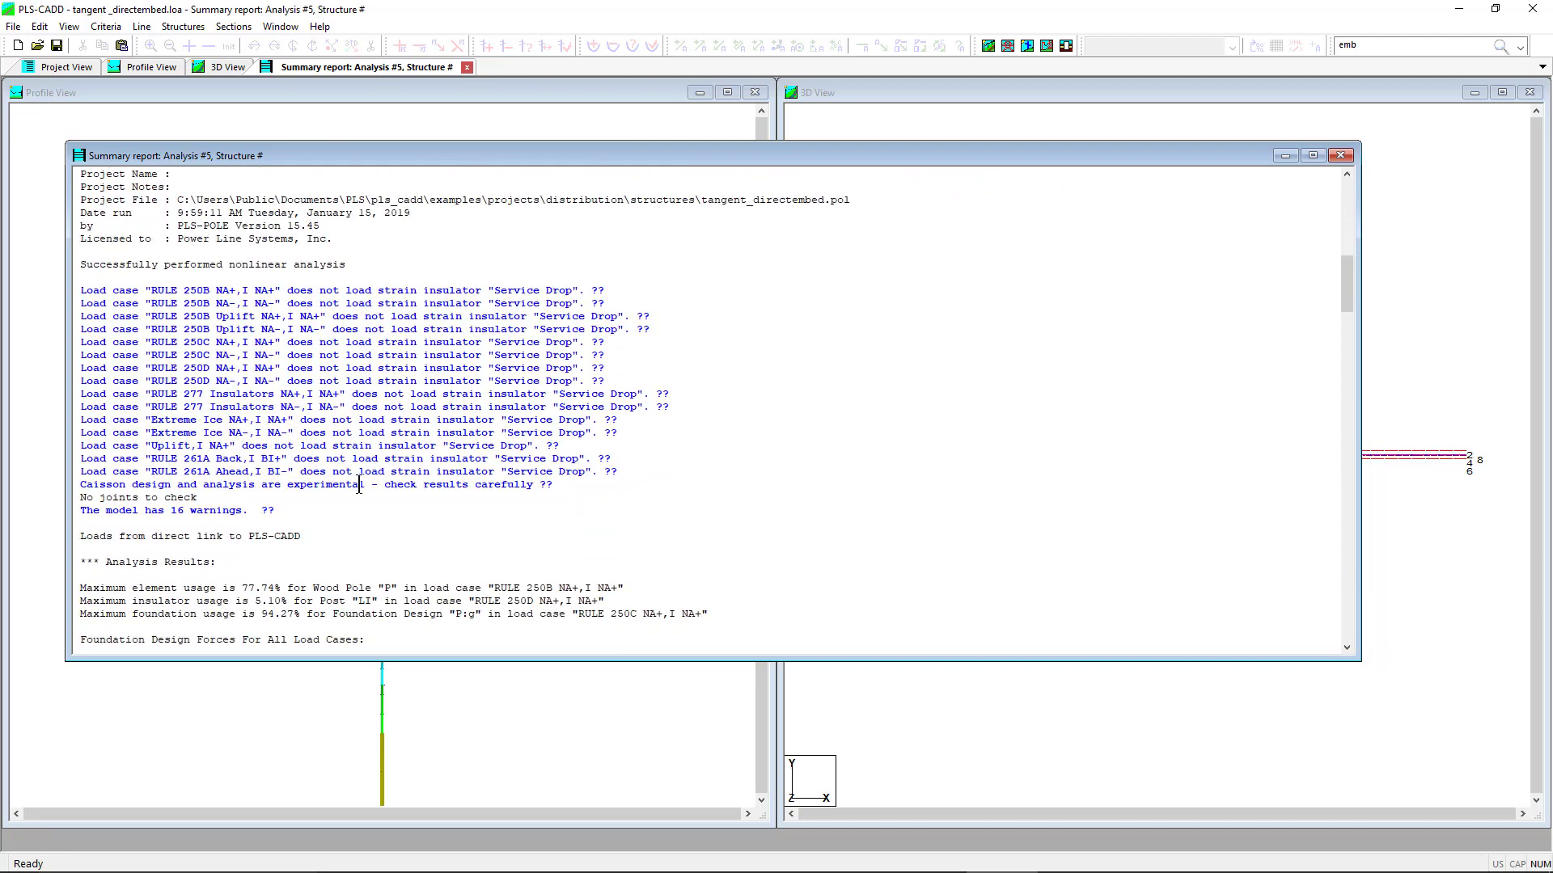
pyautogui.scroll(2, 425, 300)
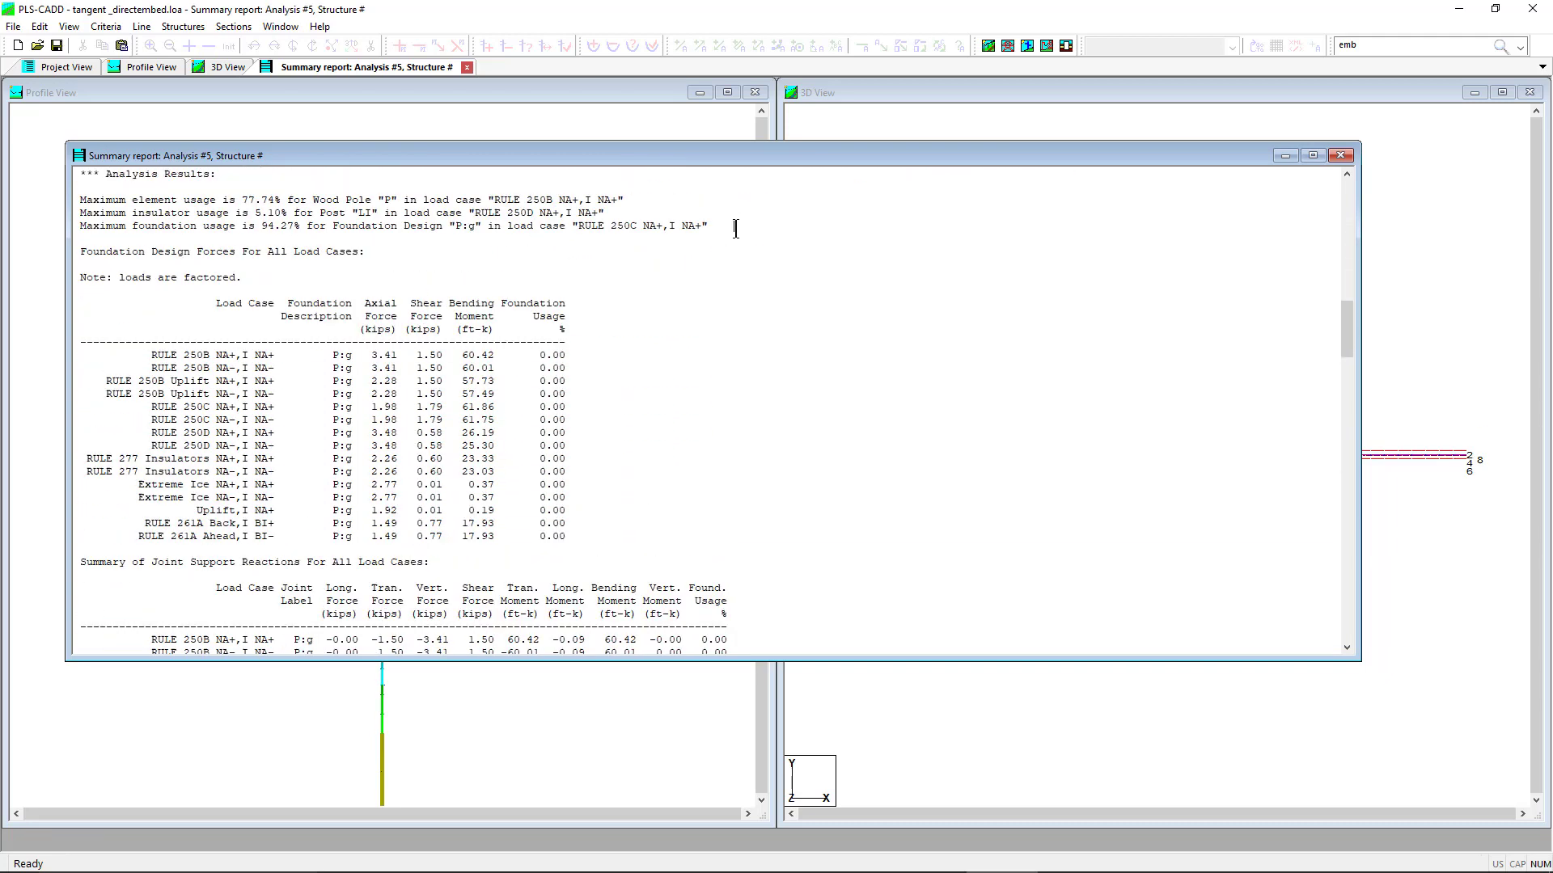
pyautogui.moveTo(732, 229); pyautogui.dragTo(711, 229)
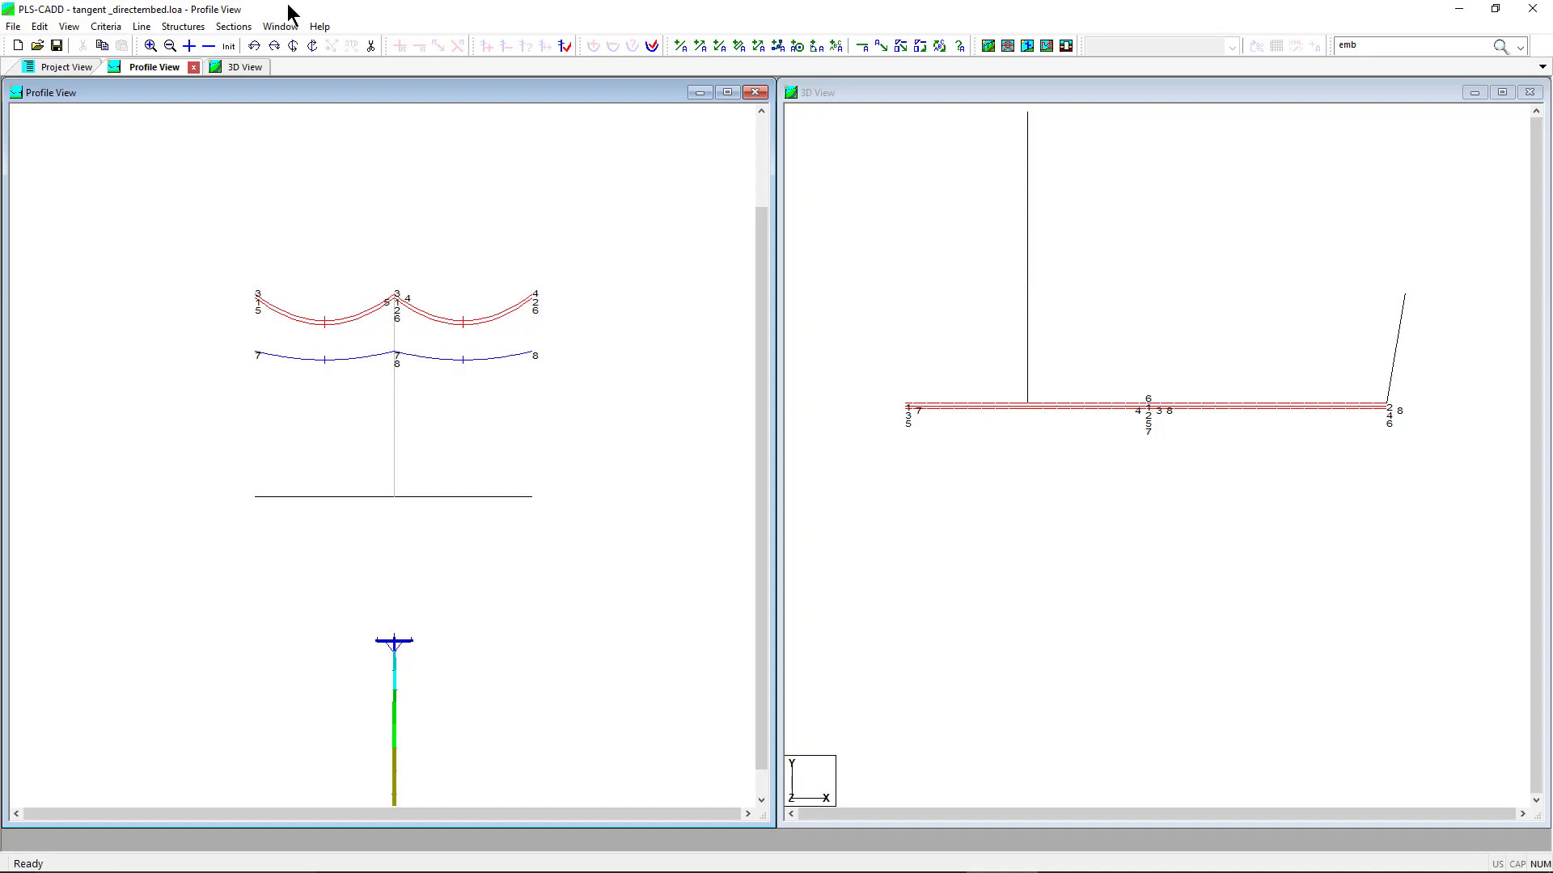
# Change row 1's Span Horiz. Proj. from 300 to 400 and fill it down the whole column
pyautogui.click(183, 26)
pyautogui.click(162, 50)
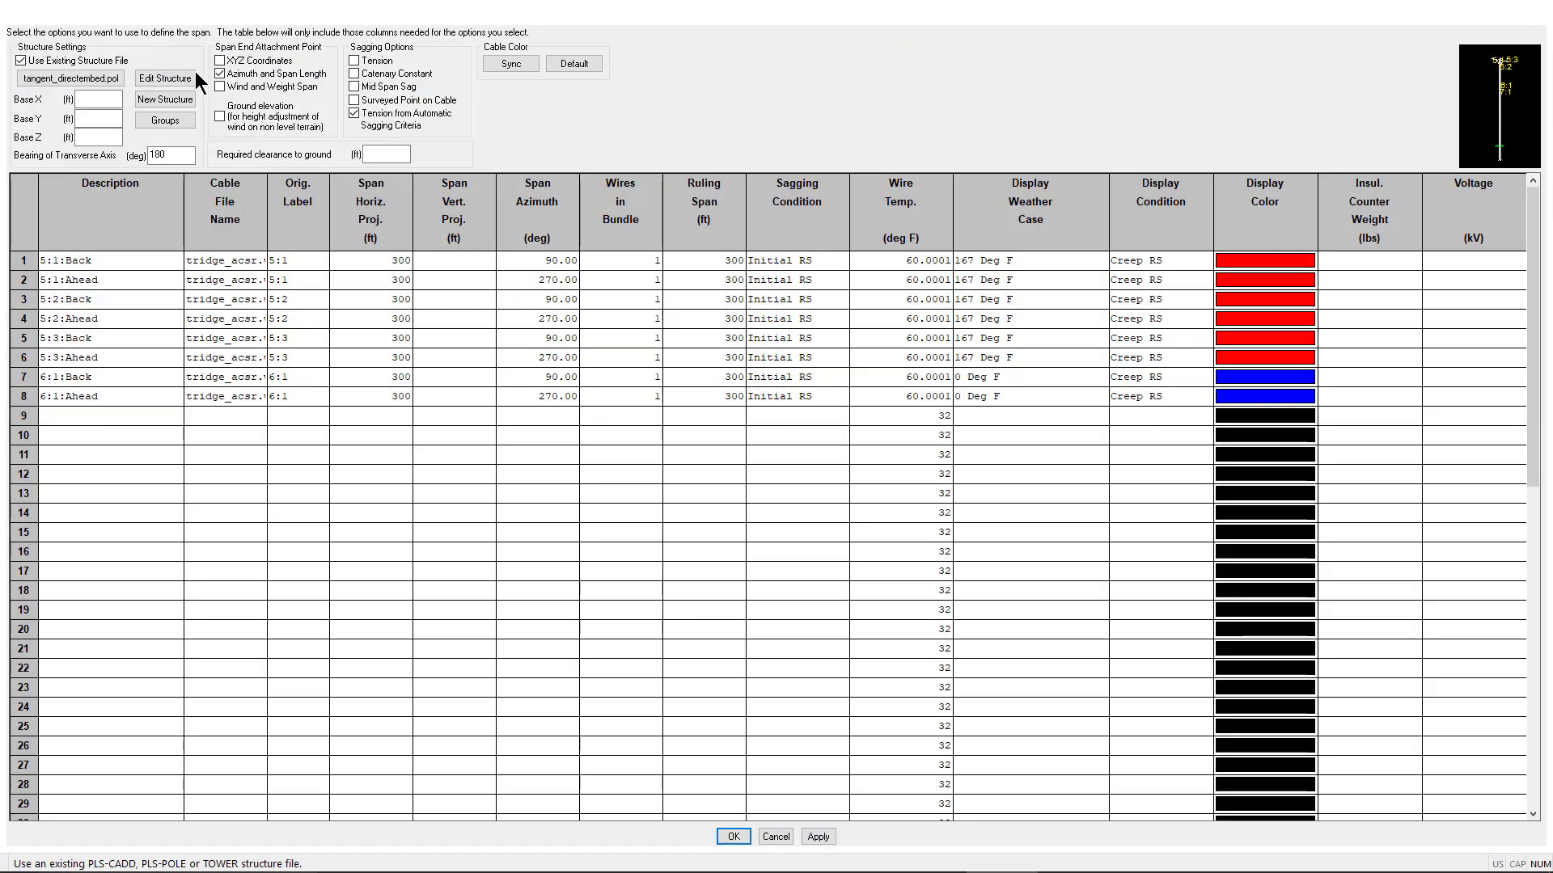
pyautogui.click(396, 261)
pyautogui.click(396, 262)
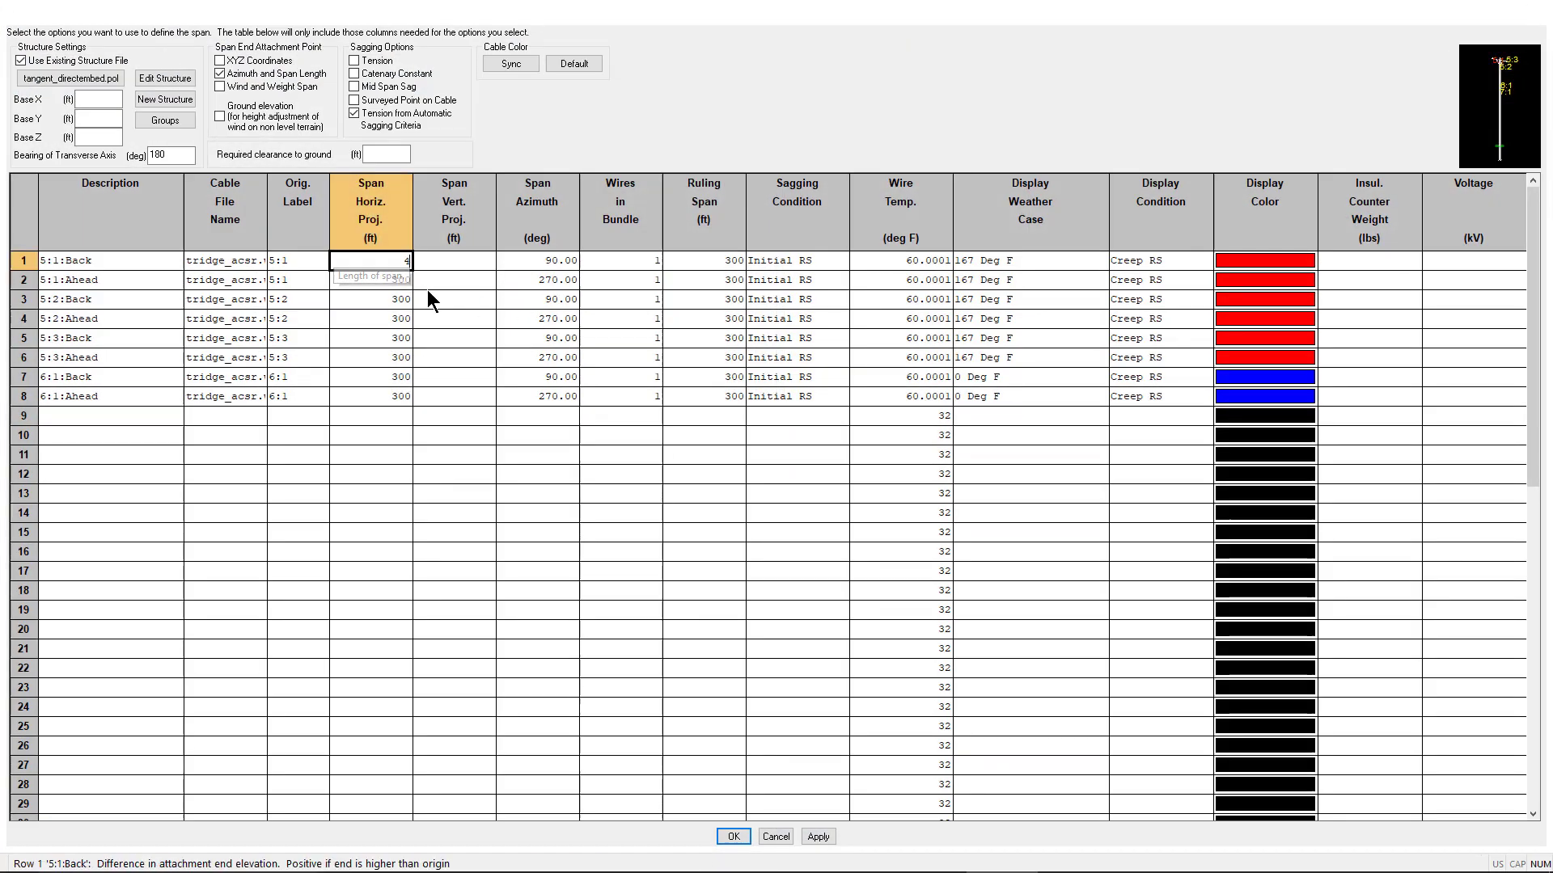
pyautogui.write('400')
pyautogui.press('Tab')
pyautogui.rightClick(385, 261)
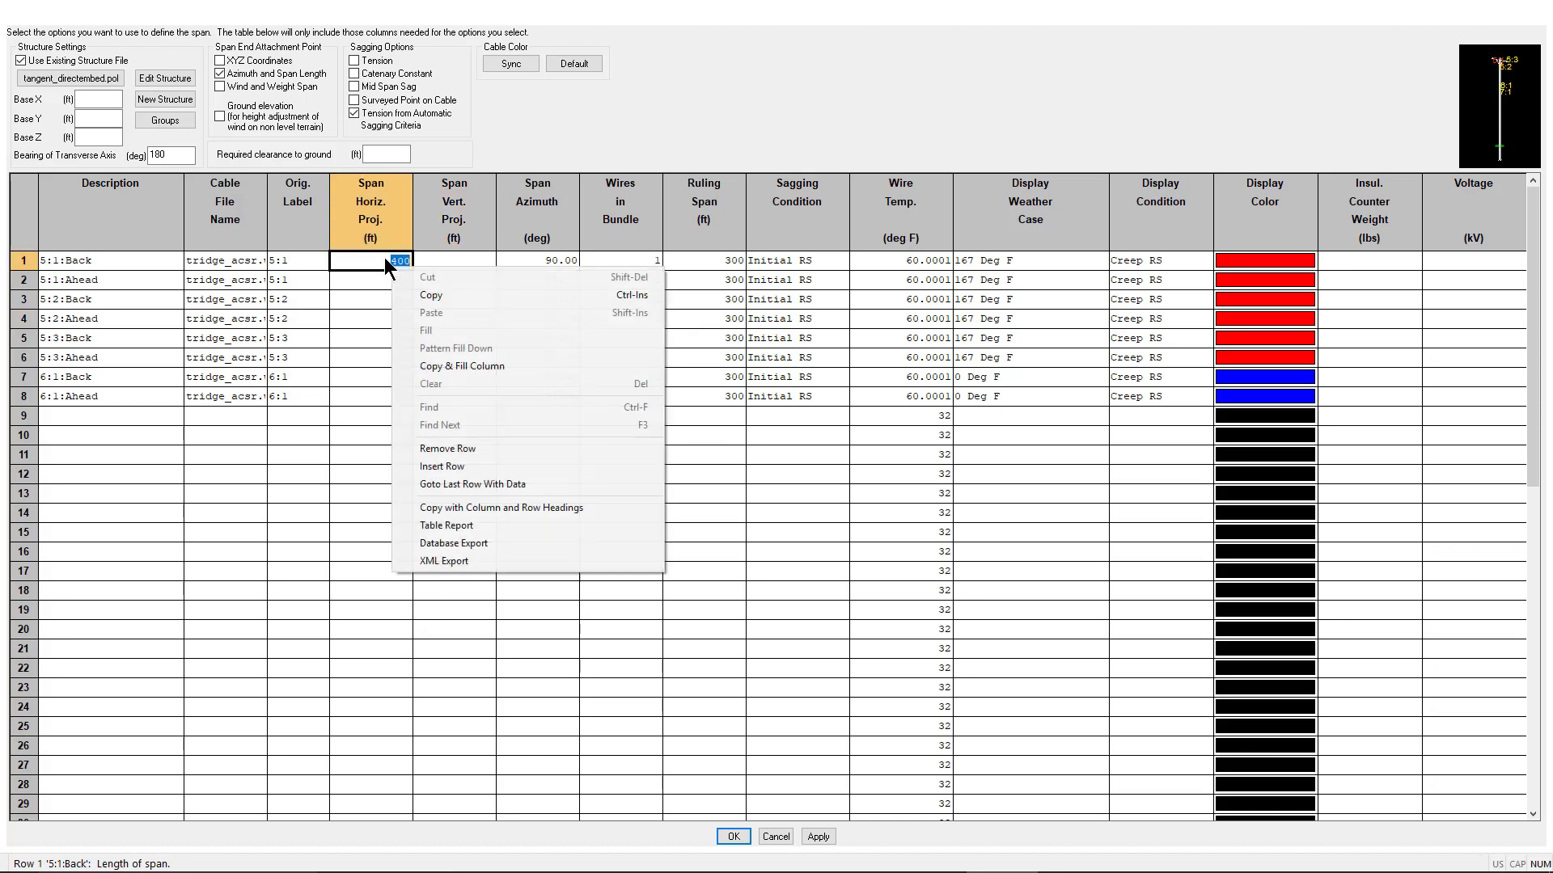
pyautogui.click(447, 364)
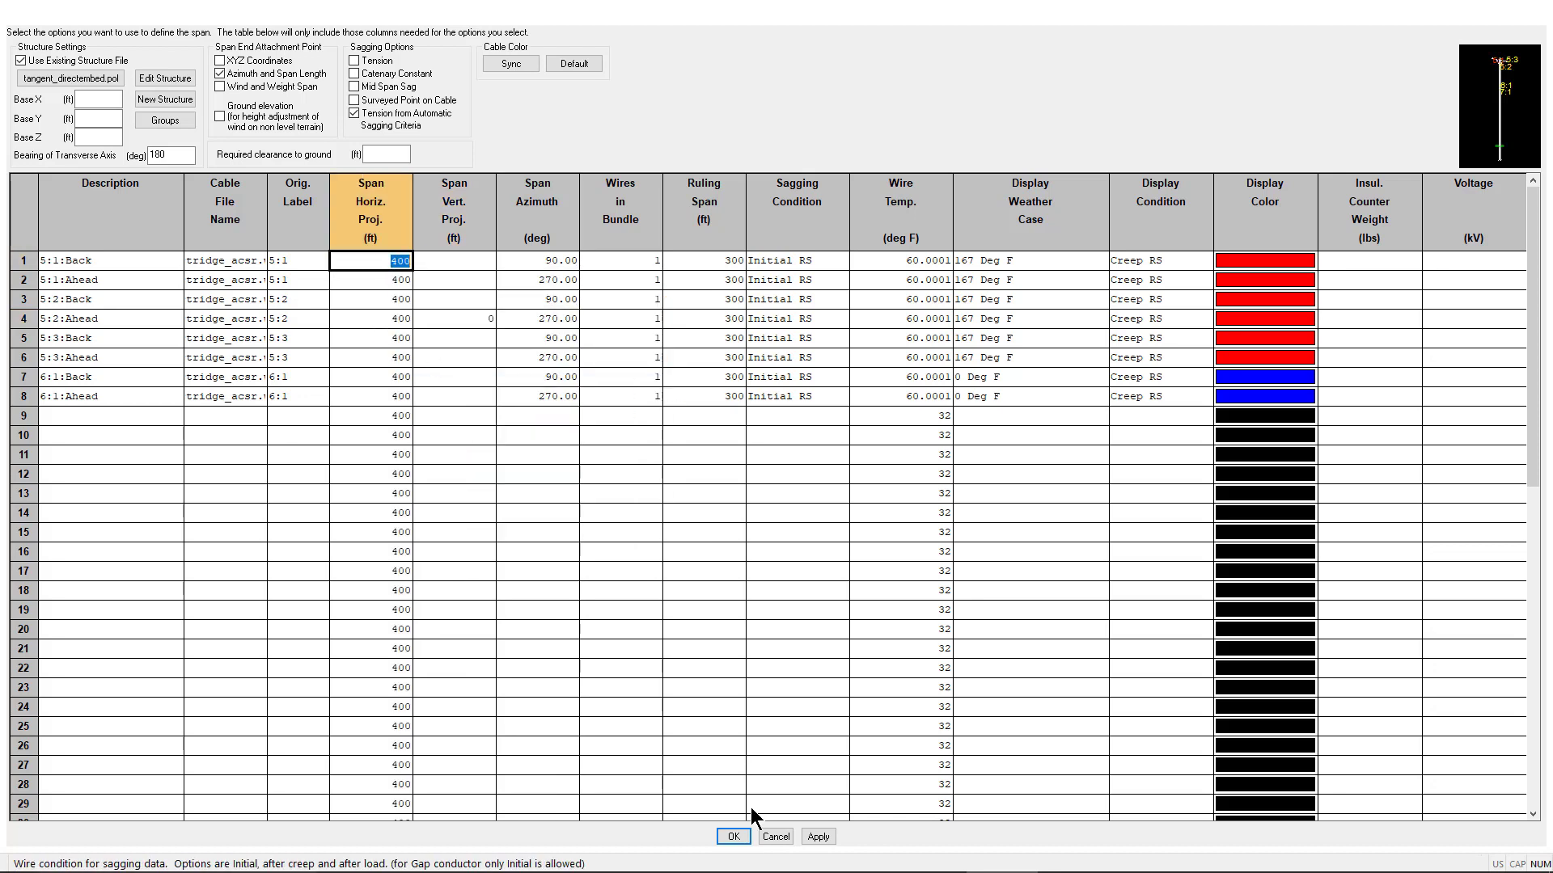
pyautogui.click(734, 837)
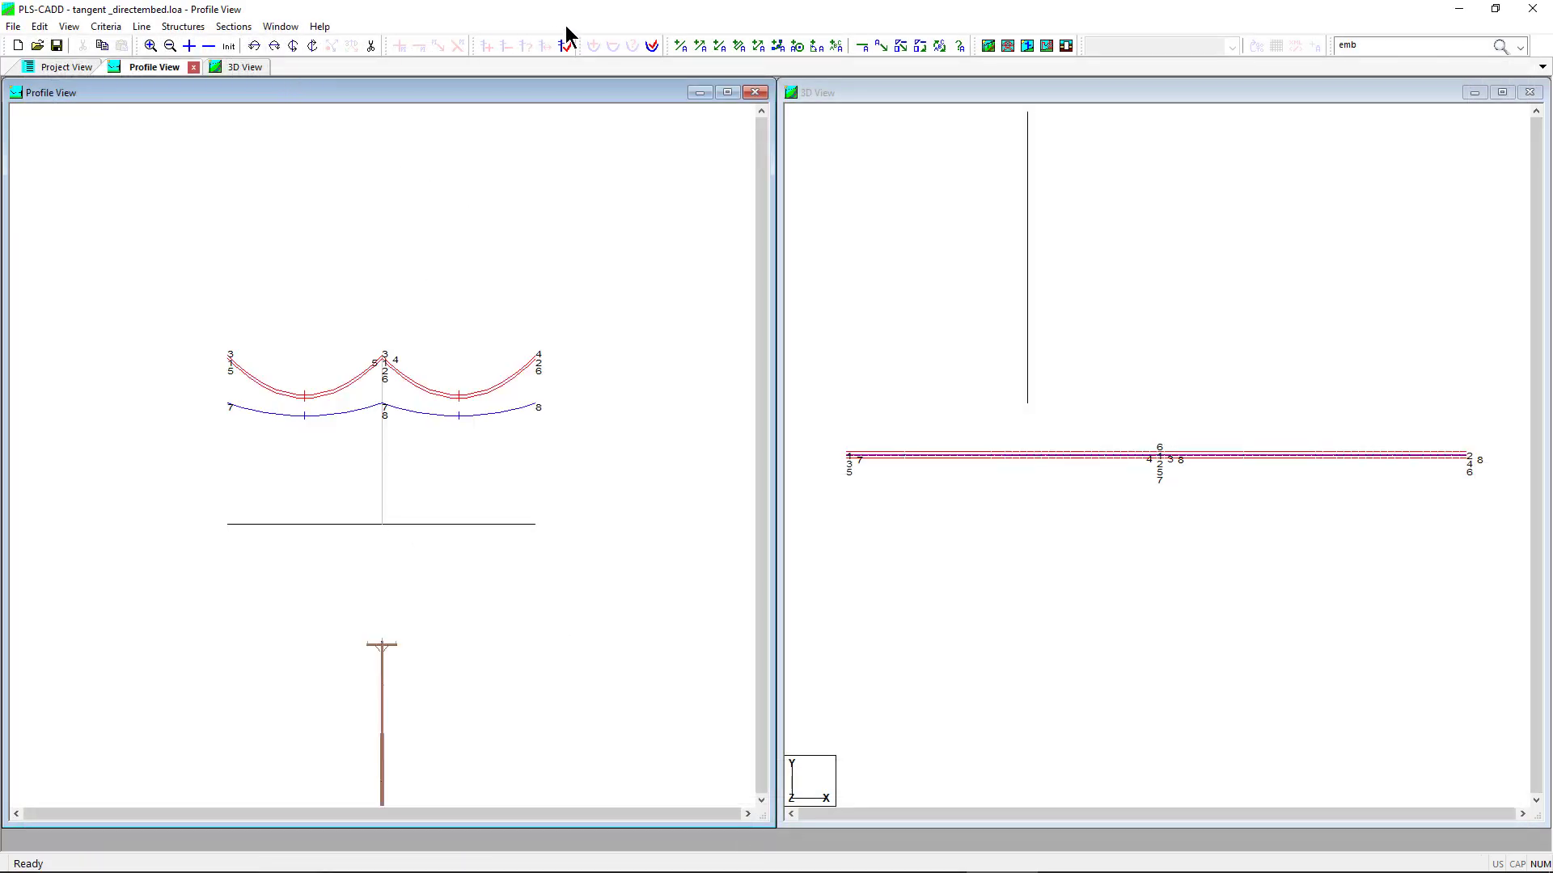
# Rerun the strength check with 400 ft spans and review the Analysis #8 summary report (121.5%, 16 warnings)
pyautogui.click(566, 46)
pyautogui.click(427, 368)
pyautogui.click(89, 122)
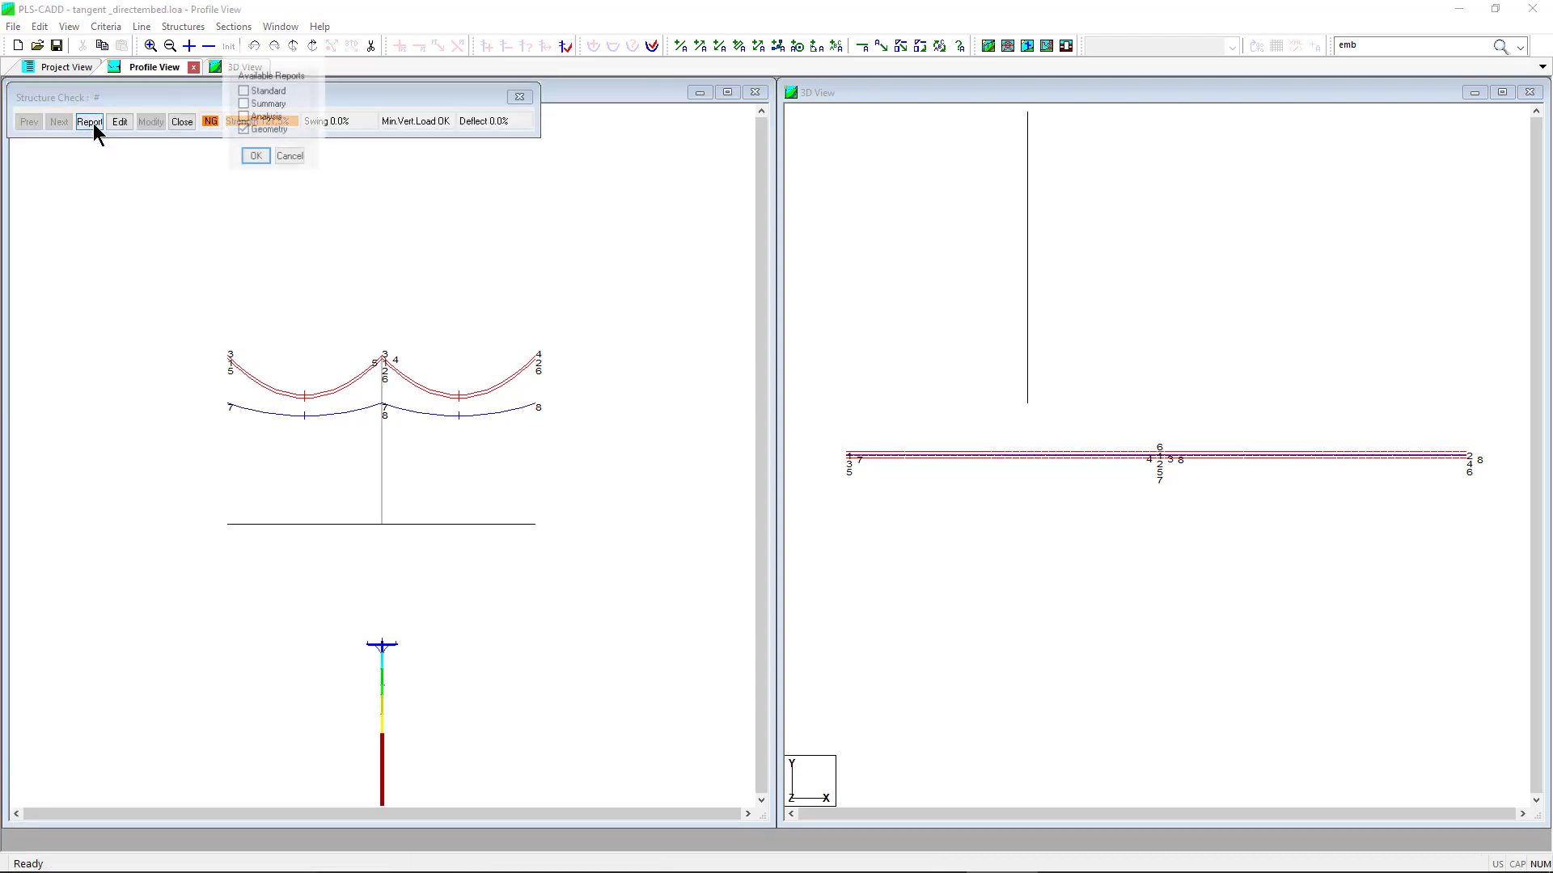
pyautogui.click(255, 156)
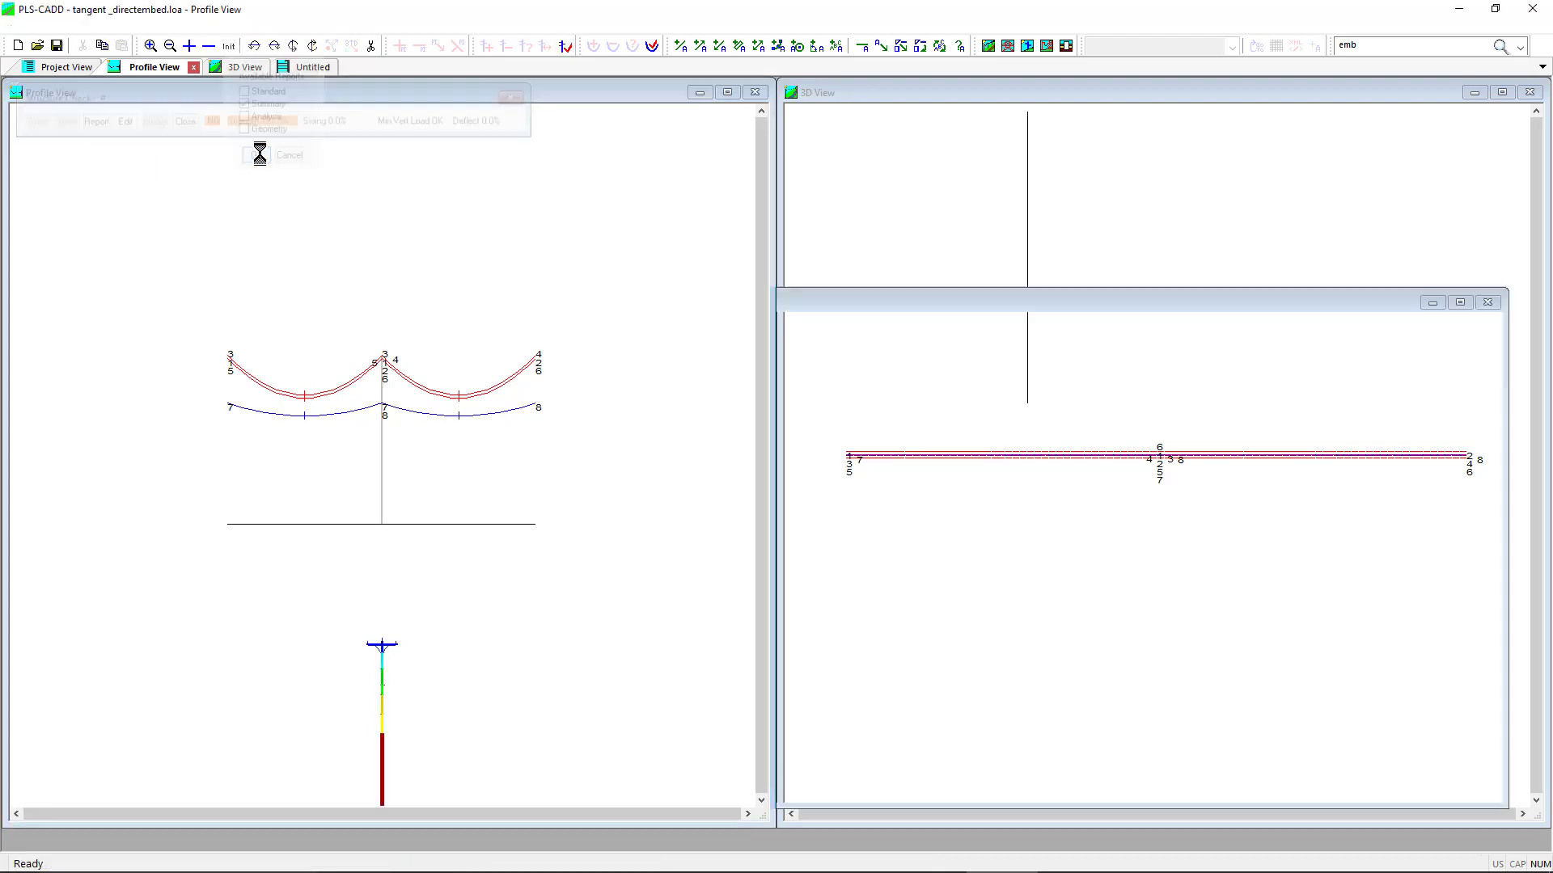
pyautogui.scroll(-10, 493, 644)
pyautogui.scroll(-9, 493, 645)
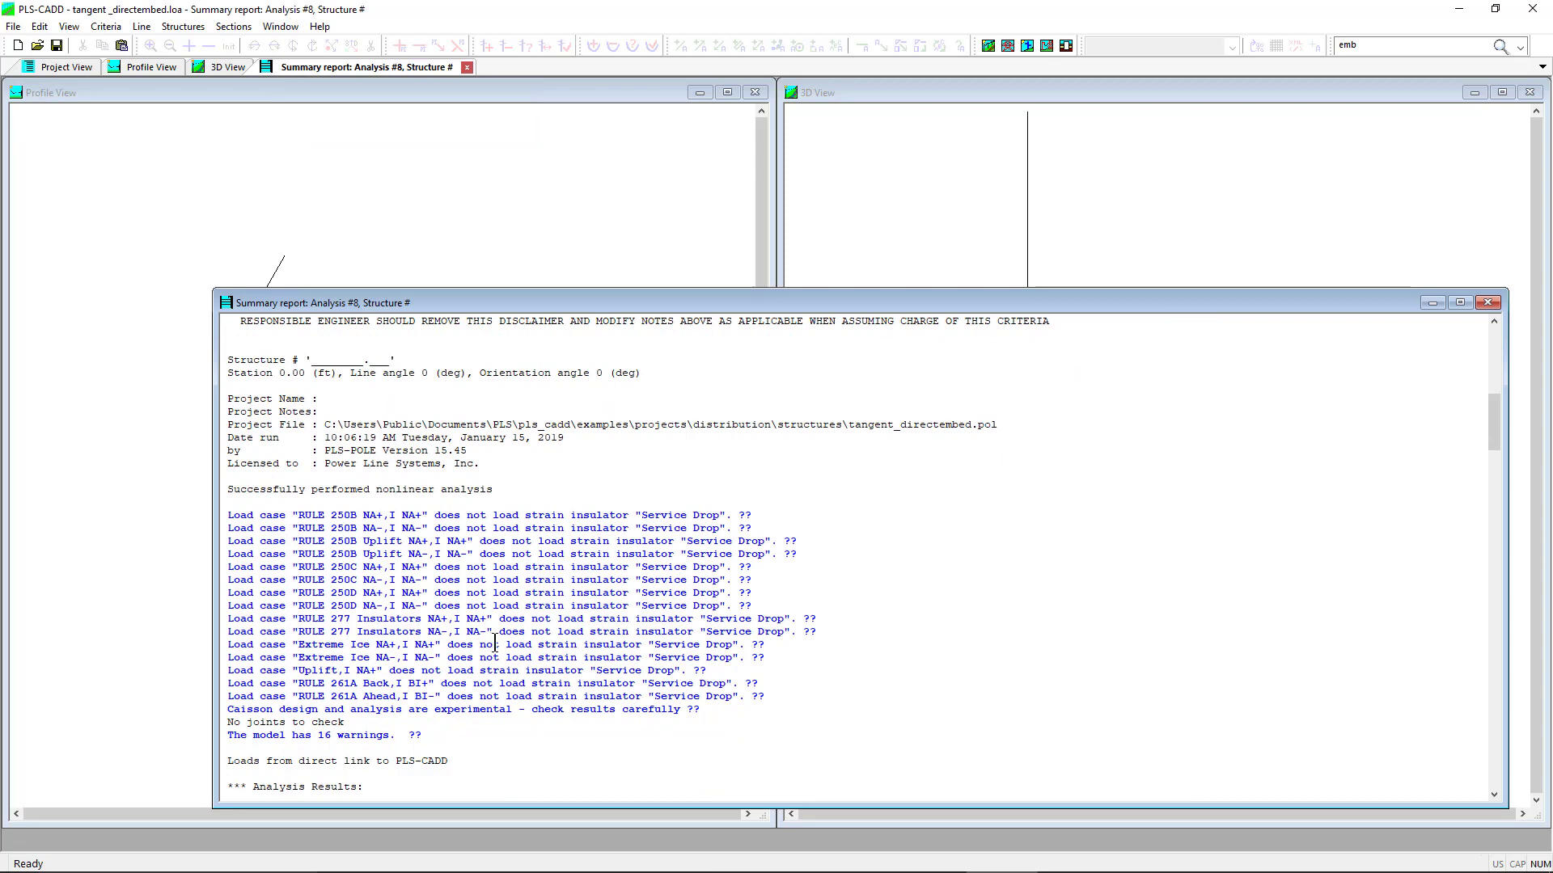